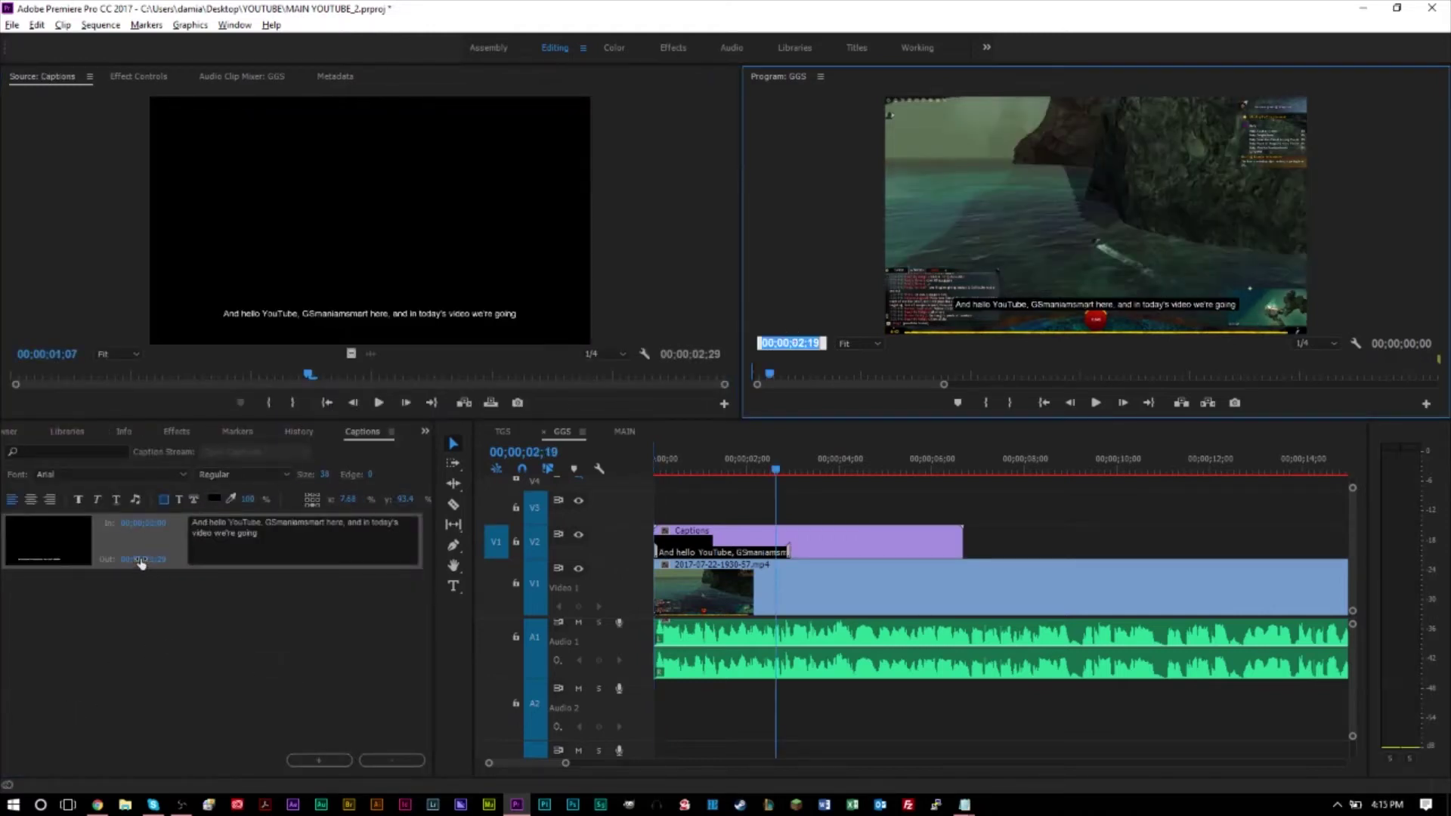
# End the first caption at 00;00;02;19, add a second caption, and show the caption export choices.
pyautogui.click(139, 562)
pyautogui.write('00;00;02;19')
pyautogui.press('Return')
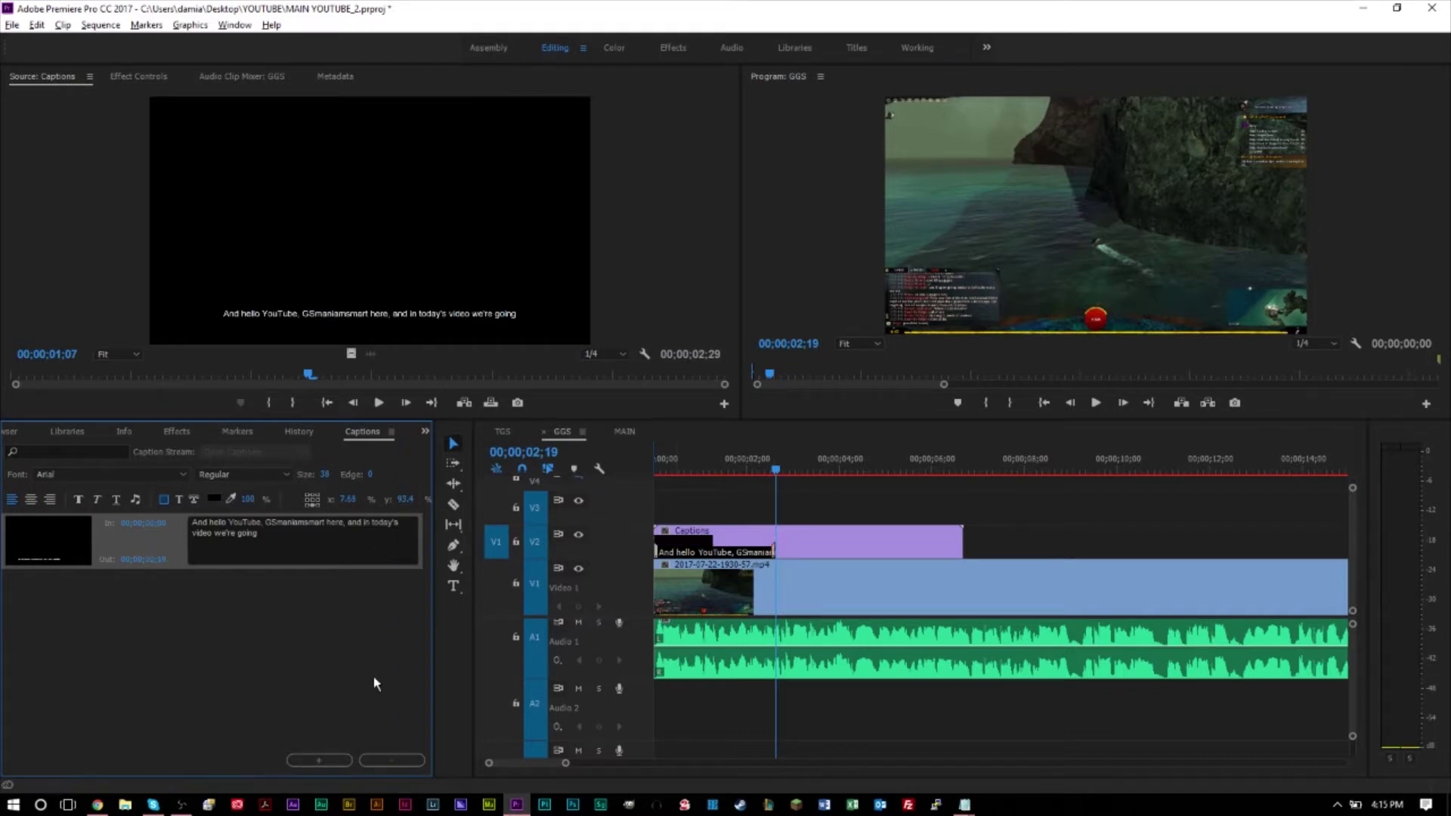
pyautogui.click(320, 768)
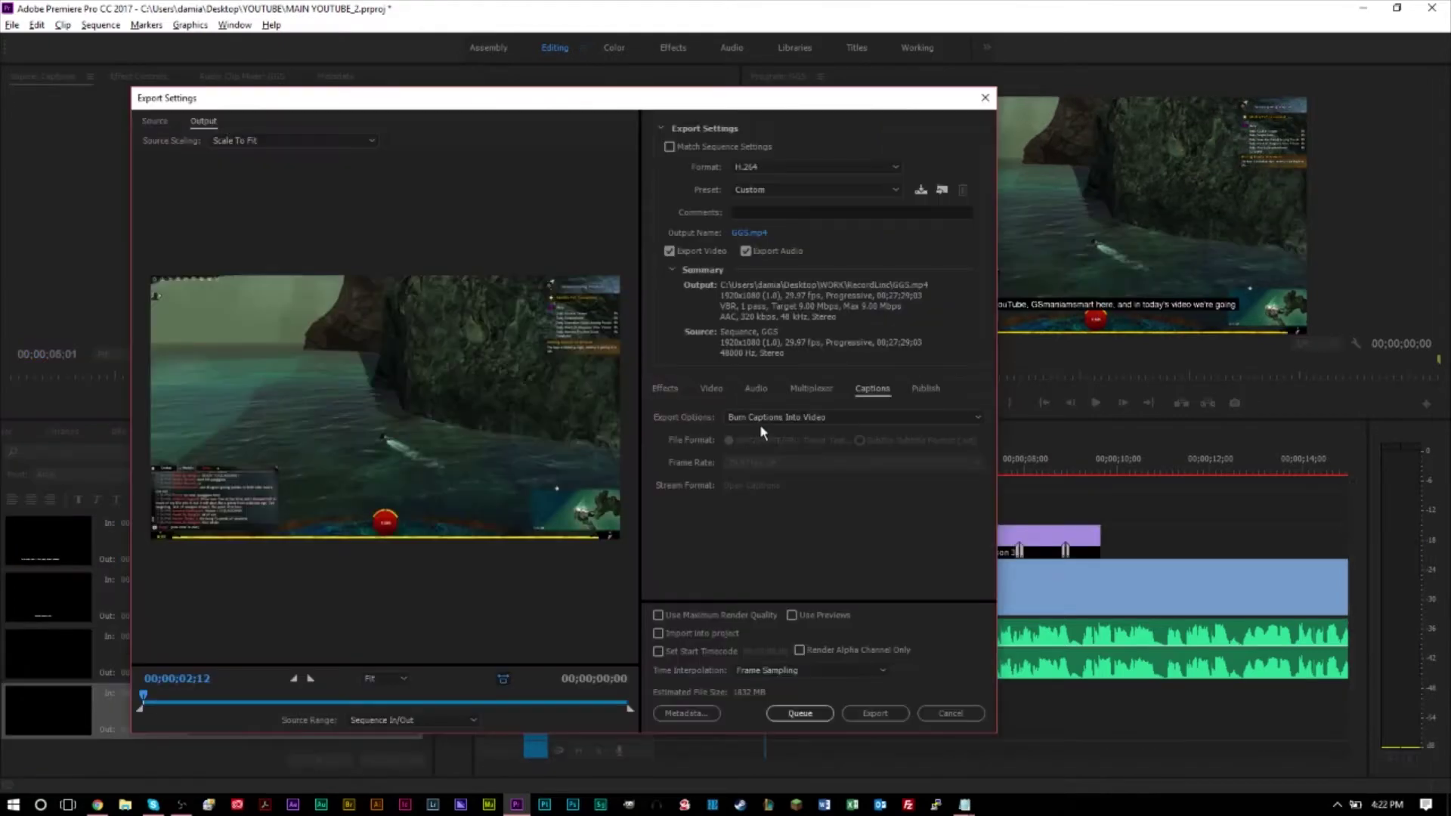
pyautogui.click(760, 424)
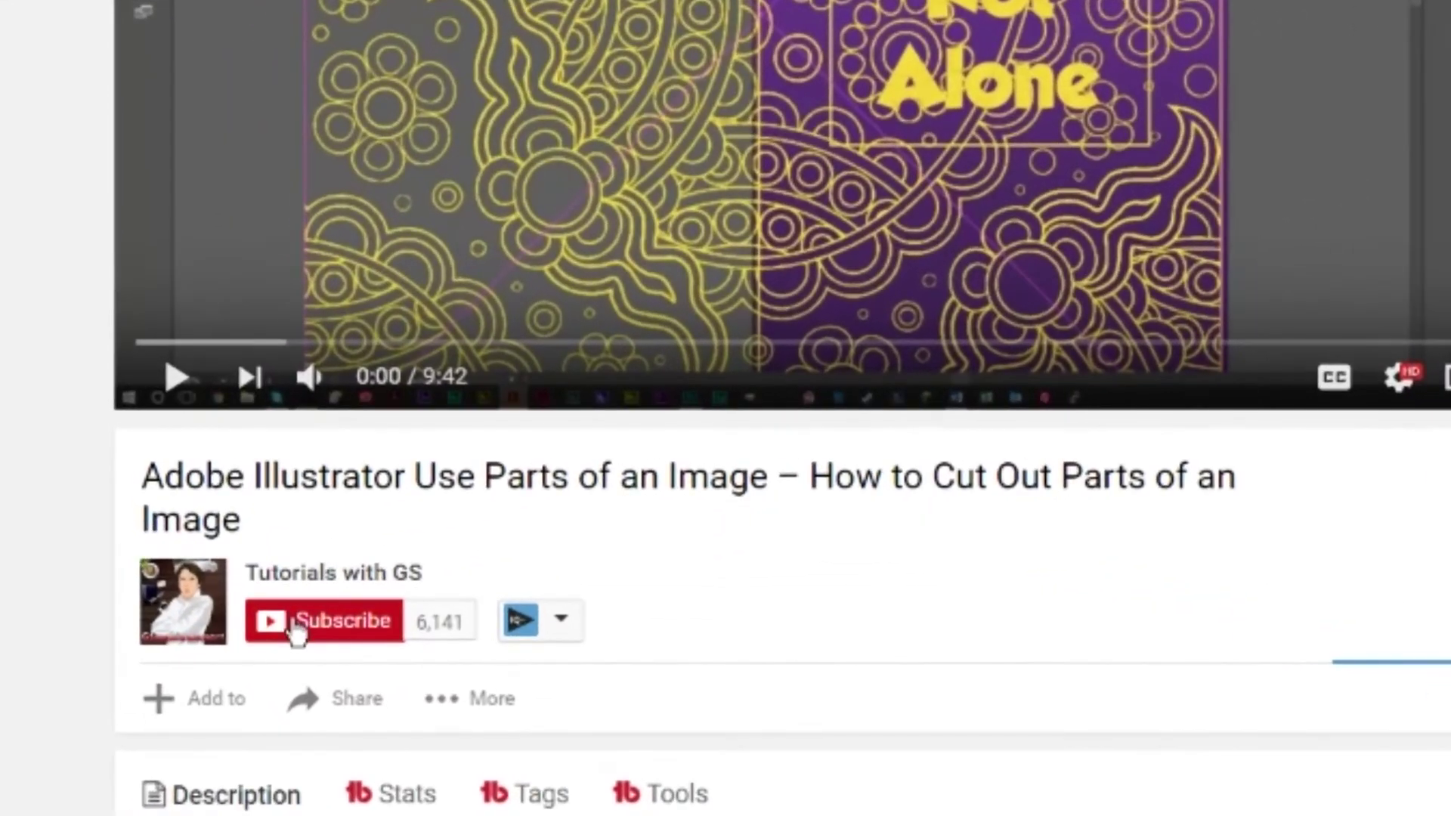
# Subscribe to the tutorial channel and save 'Send me all notifications for this channel'.
pyautogui.click(295, 627)
pyautogui.click(440, 622)
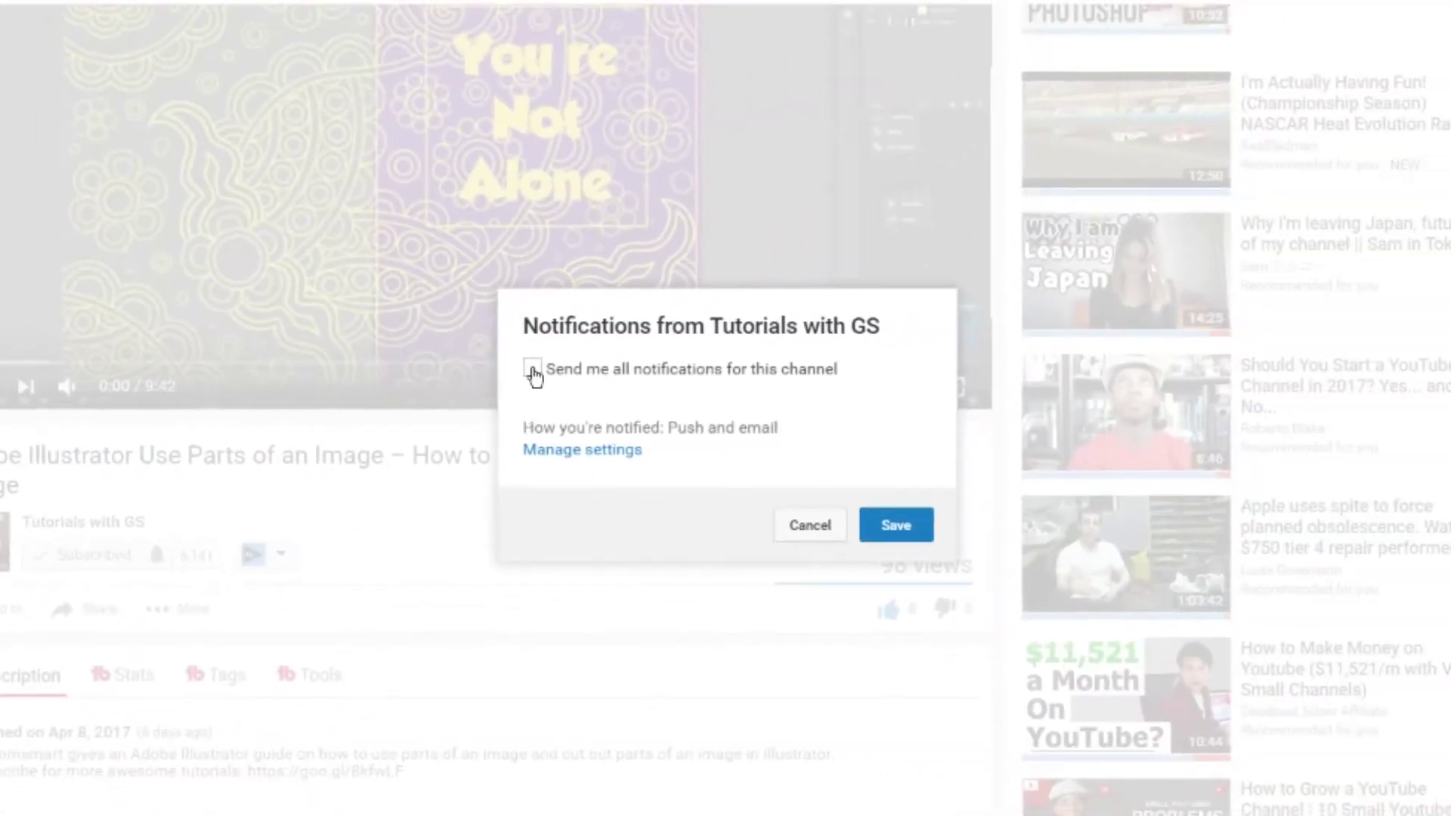
pyautogui.click(607, 365)
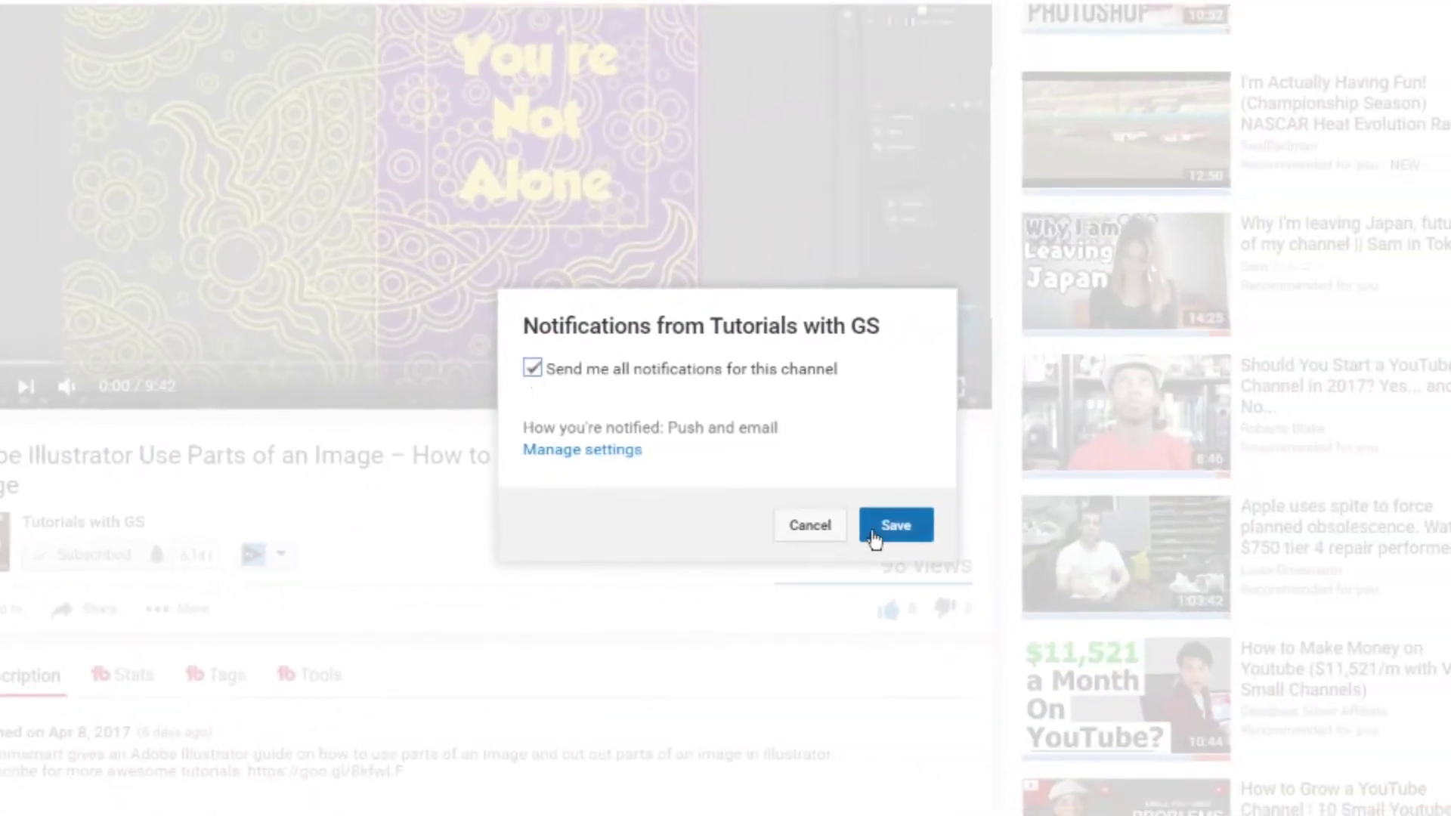
pyautogui.click(996, 534)
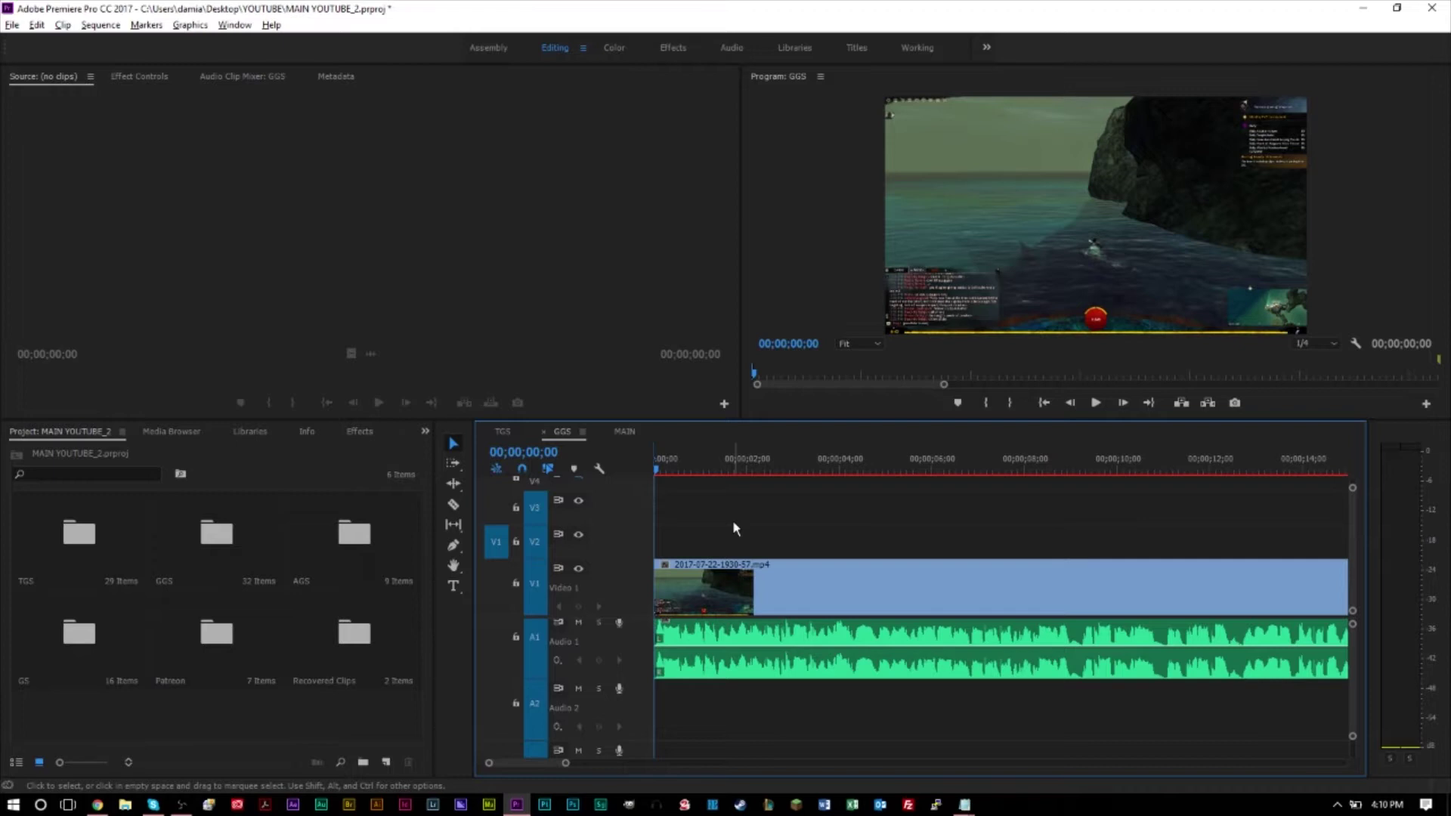
# Start a new Captions item from the Project panel's New Item list.
pyautogui.click(386, 763)
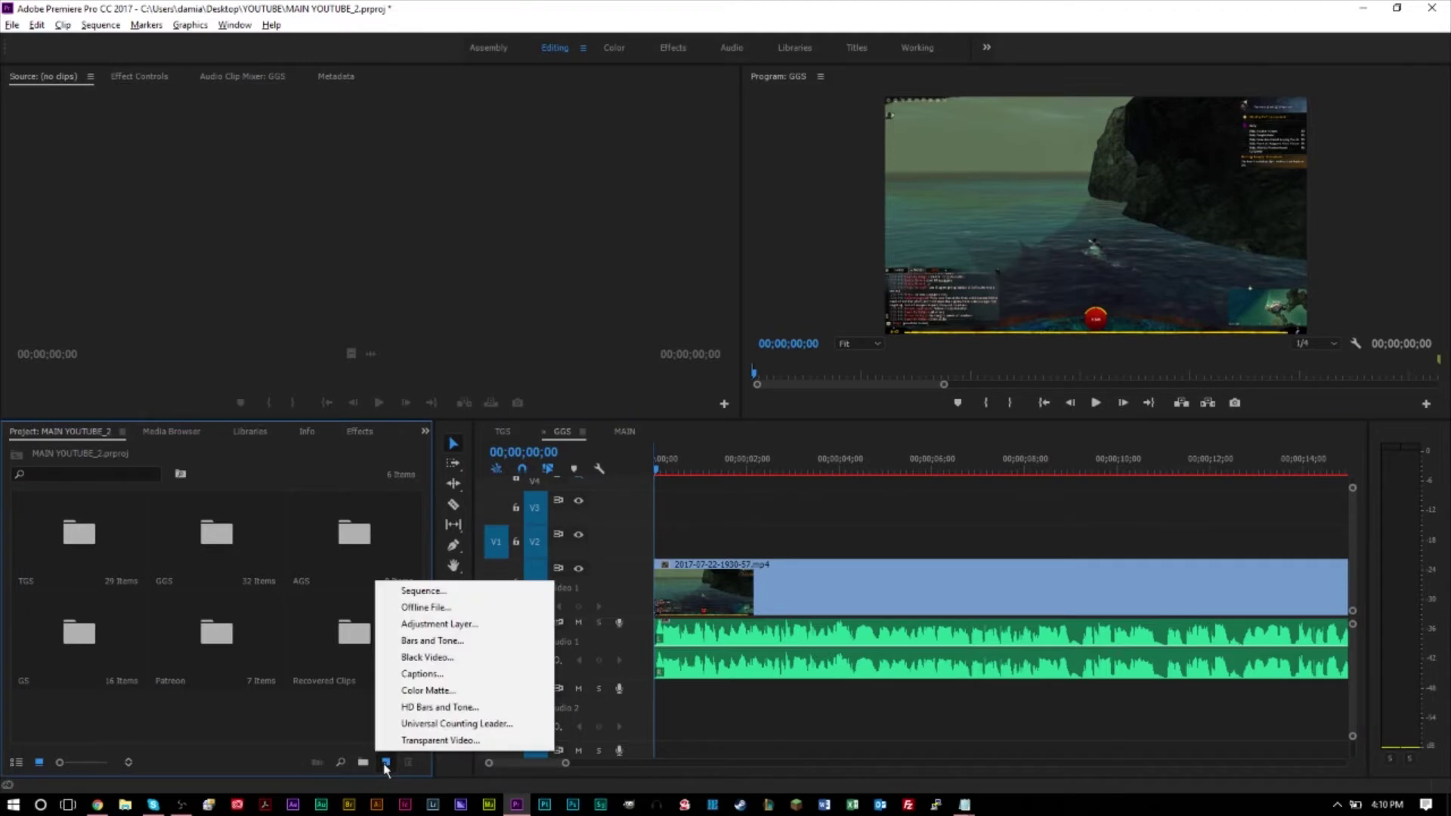
pyautogui.click(428, 674)
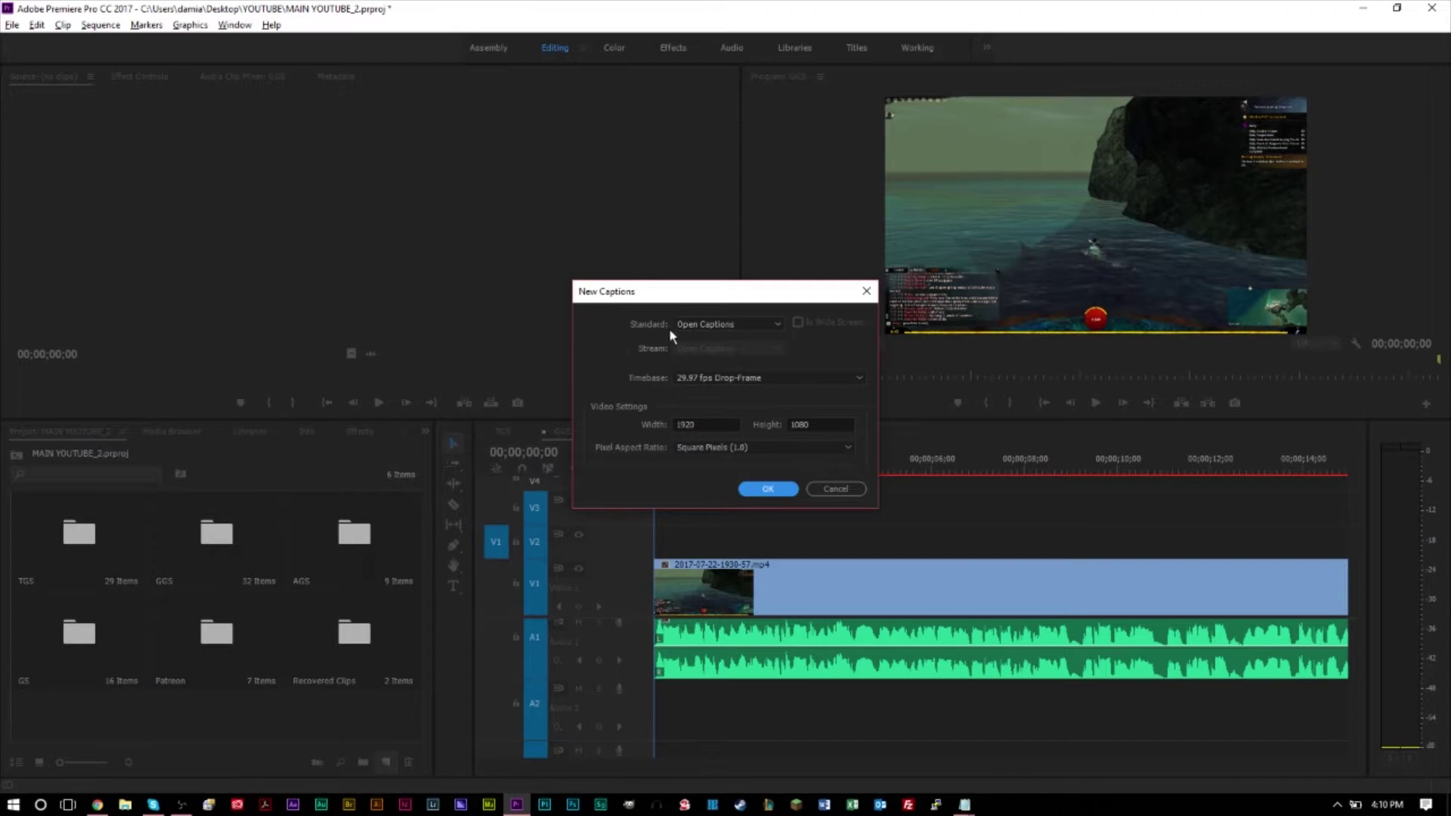
# List the caption standards in the New Captions dialog, with Open Captions selected.
pyautogui.click(696, 326)
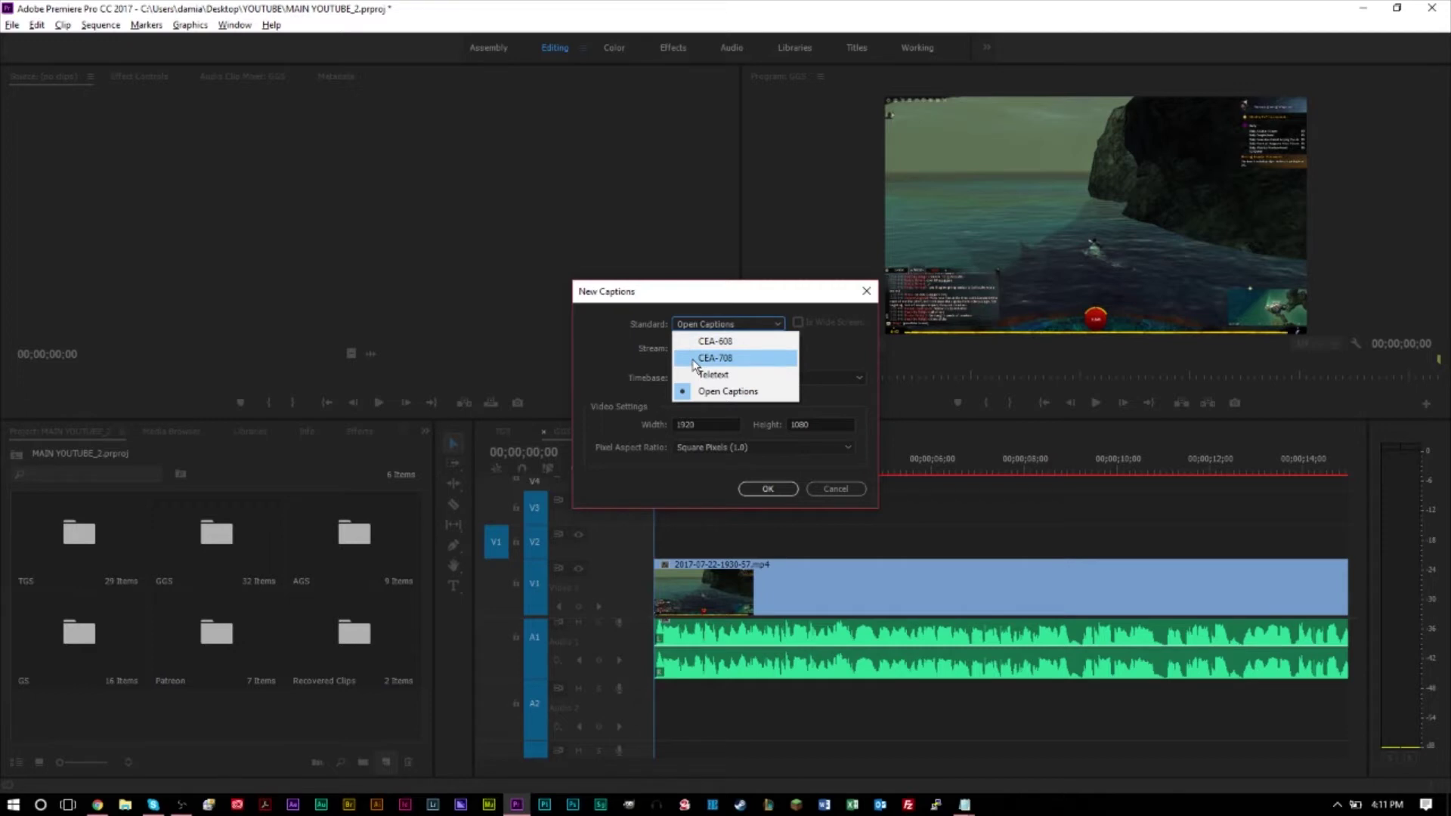
# Create an Open Captions item at 1920×1080, 29.97 fps Drop-Frame, Square Pixels (1.0).
pyautogui.click(686, 392)
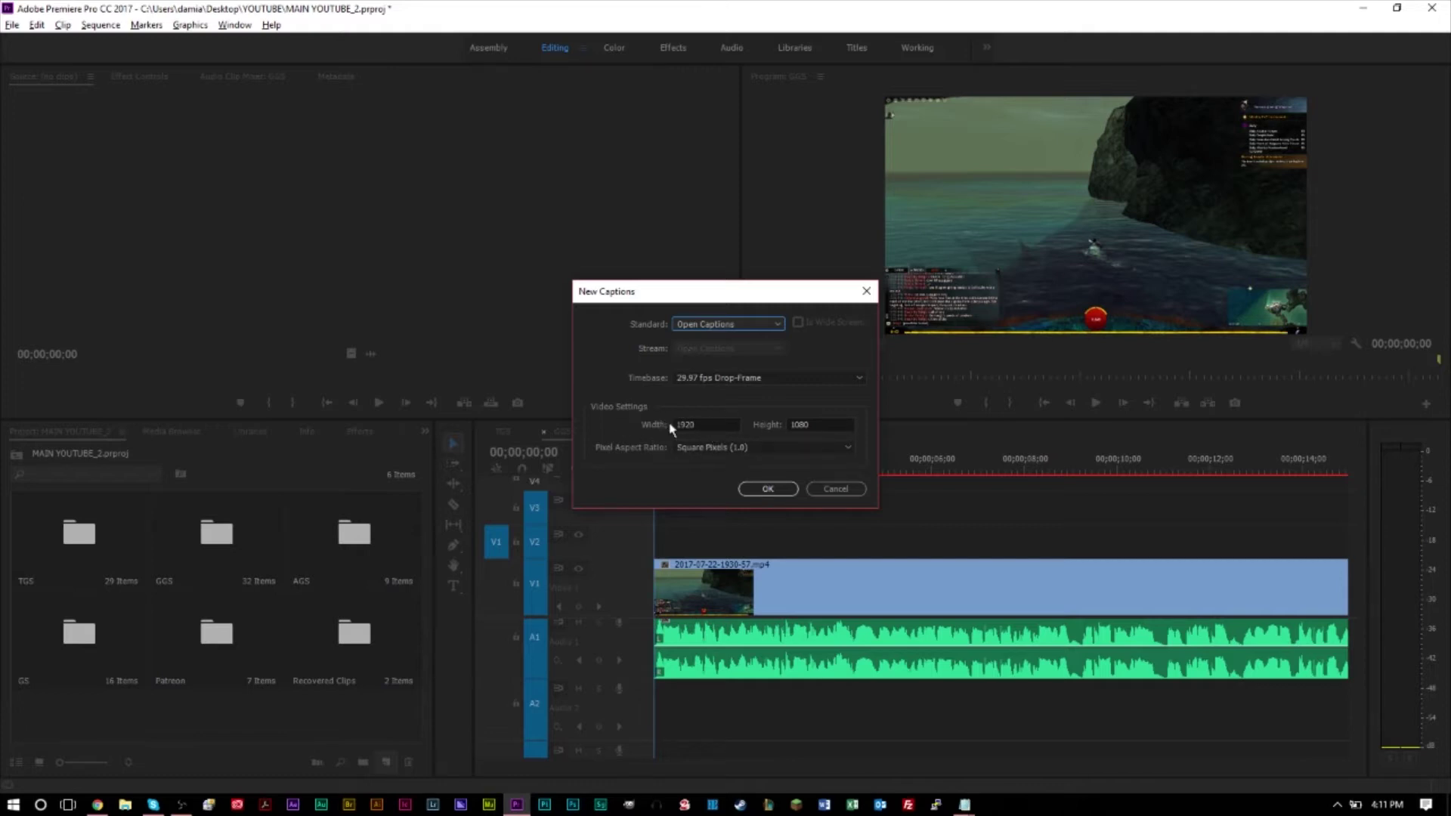
pyautogui.click(767, 490)
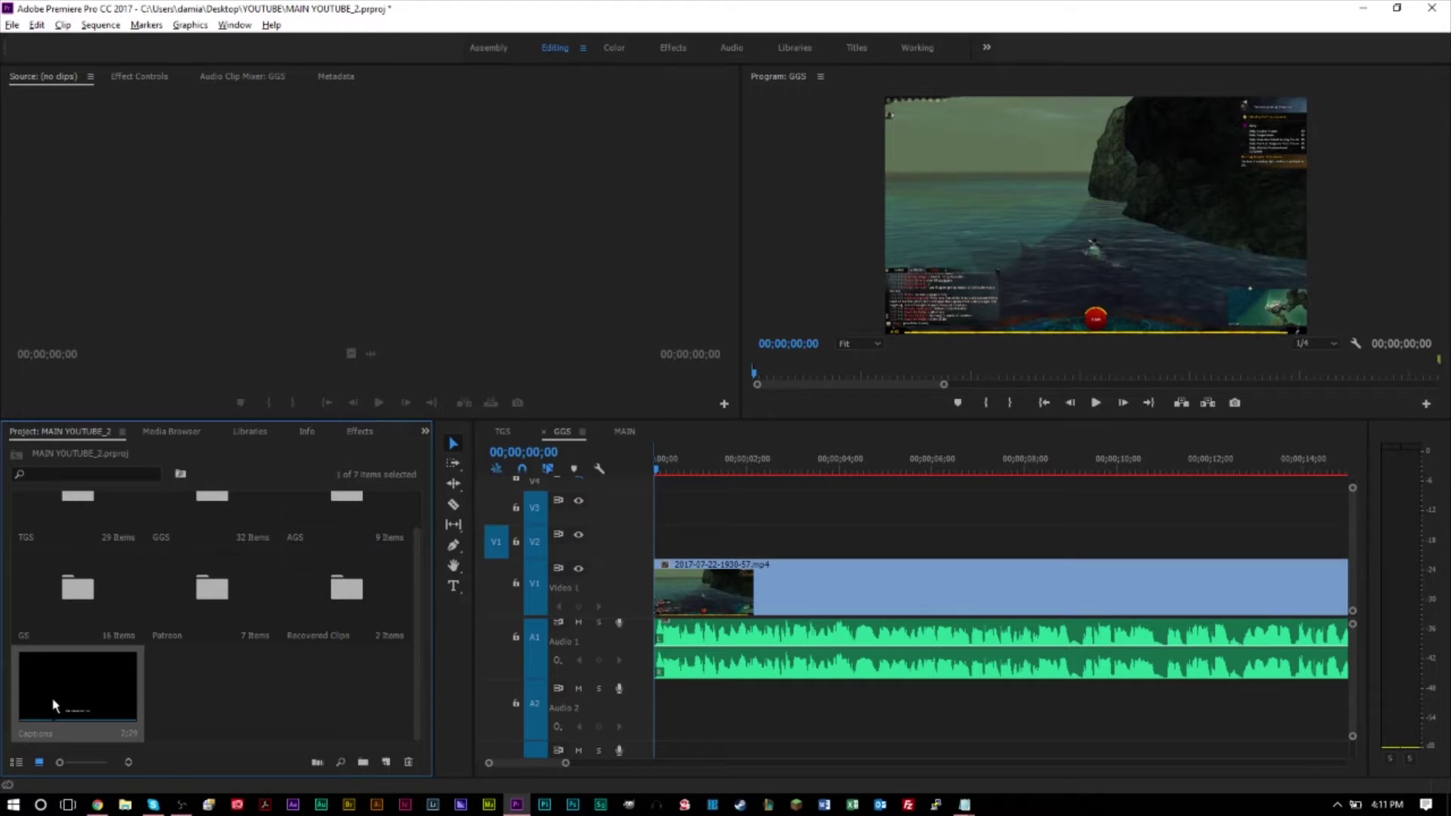
# Place the Captions item on track V2 above the gameplay and preview it full screen.
pyautogui.scroll(1, 168, 662)
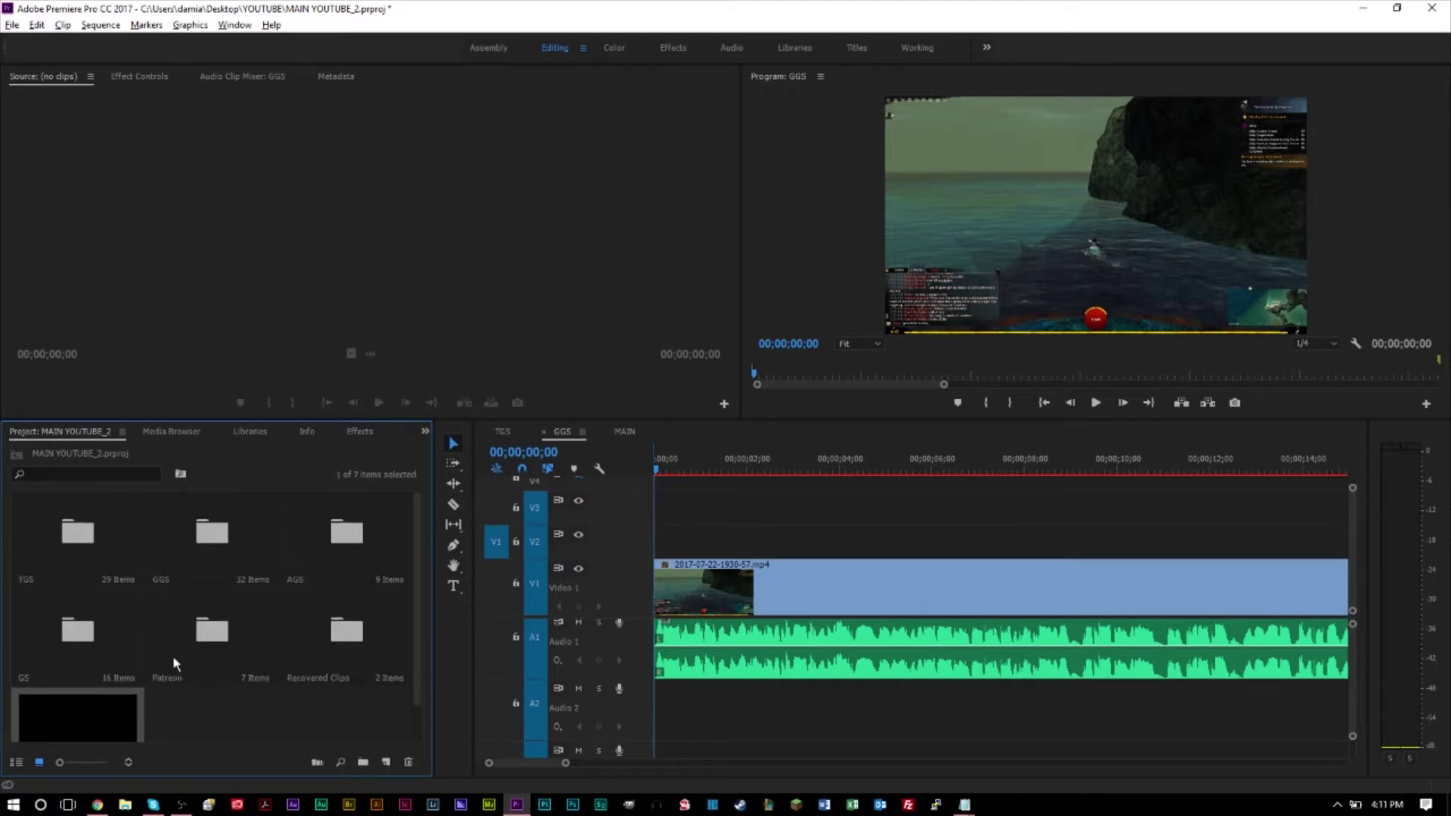
pyautogui.scroll(-1, 176, 622)
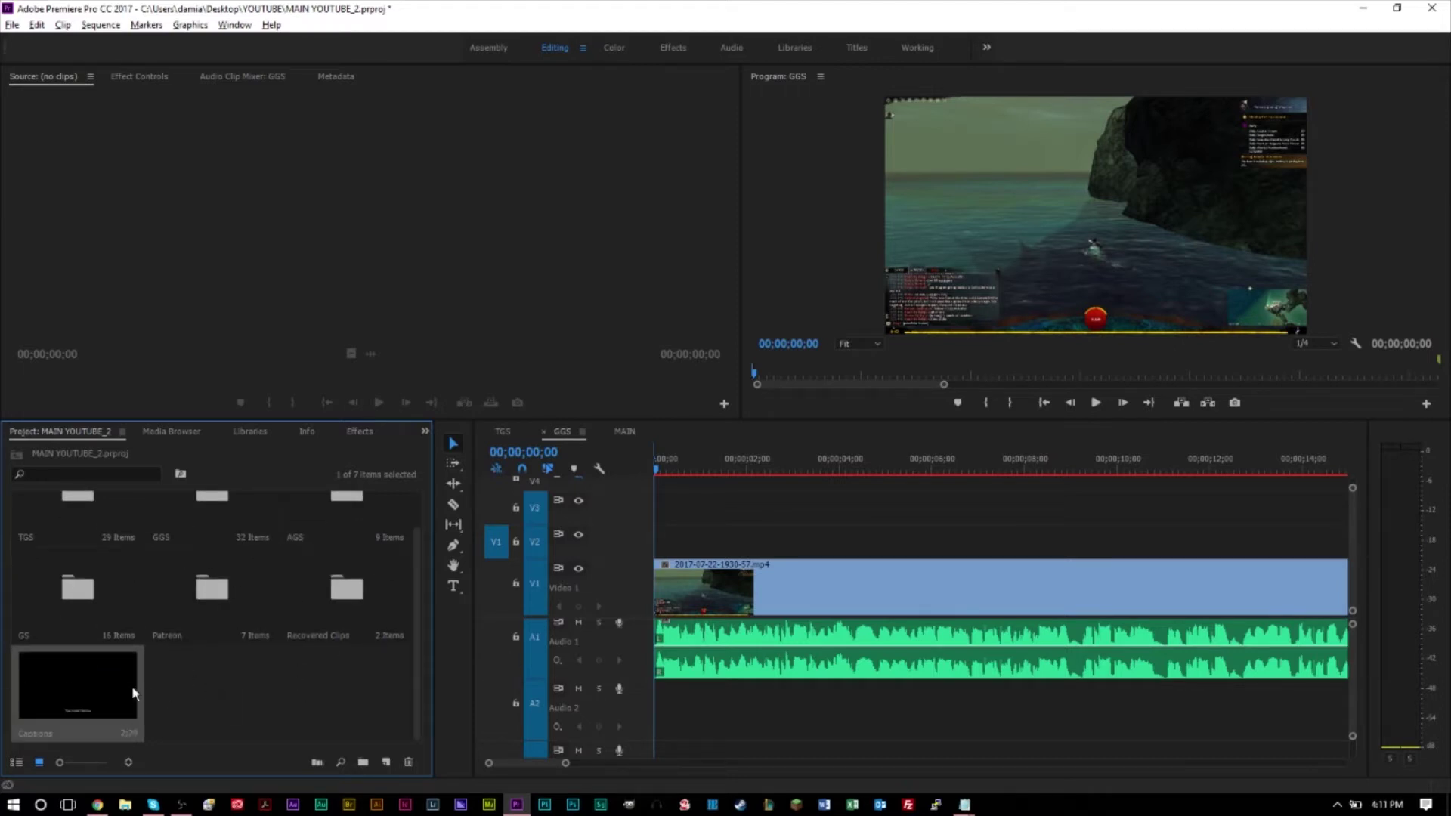
pyautogui.moveTo(66, 687); pyautogui.dragTo(643, 557)
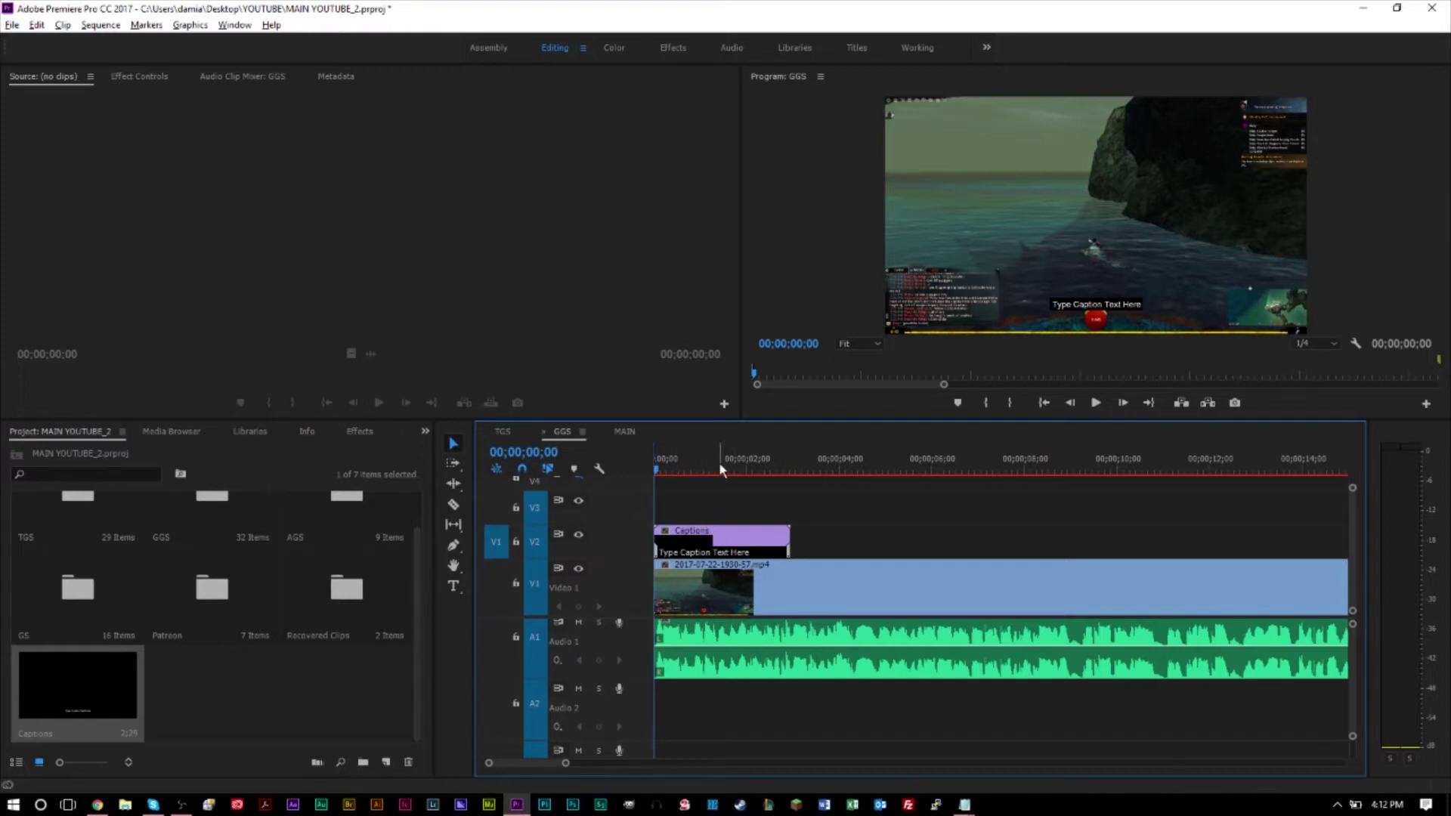
pyautogui.click(918, 249)
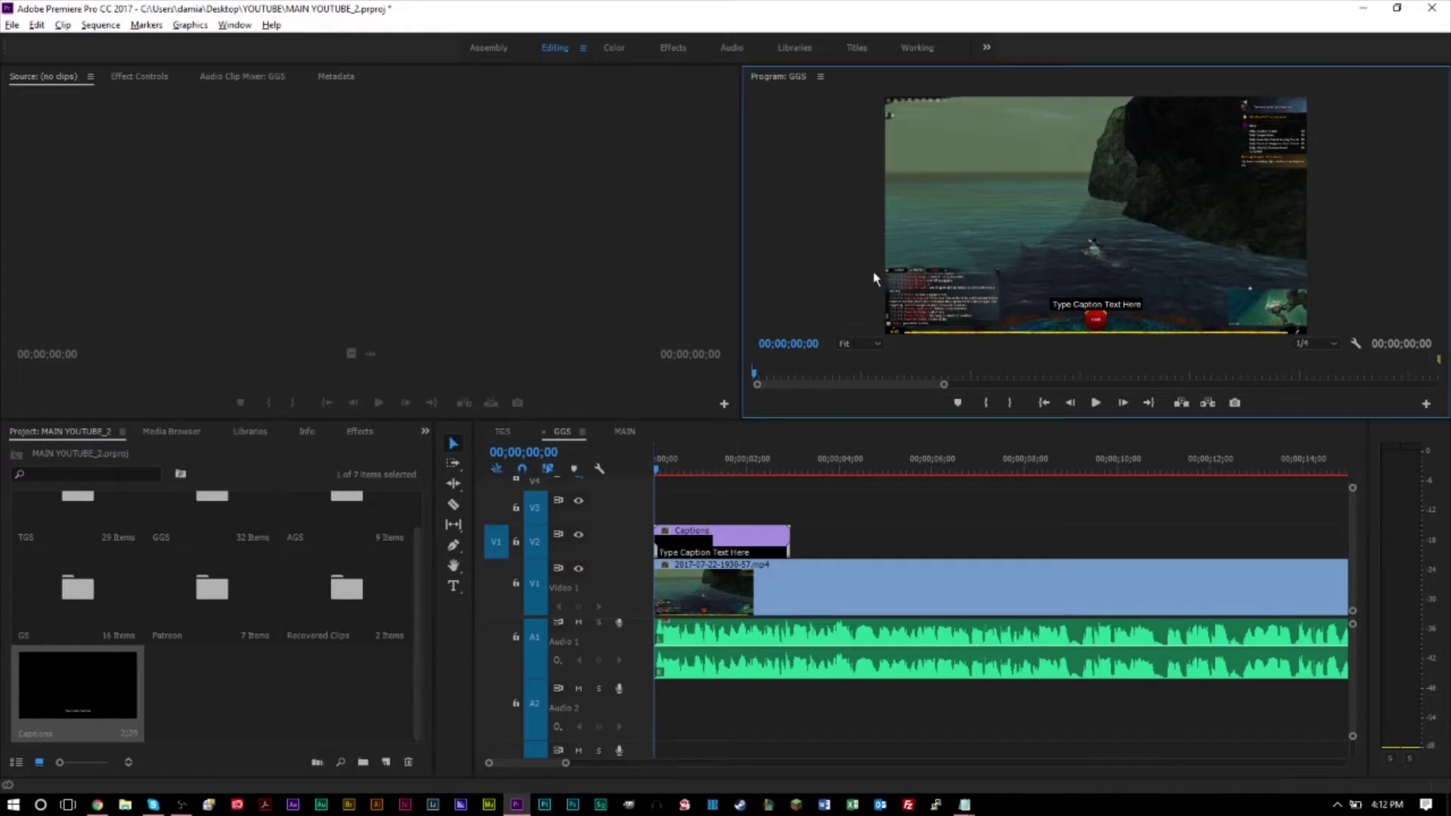
pyautogui.hotkey('ctrl', '`')
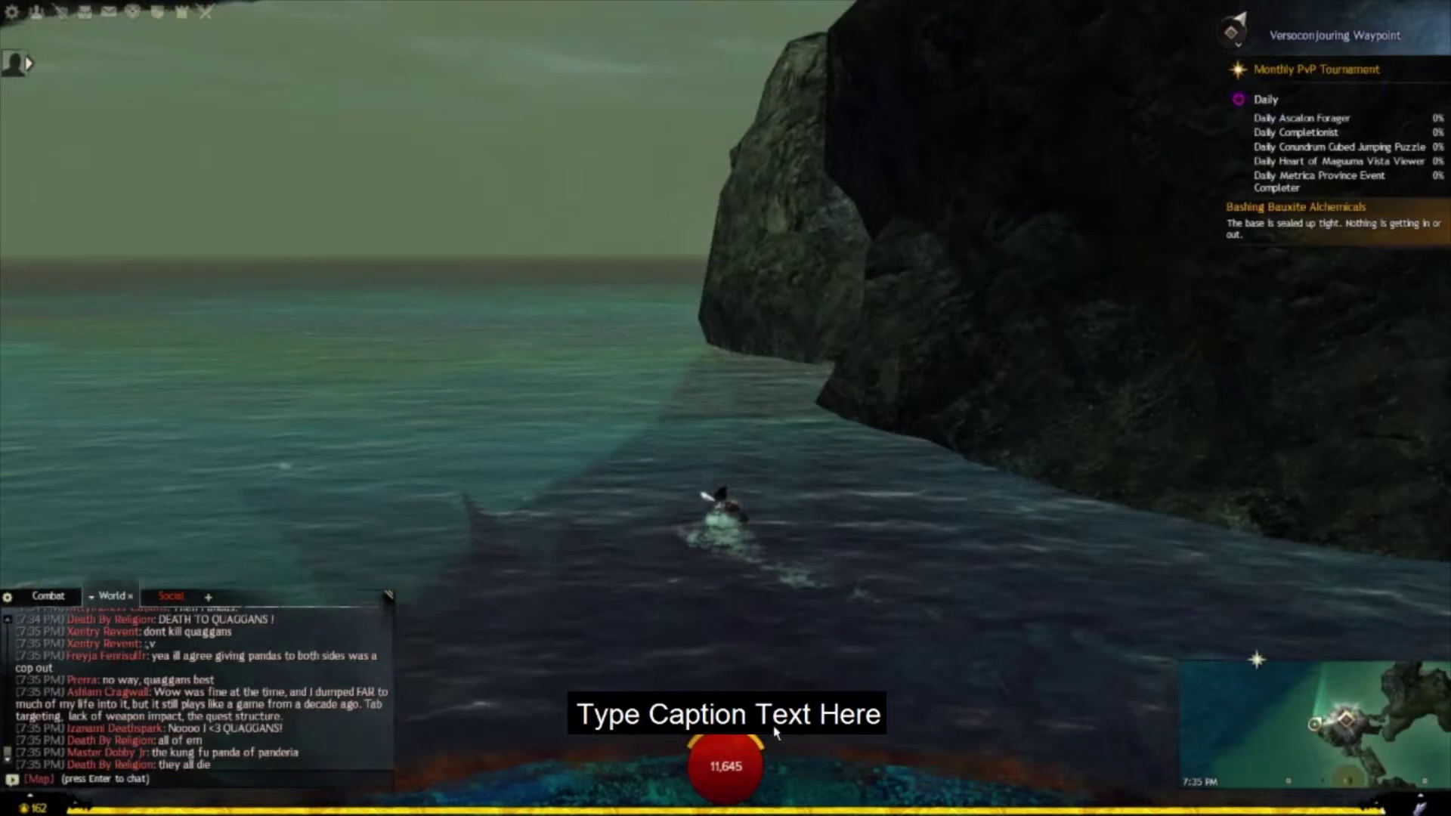
pyautogui.hotkey('ctrl', '`')
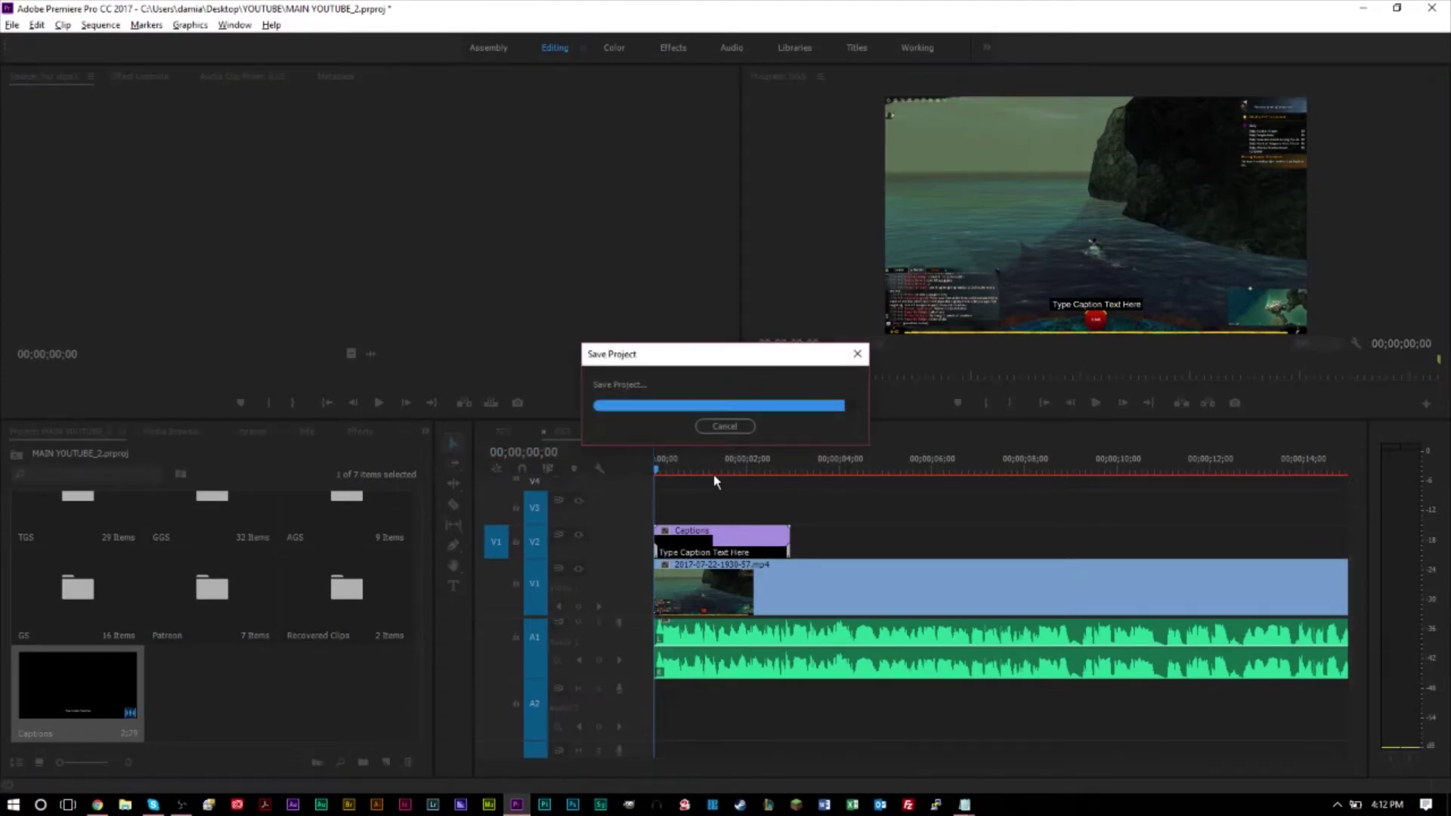
# Open the caption clip for editing in the Captions panel.
pyautogui.doubleClick(70, 695)
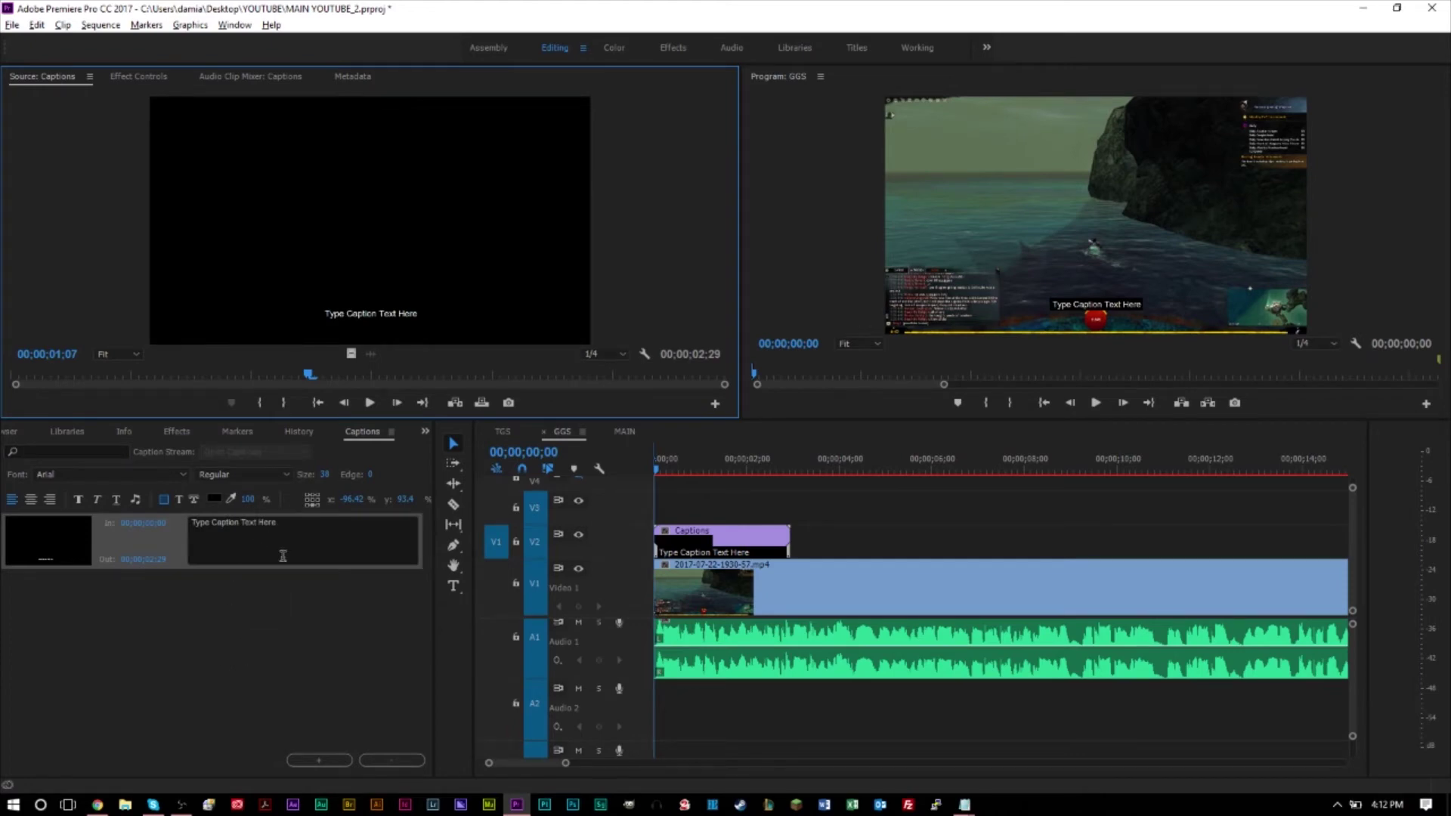
pyautogui.click(234, 25)
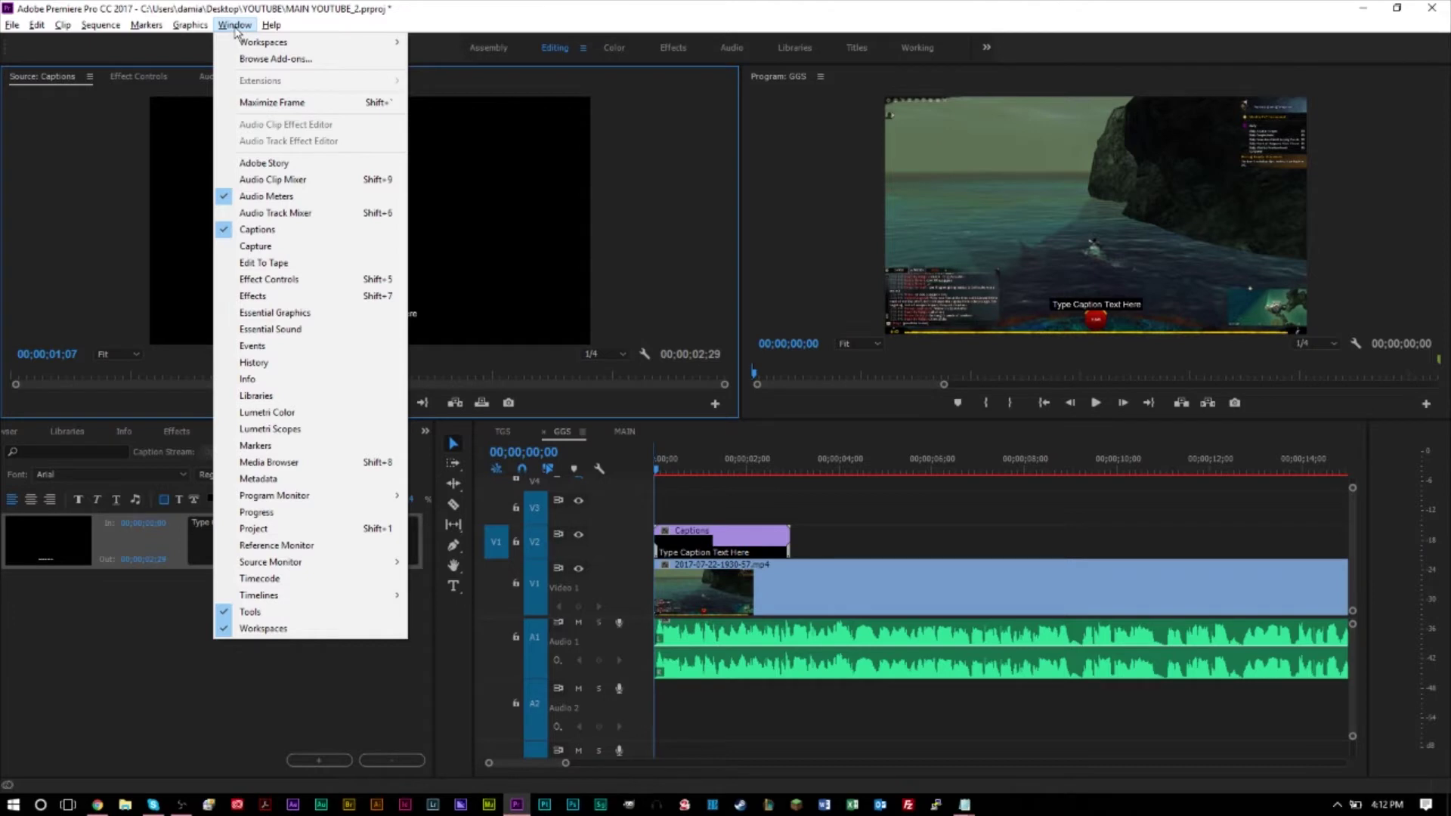
pyautogui.click(256, 231)
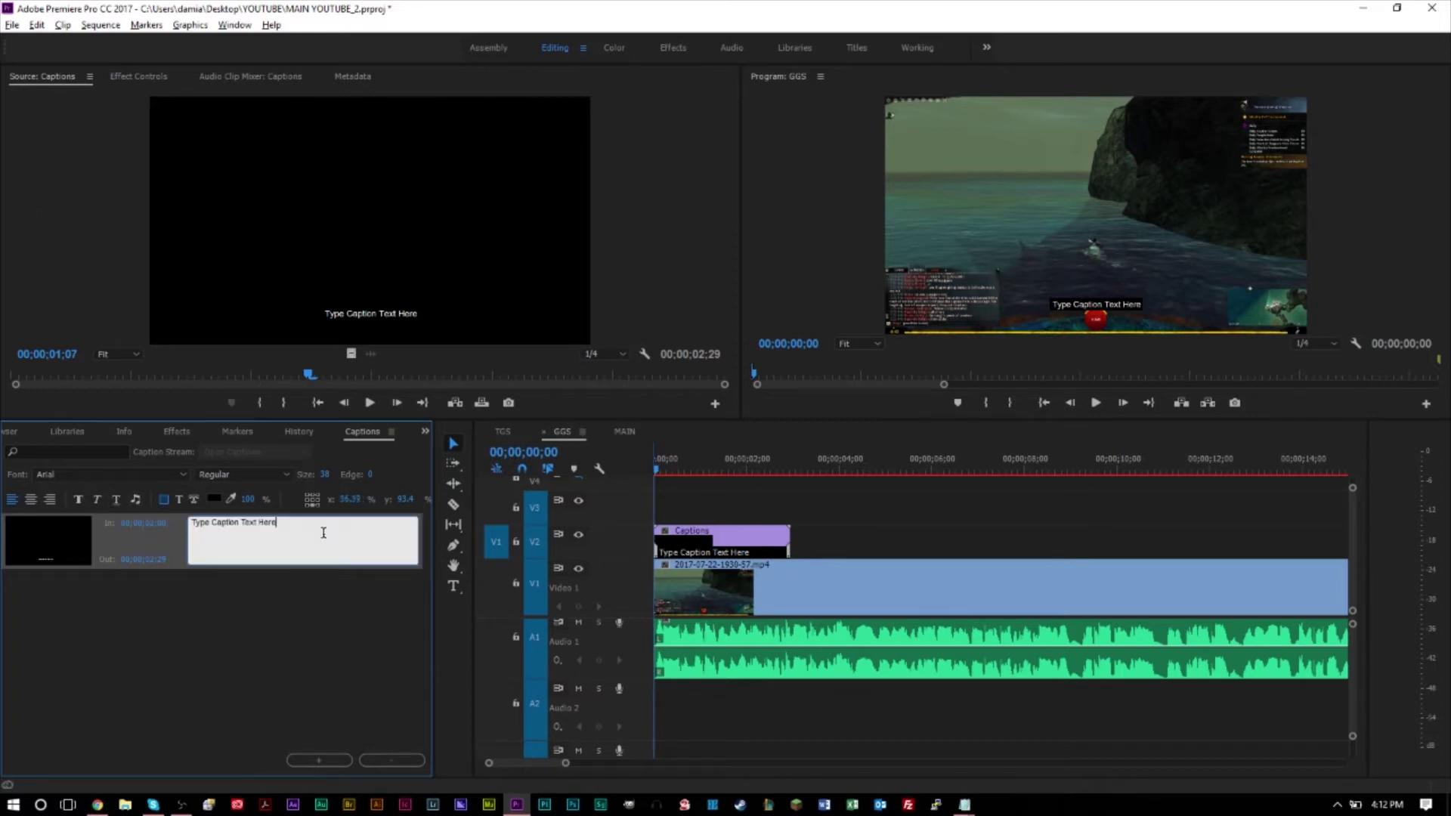
# Try adding a ♪ note to the caption text, preview full screen, then undo it.
pyautogui.click(136, 498)
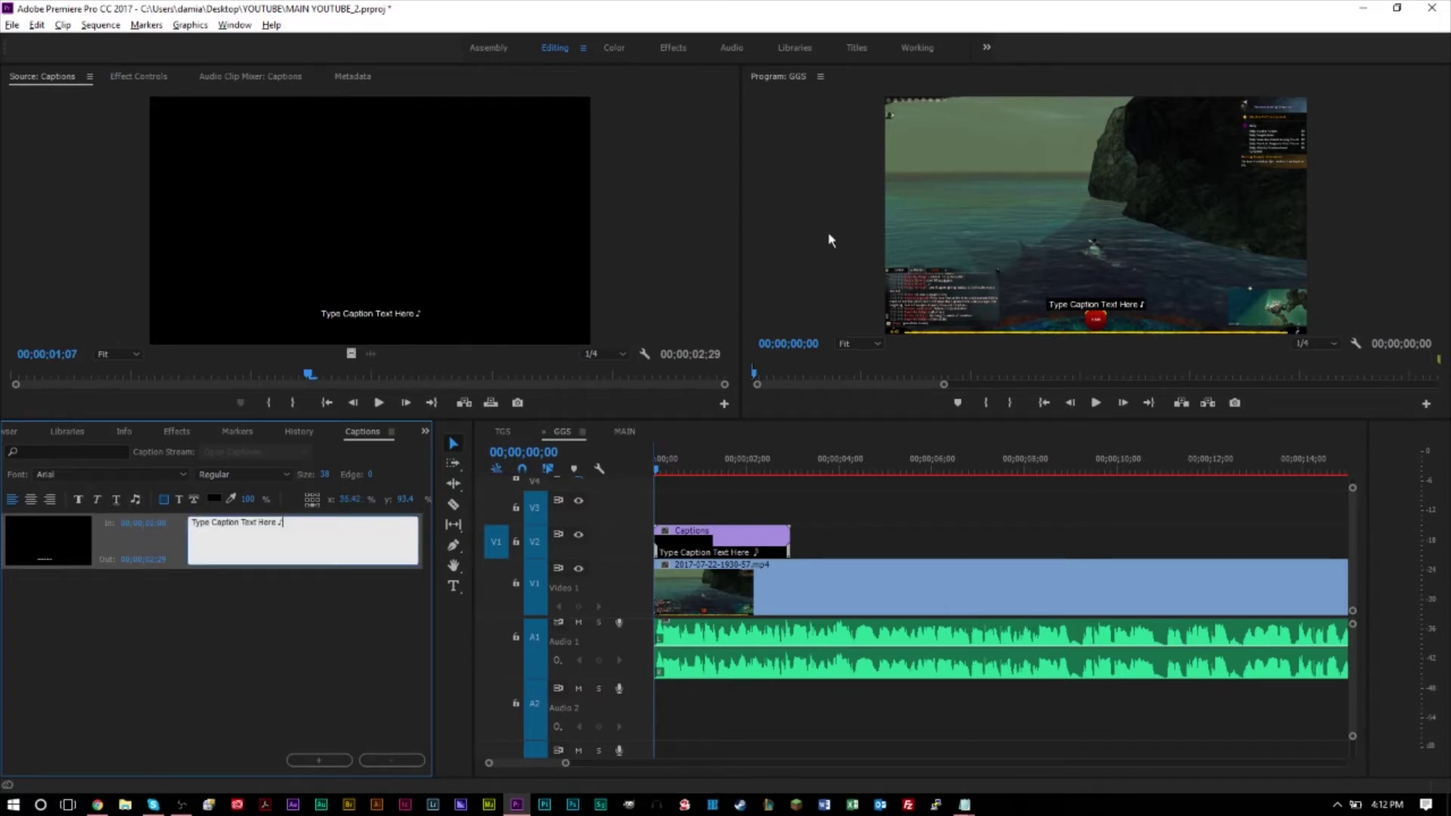
pyautogui.click(934, 196)
pyautogui.hotkey('ctrl', '`')
pyautogui.hotkey('ctrl', '`')
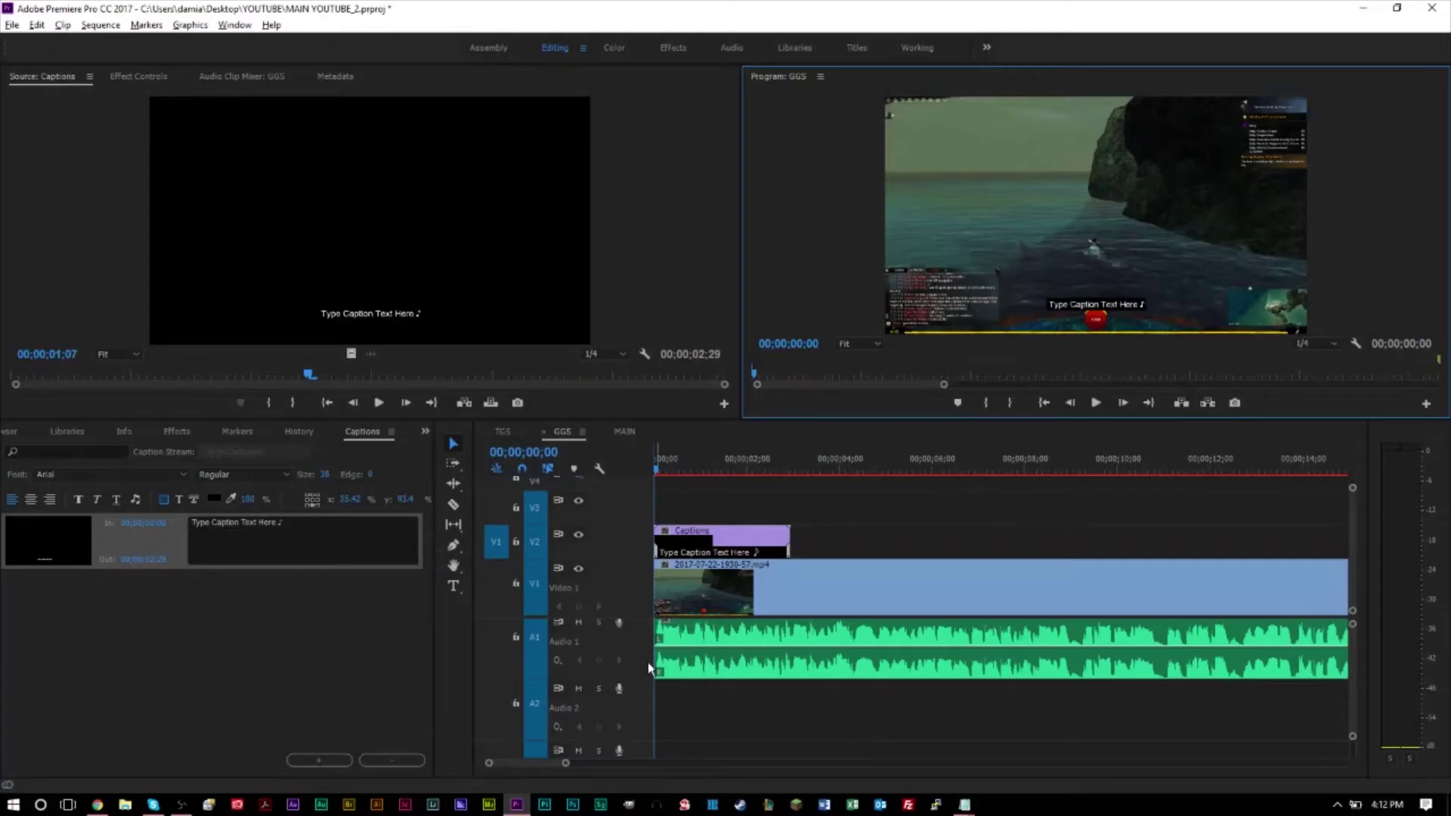
pyautogui.hotkey('ctrl', 'z')
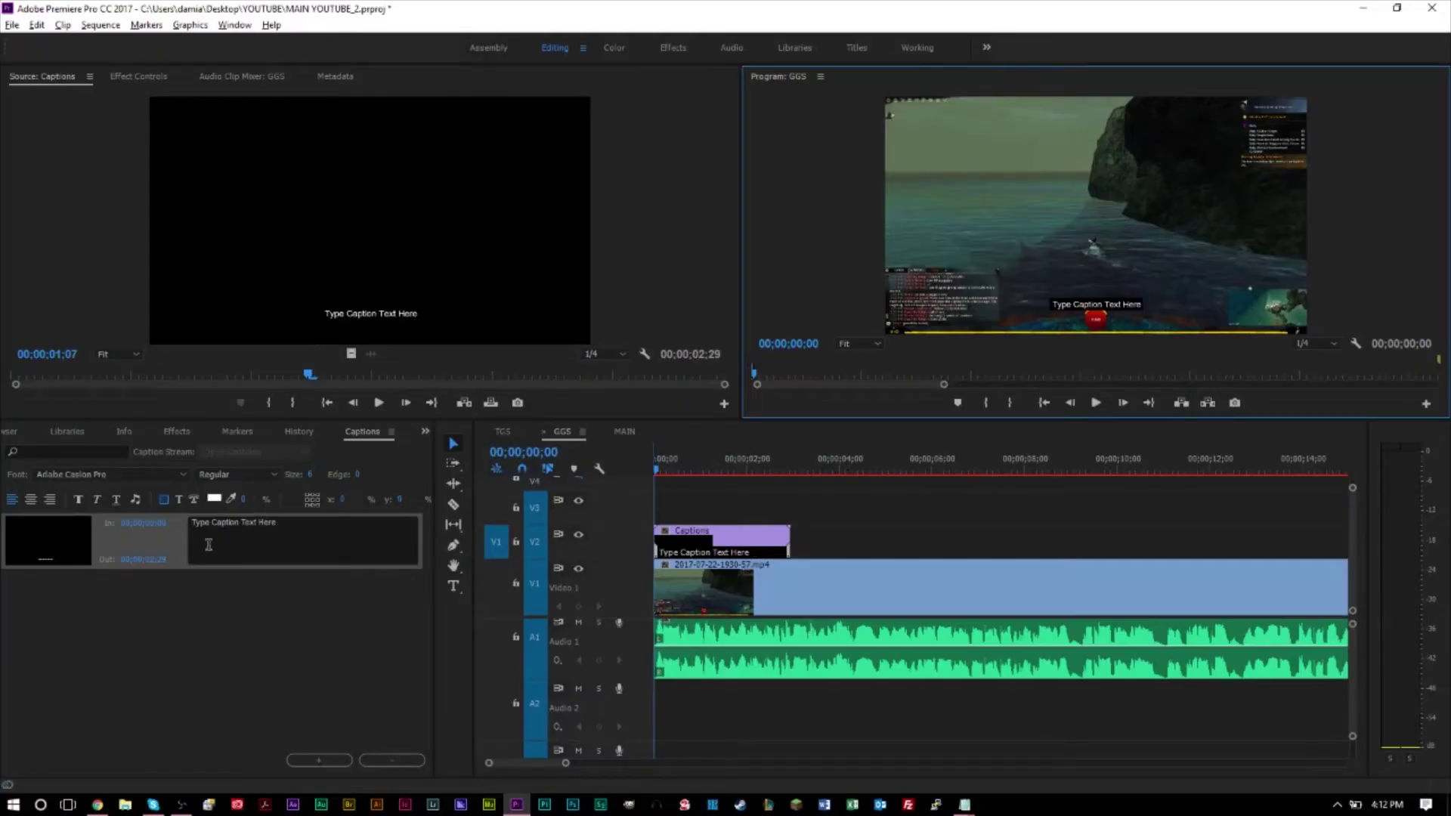
pyautogui.click(180, 501)
pyautogui.click(195, 501)
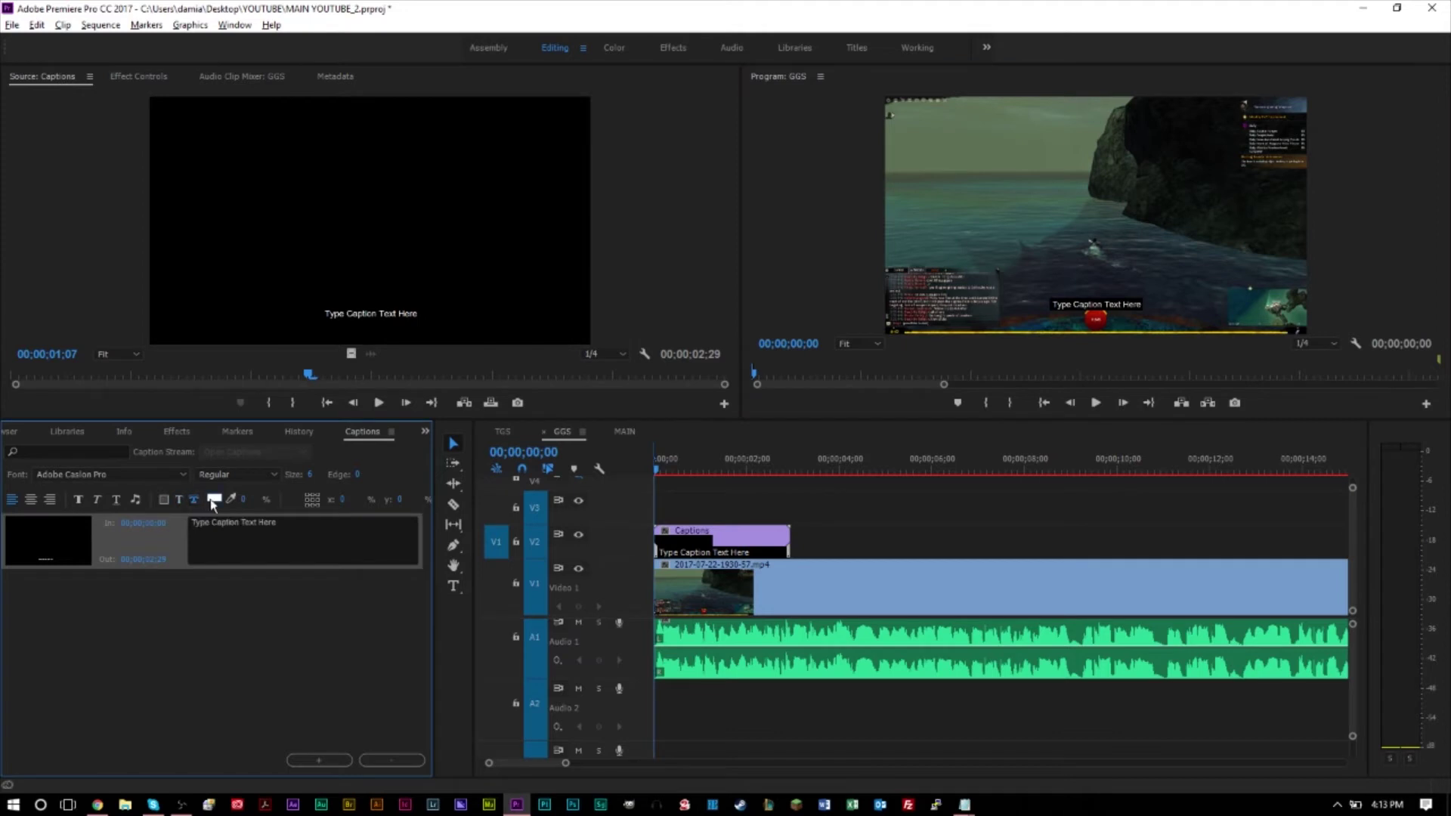
pyautogui.click(164, 499)
# Paste the script's whole first paragraph from Notepad into the caption.
pyautogui.moveTo(964, 804)
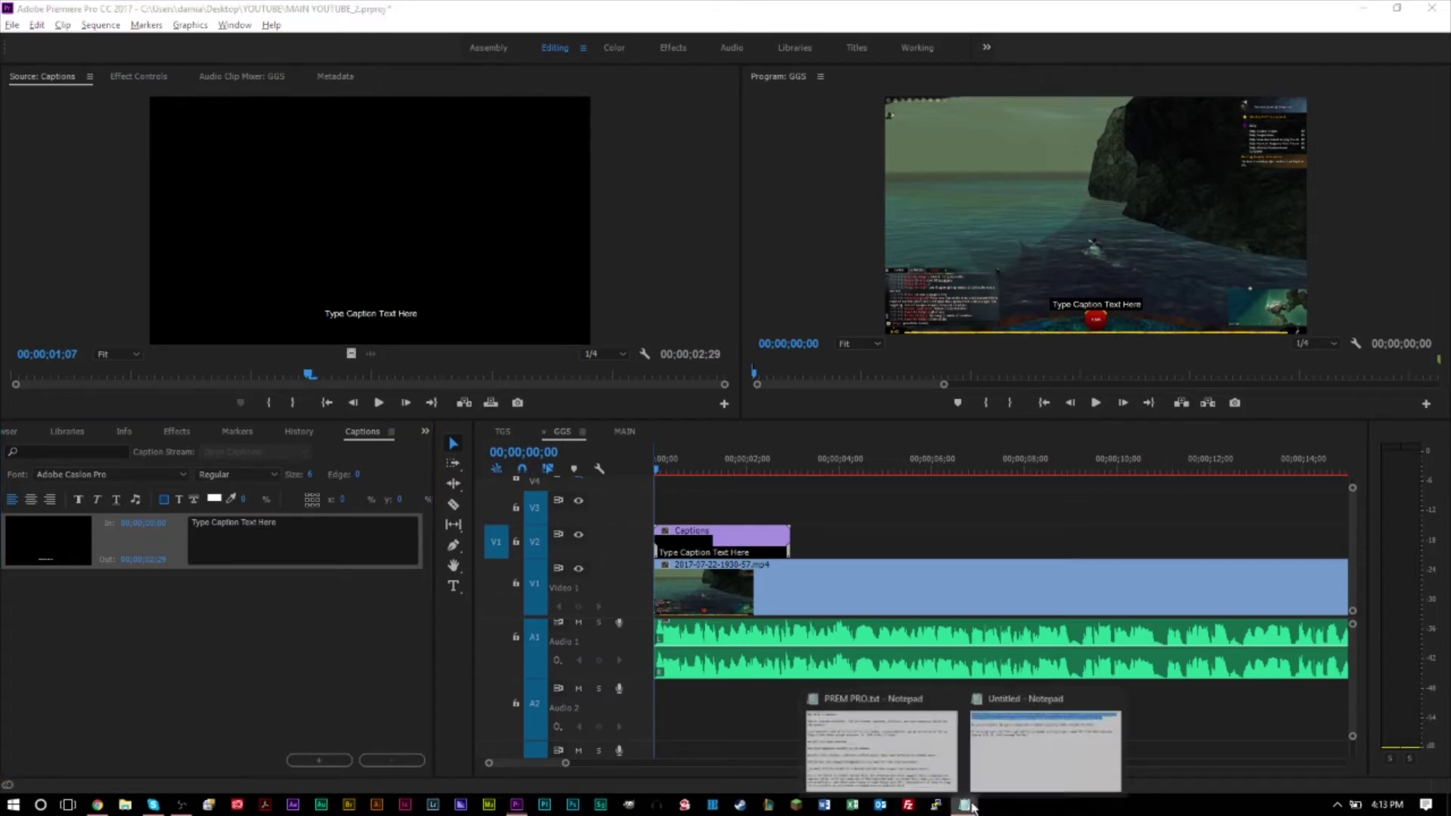
pyautogui.click(990, 747)
pyautogui.click(536, 374)
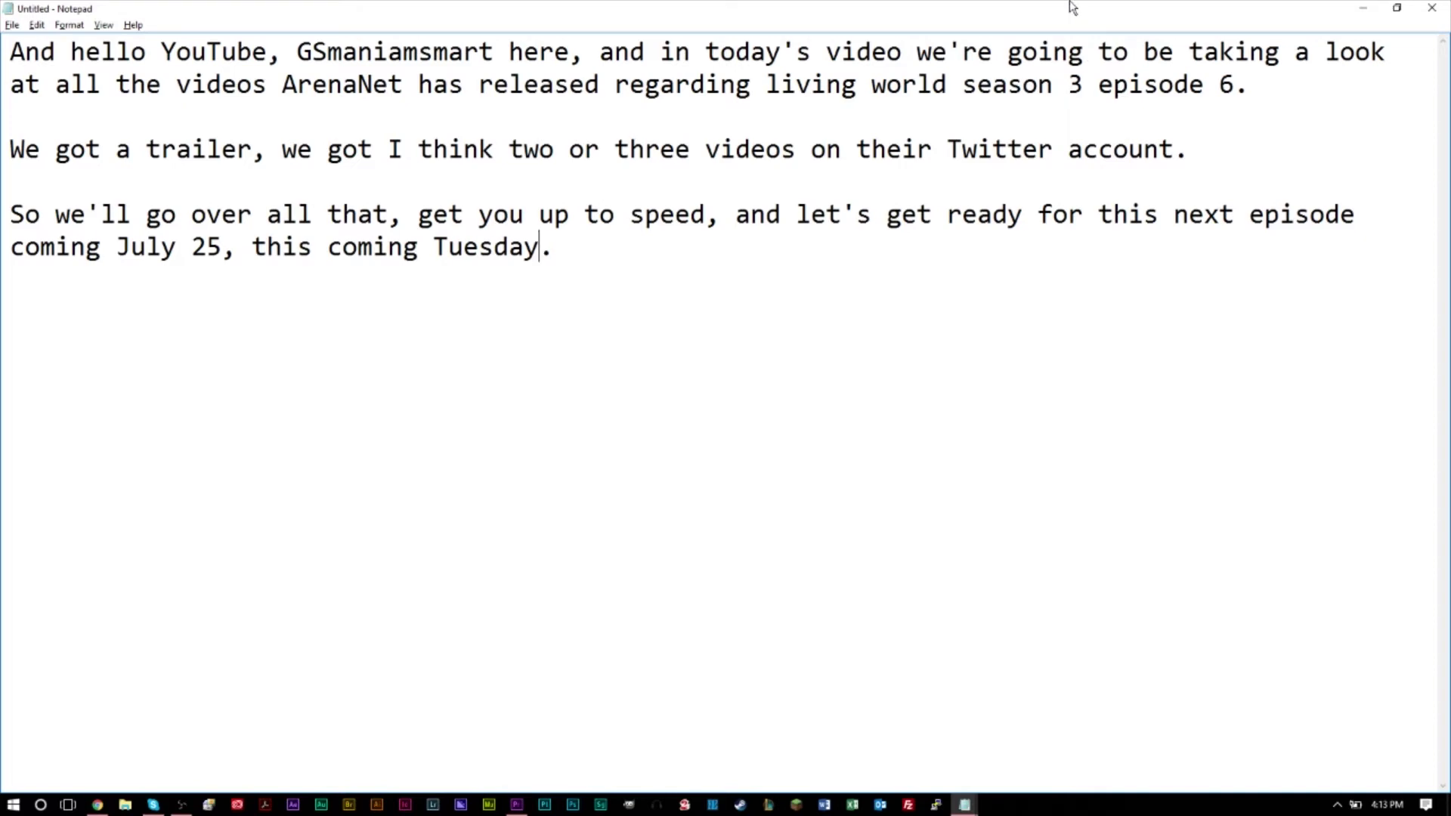
pyautogui.moveTo(1275, 101); pyautogui.dragTo(4, 60)
pyautogui.hotkey('ctrl', 'c')
pyautogui.hotkey('alt', 'Tab')
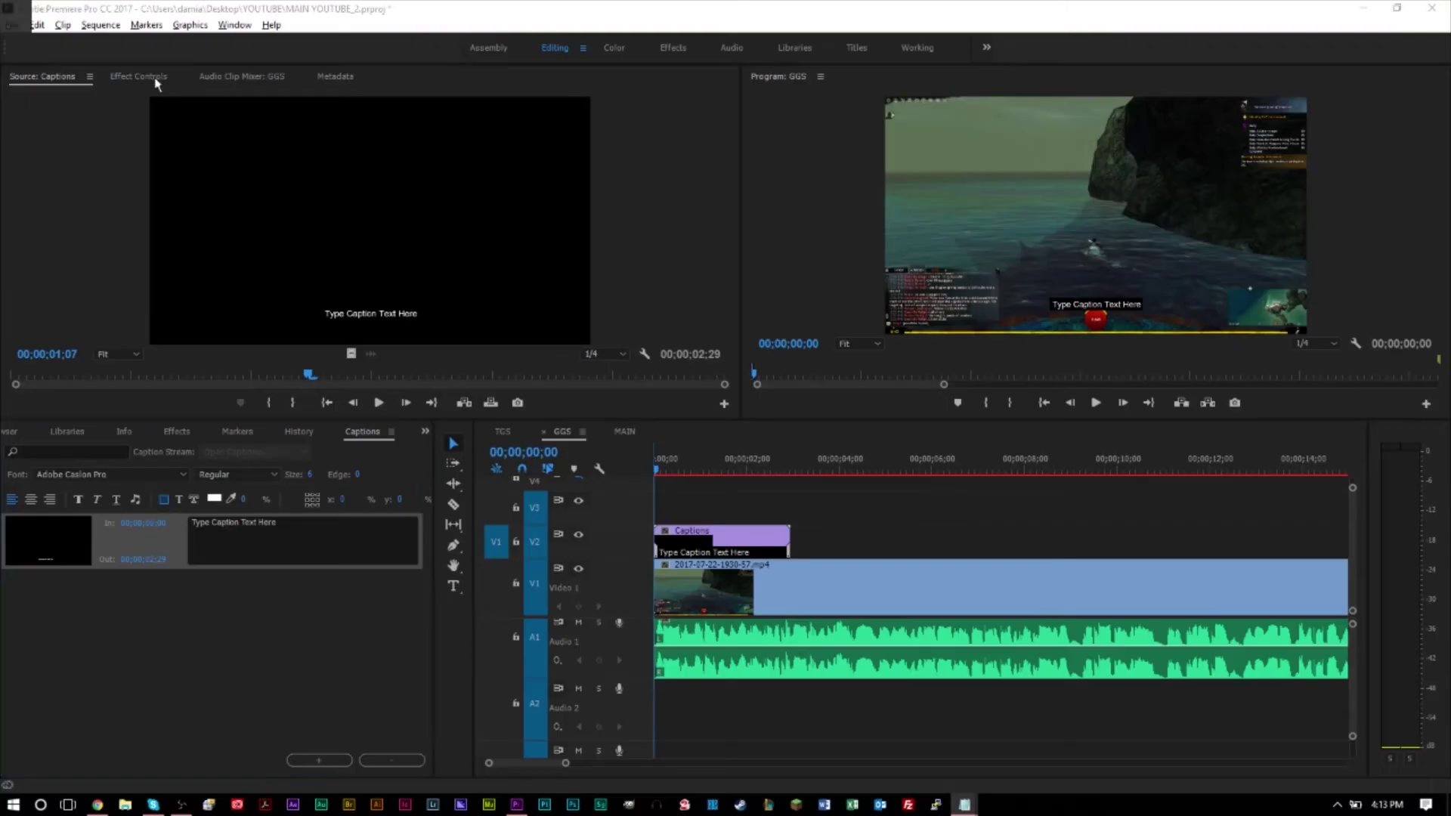
pyautogui.click(301, 536)
pyautogui.hotkey('ctrl', 'v')
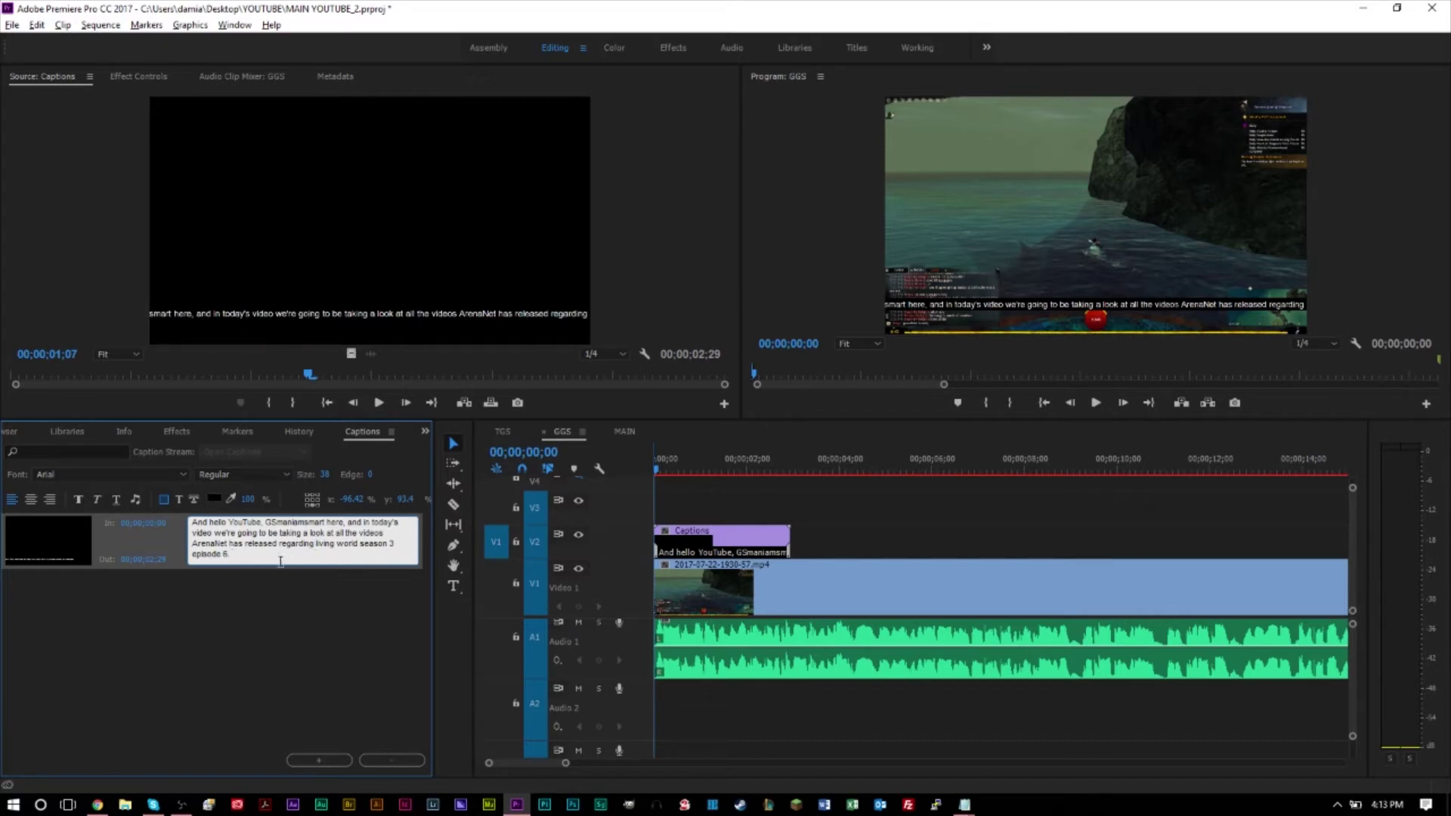
pyautogui.hotkey('ctrl', 'a')
# Replace the caption with the script's opening line up to 'today's video'.
pyautogui.hotkey('alt', 'Tab')
pyautogui.click(357, 275)
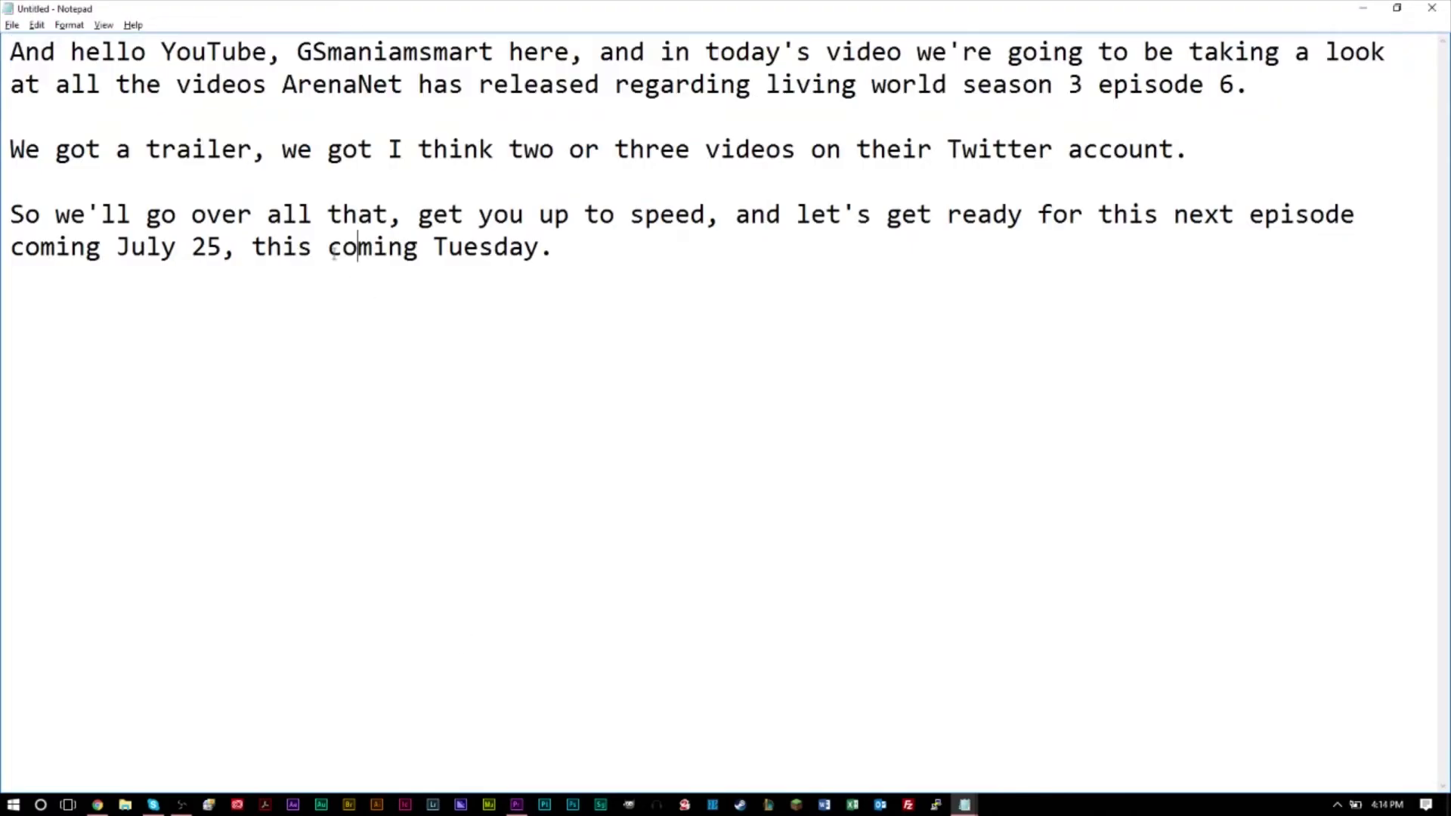
pyautogui.moveTo(24, 51); pyautogui.dragTo(662, 51)
pyautogui.click(584, 51)
pyautogui.moveTo(10, 52); pyautogui.dragTo(900, 32)
pyautogui.hotkey('ctrl', 'c')
pyautogui.hotkey('alt', 'Tab')
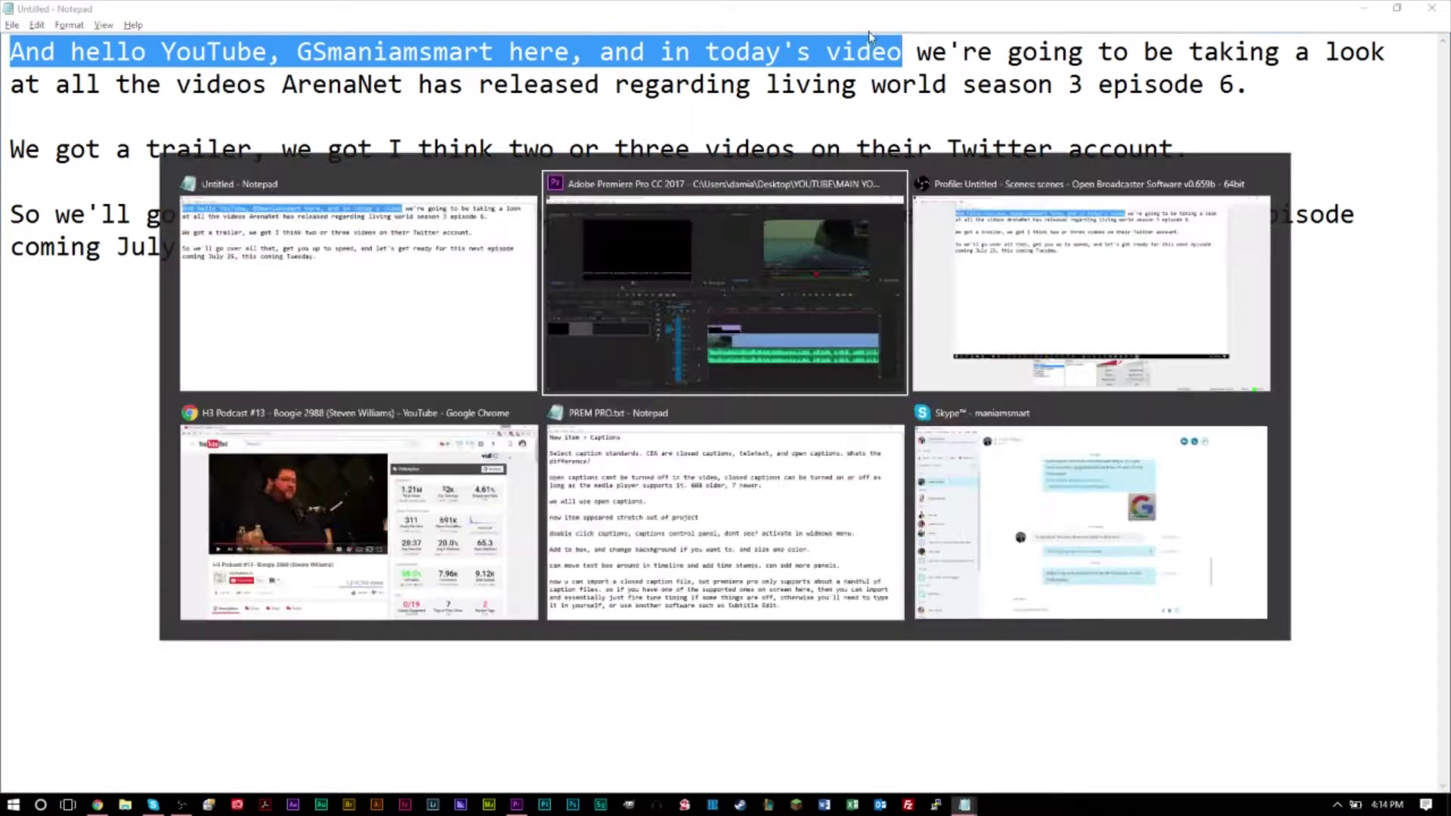
pyautogui.hotkey('ctrl', 'v')
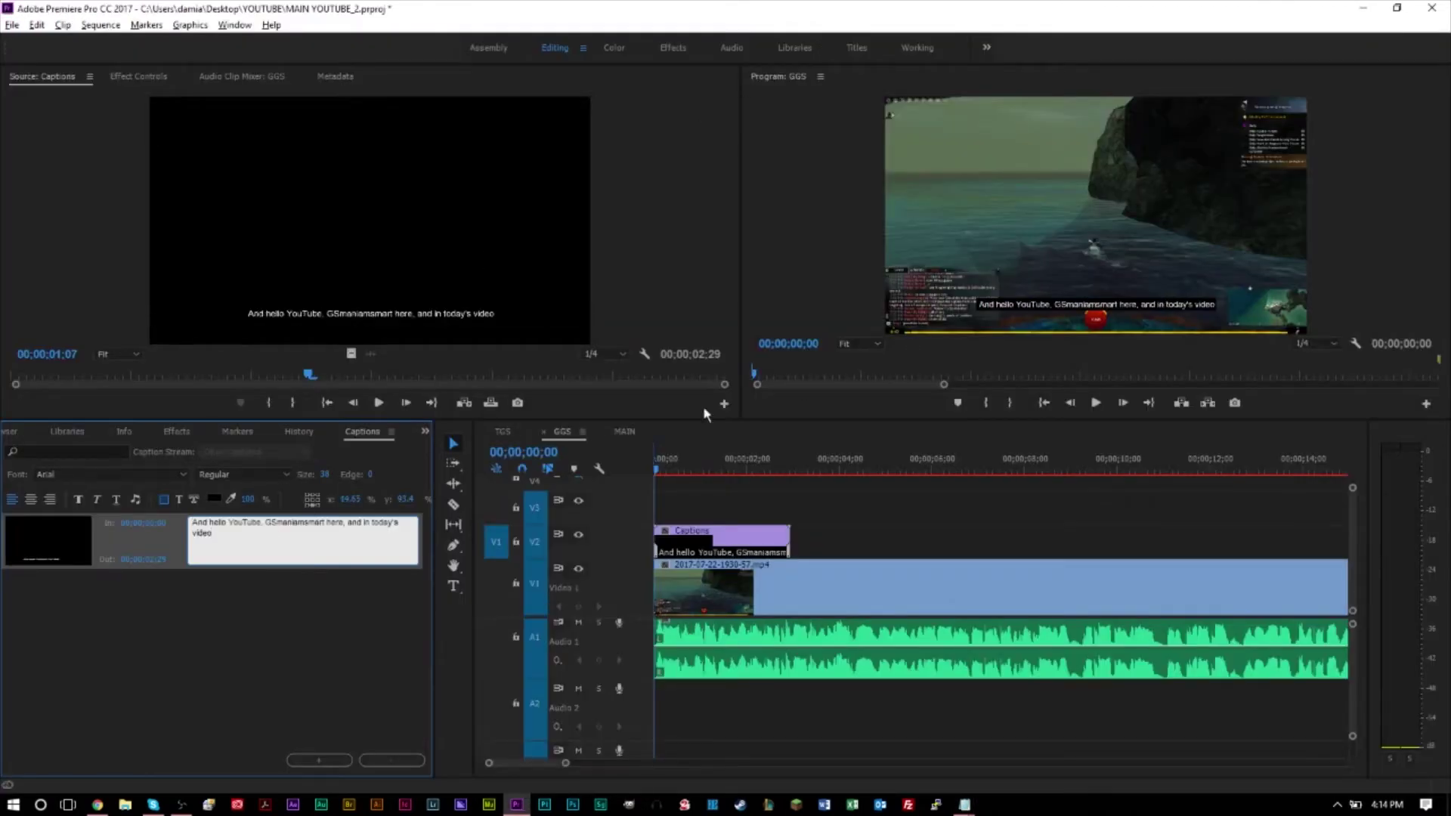
# Make the caption the opening phrase ending 'video we're going' and preview it full screen.
pyautogui.hotkey('alt', 'Tab')
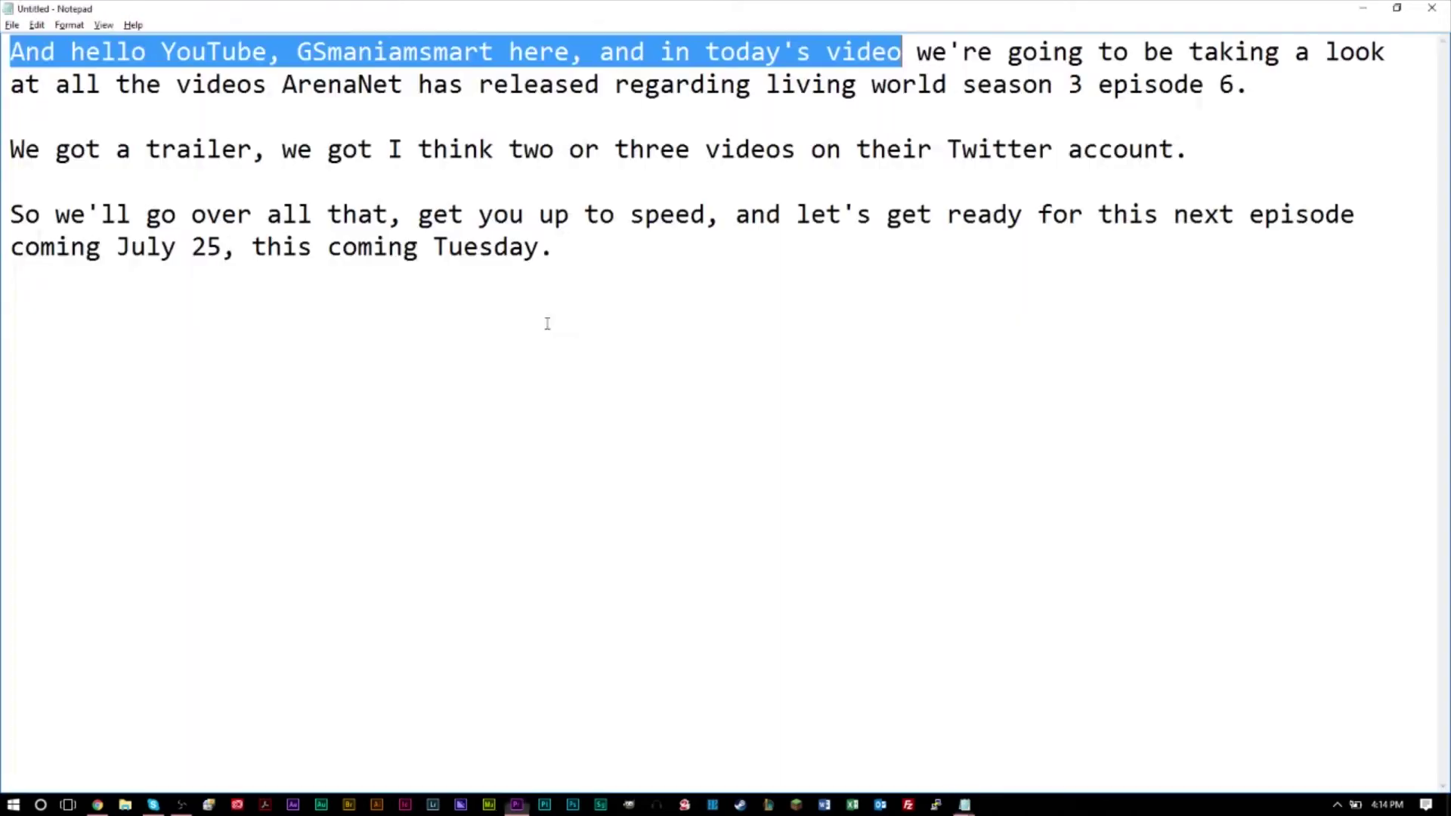
pyautogui.click(774, 274)
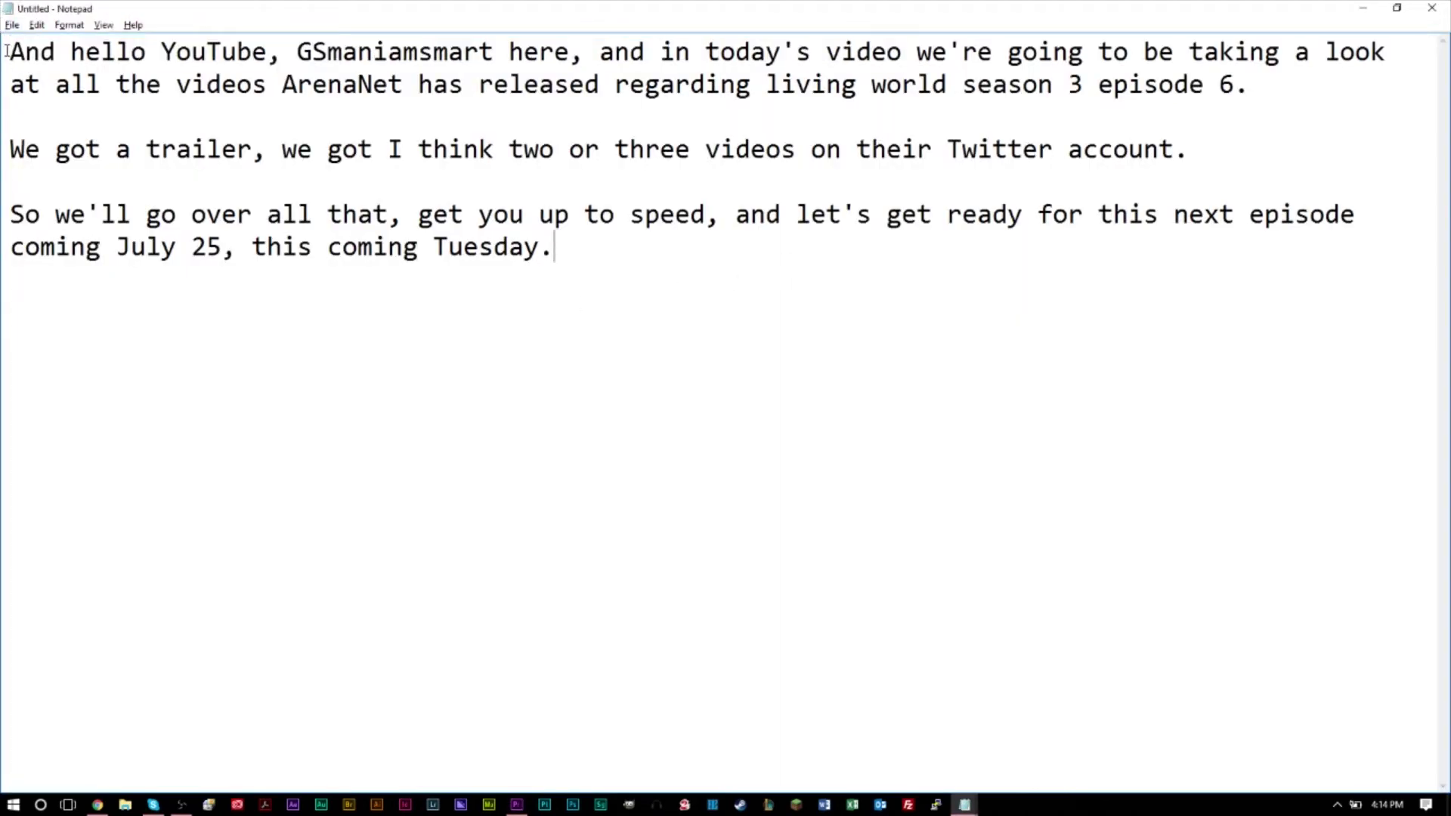
pyautogui.moveTo(9, 53); pyautogui.dragTo(1085, 19)
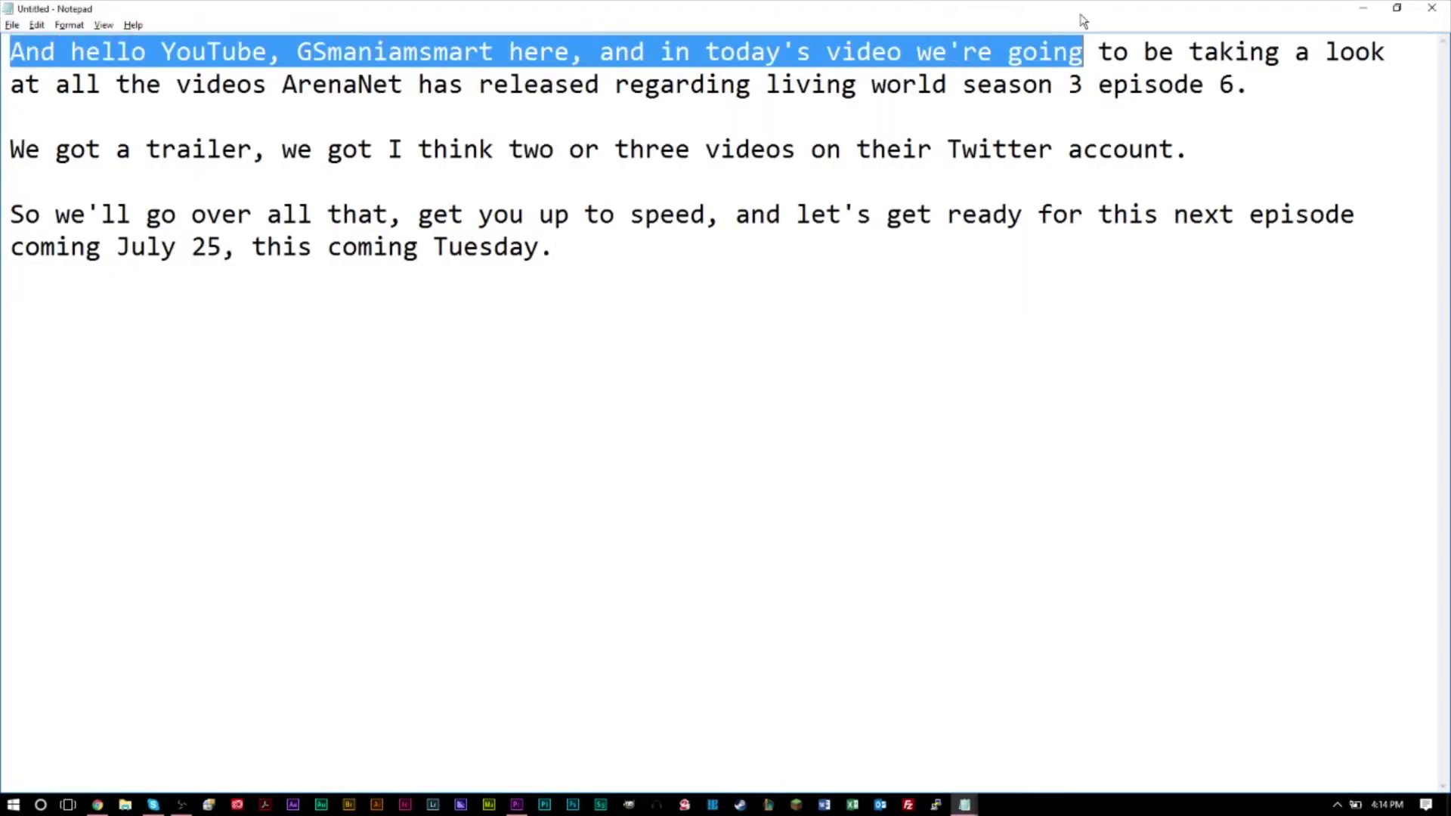
pyautogui.hotkey('alt', 'Tab')
pyautogui.tripleClick(331, 541)
pyautogui.hotkey('ctrl', 'v')
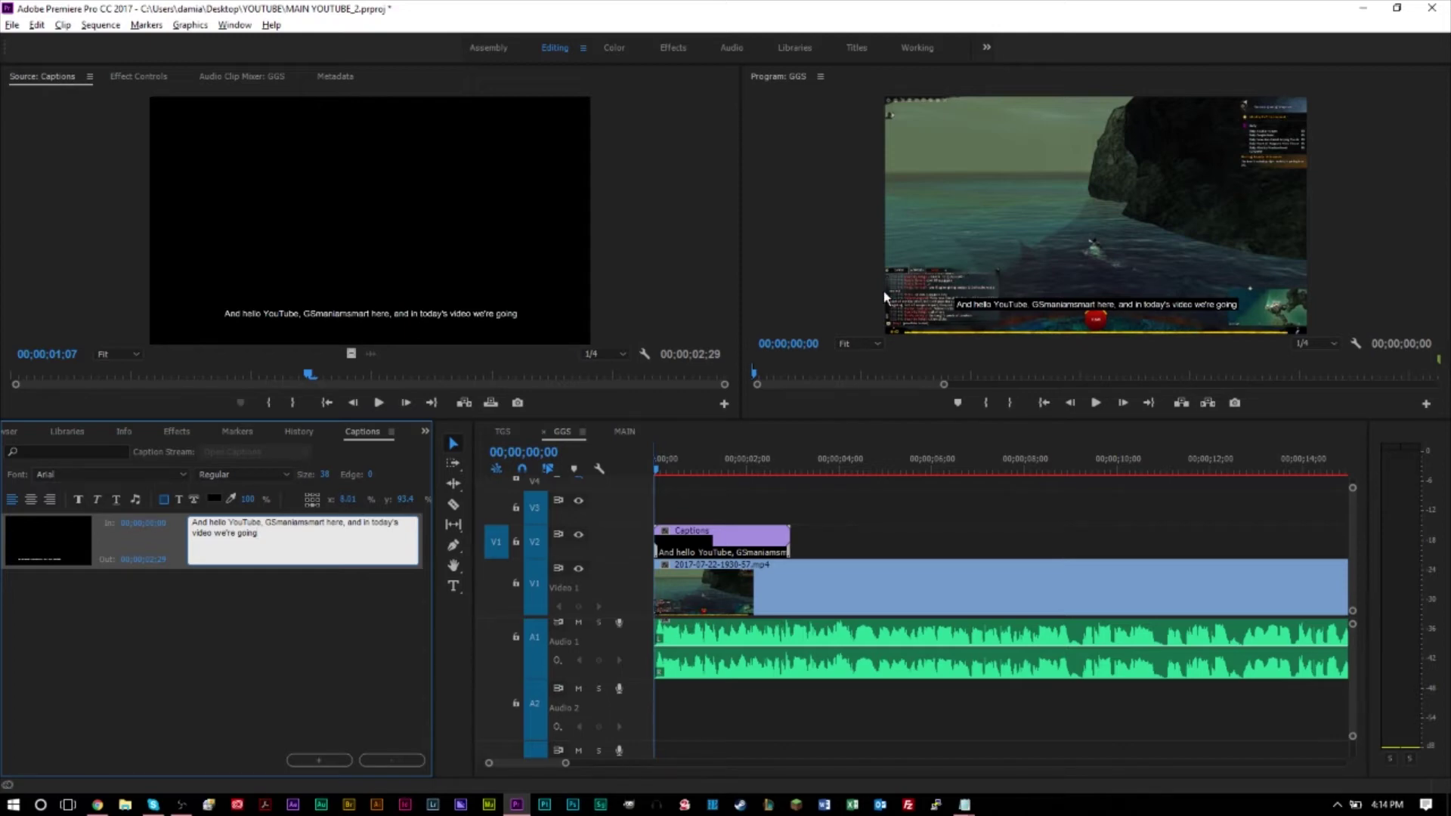
pyautogui.click(765, 241)
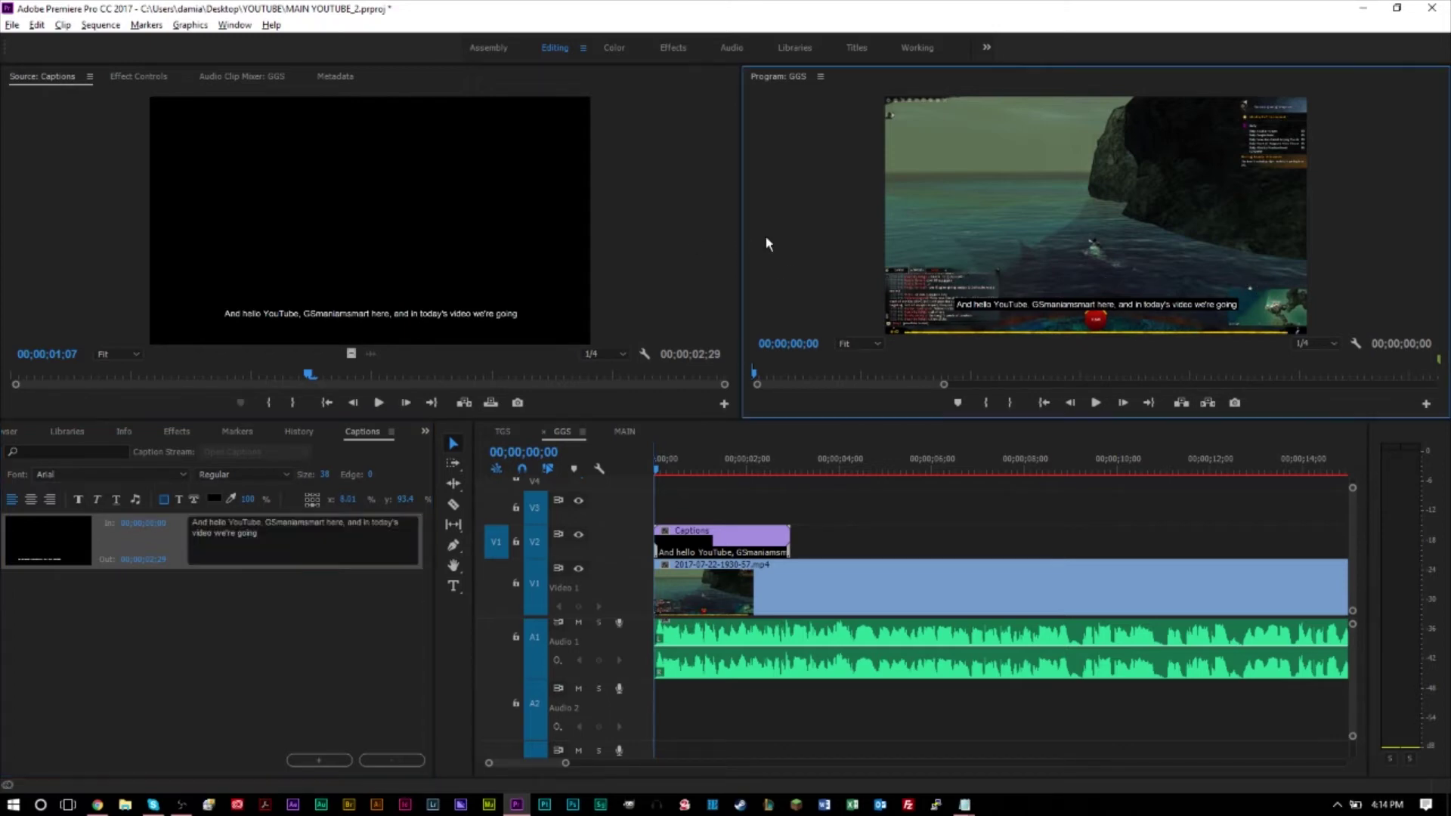
pyautogui.hotkey('ctrl', '`')
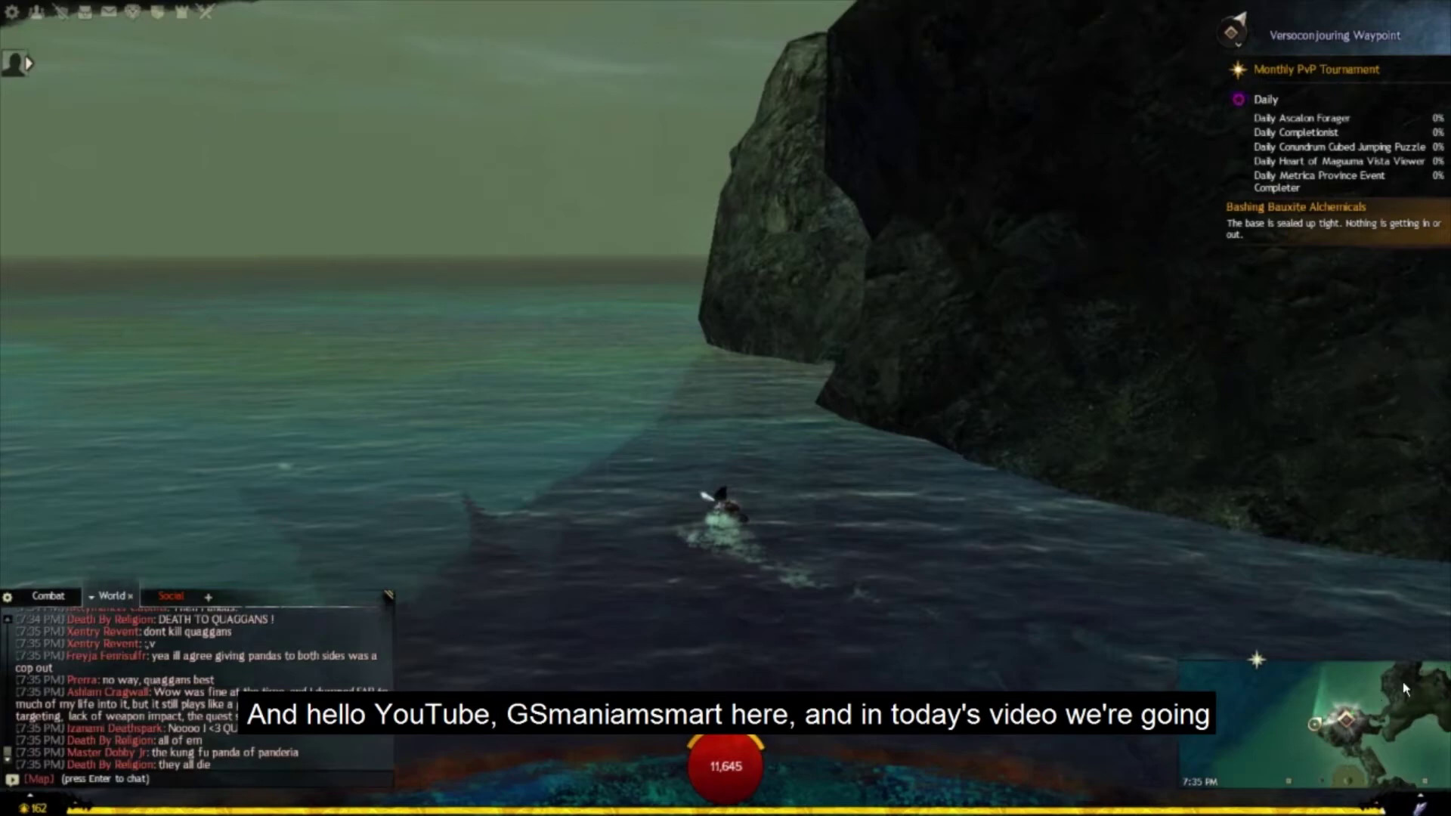
pyautogui.press('Escape')
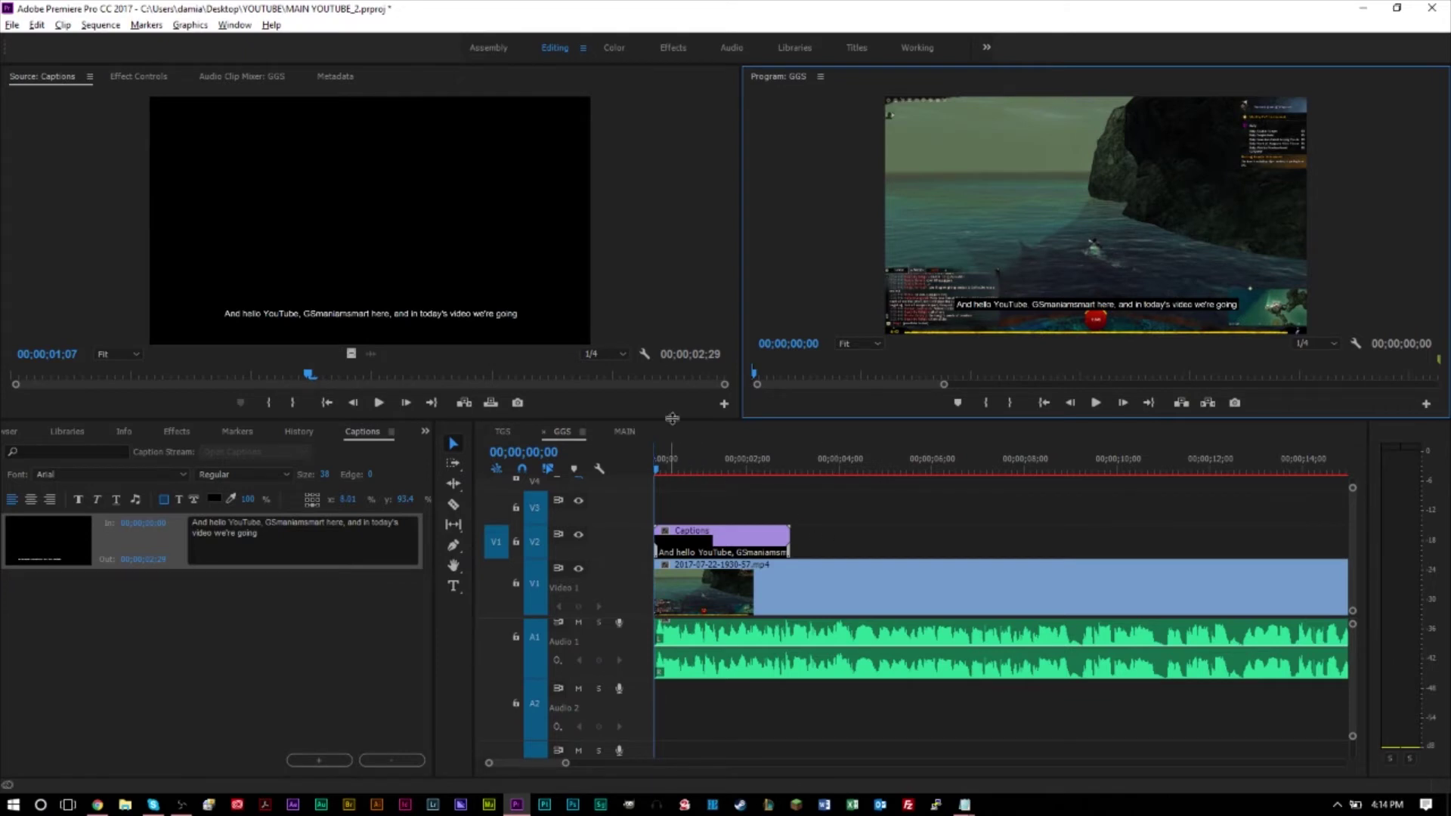
pyautogui.click(715, 447)
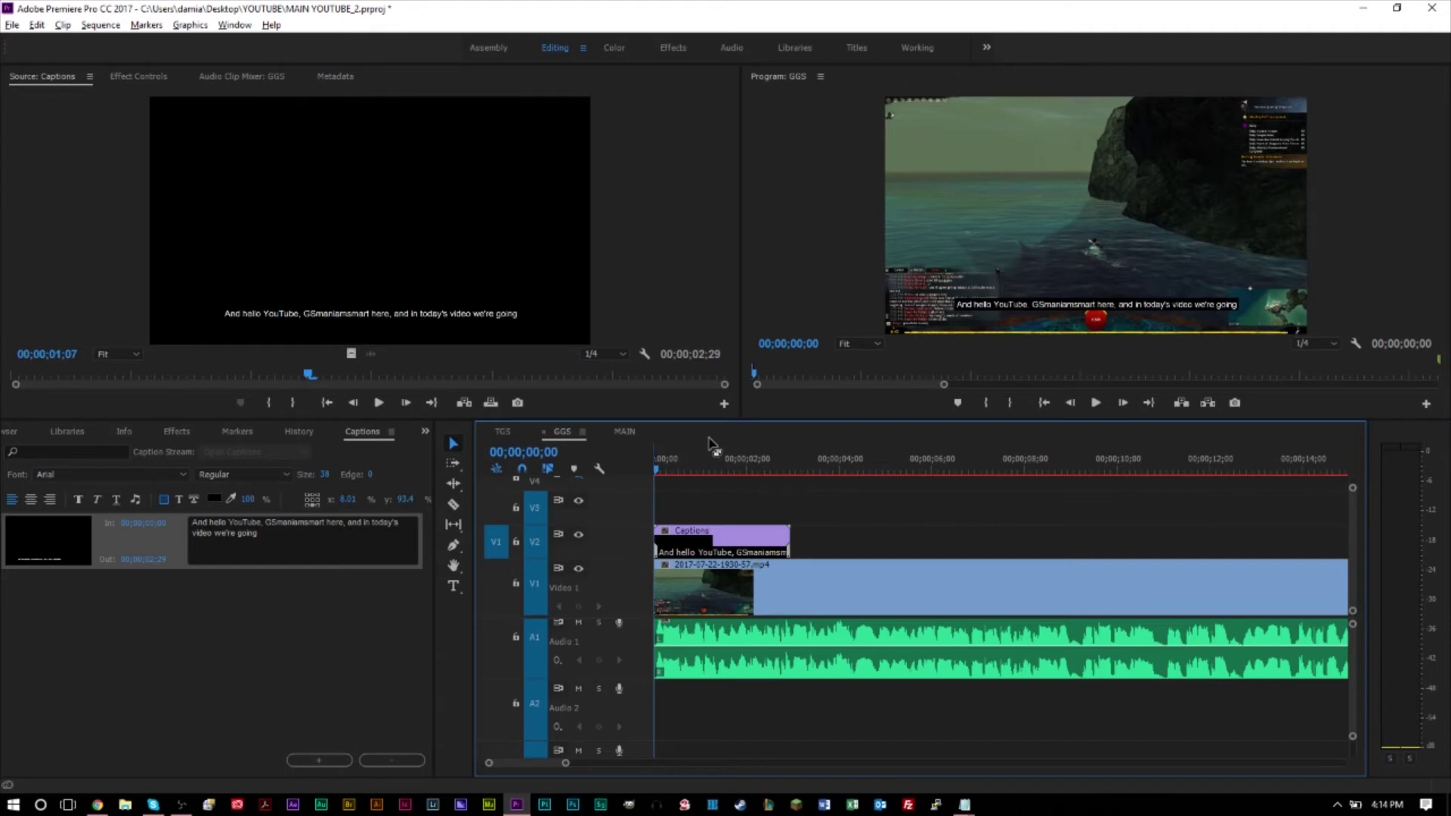
pyautogui.press('space')
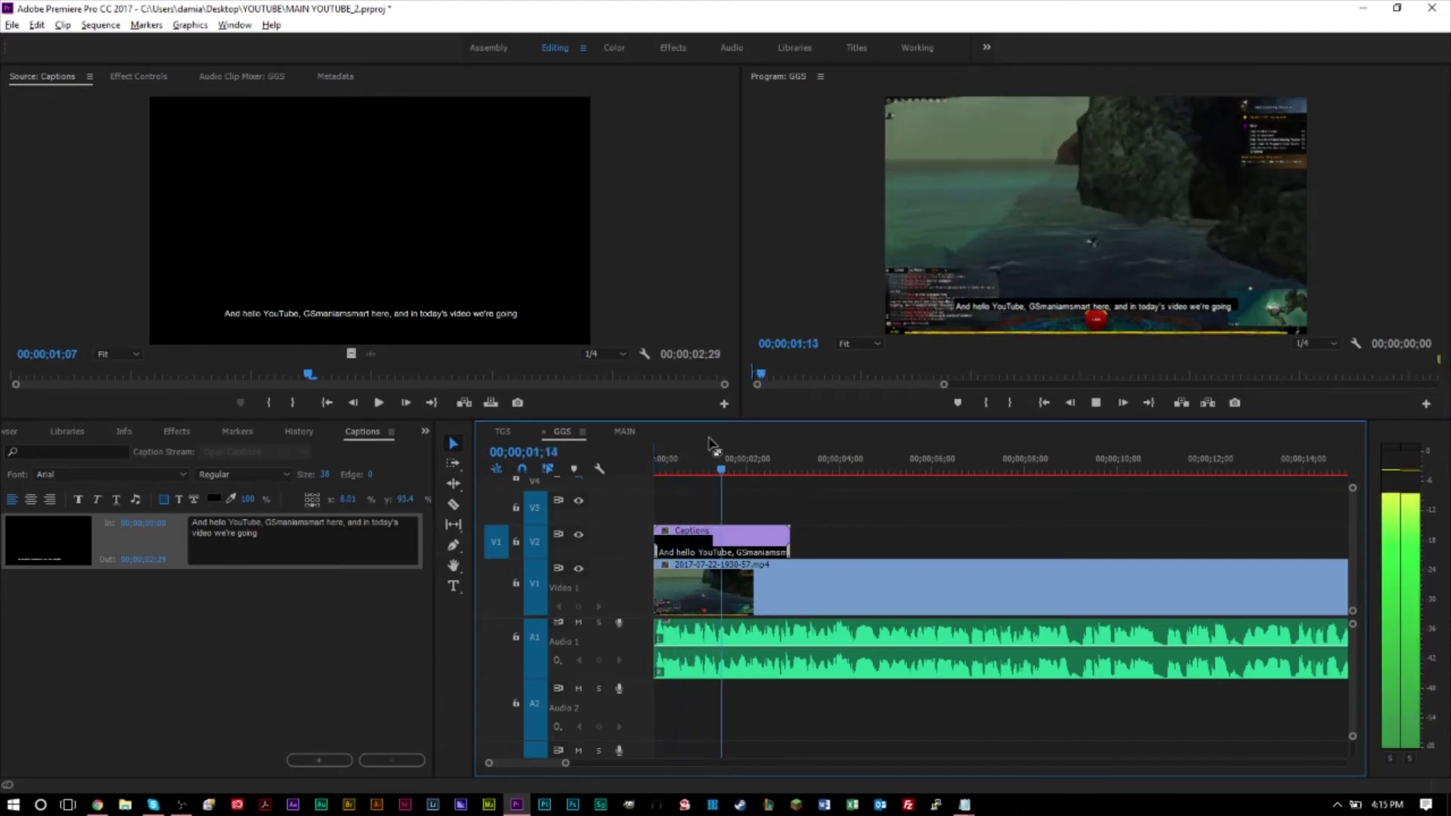
pyautogui.press('space')
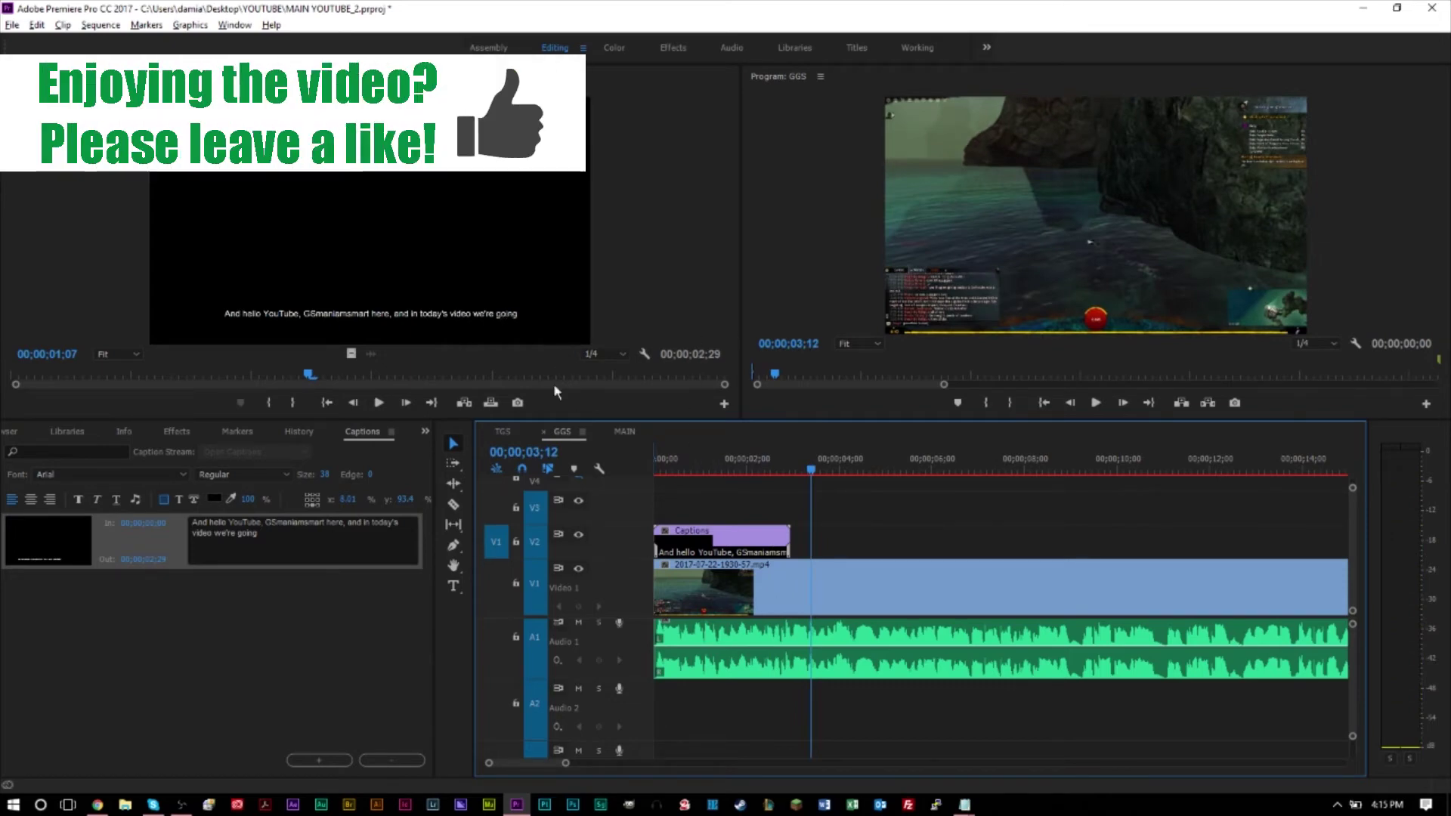
# Lengthen the caption clip on the timeline by dragging its right edge outward.
pyautogui.moveTo(790, 538); pyautogui.dragTo(963, 527)
pyautogui.click(794, 538)
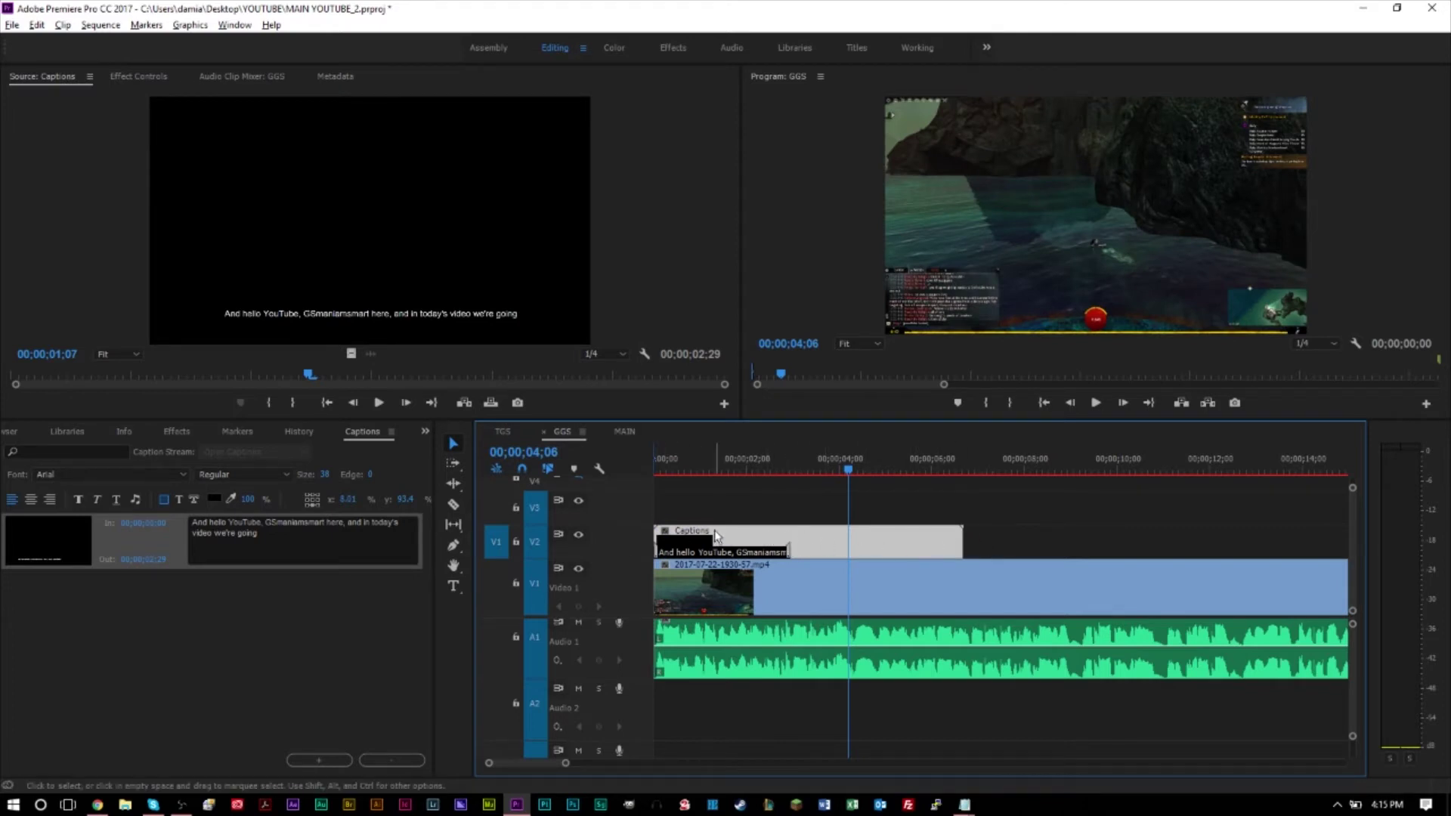
pyautogui.moveTo(288, 535); pyautogui.dragTo(143, 516)
pyautogui.click(308, 533)
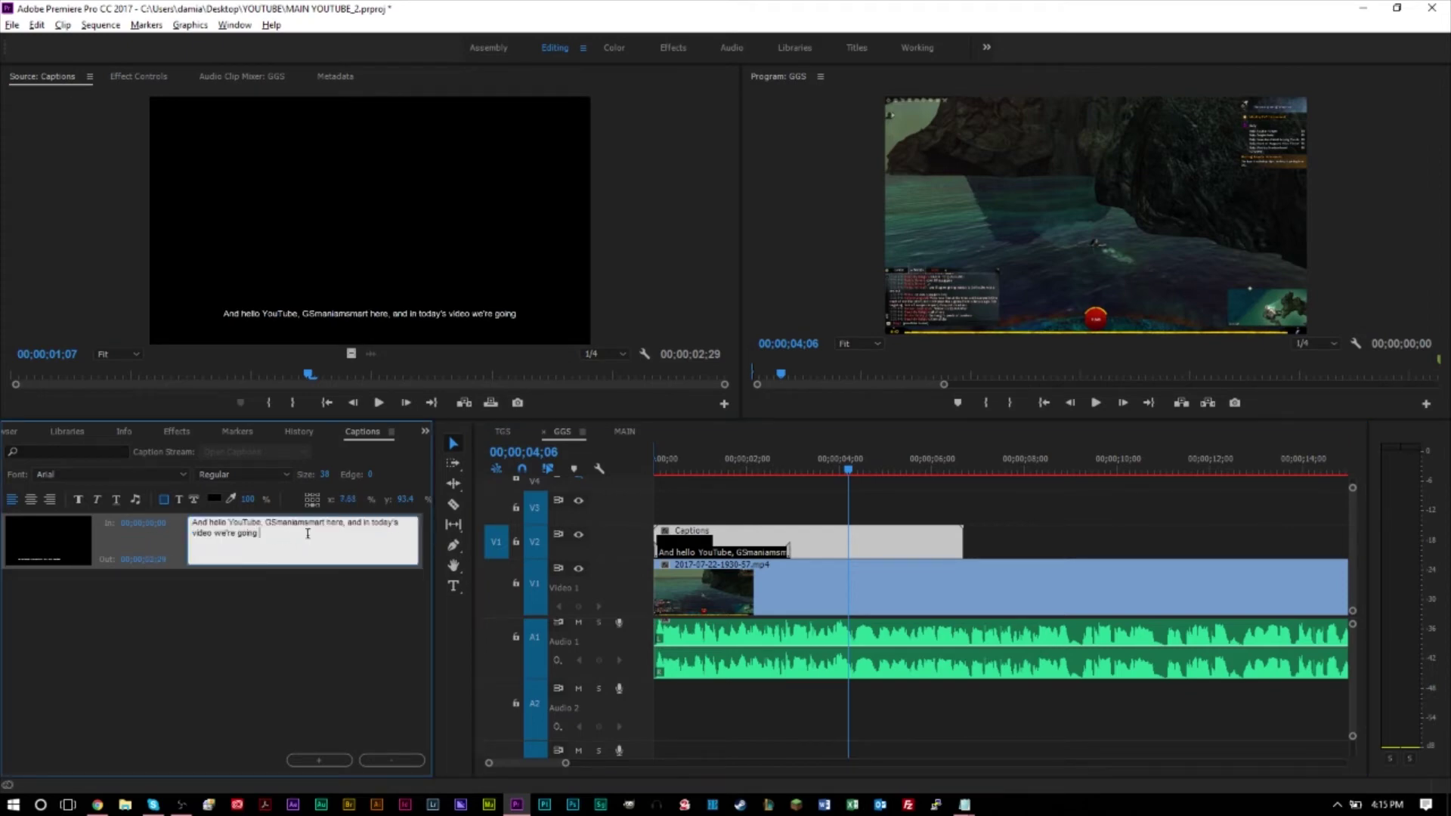
pyautogui.moveTo(308, 547); pyautogui.dragTo(157, 506)
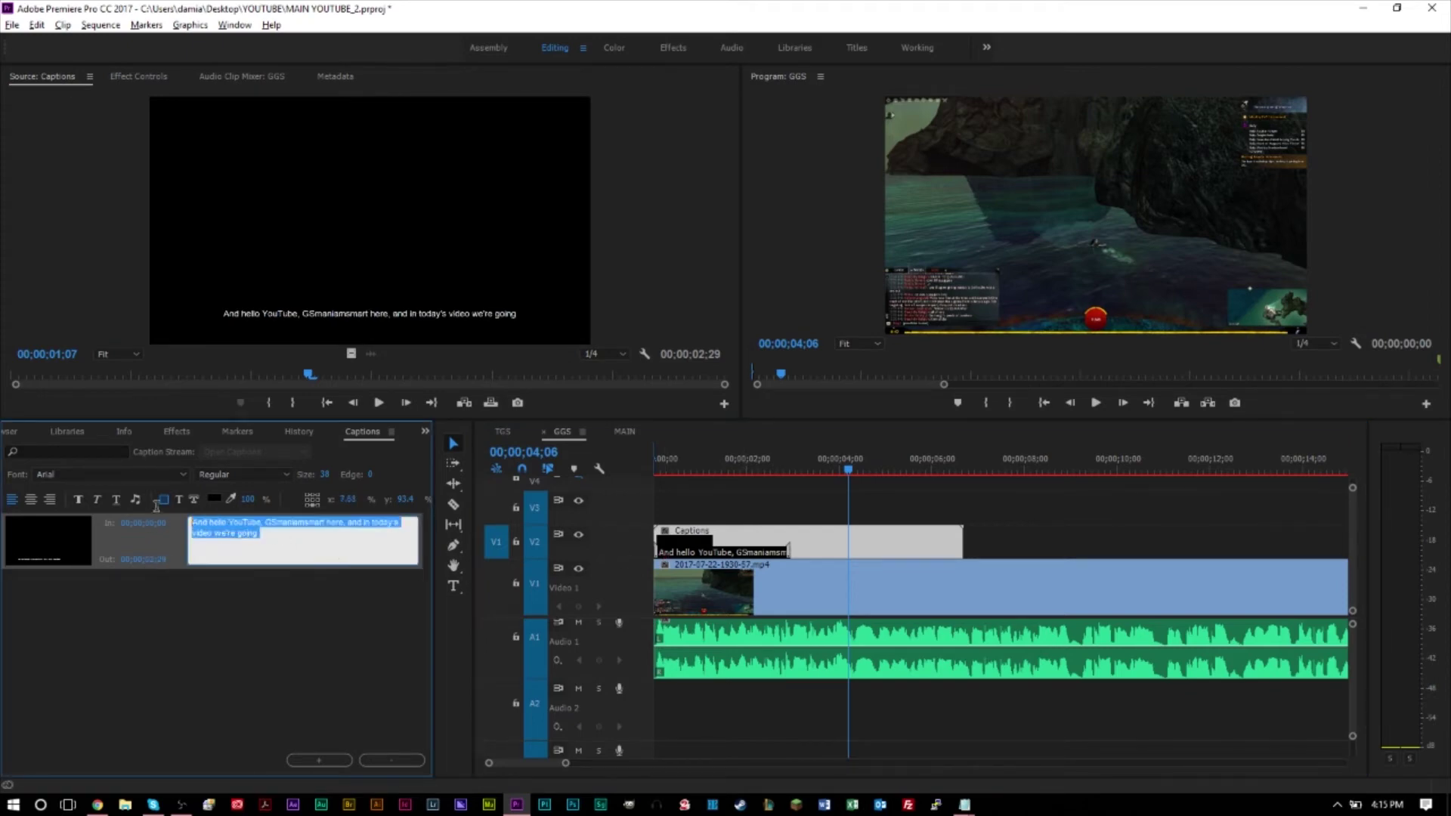
pyautogui.click(318, 553)
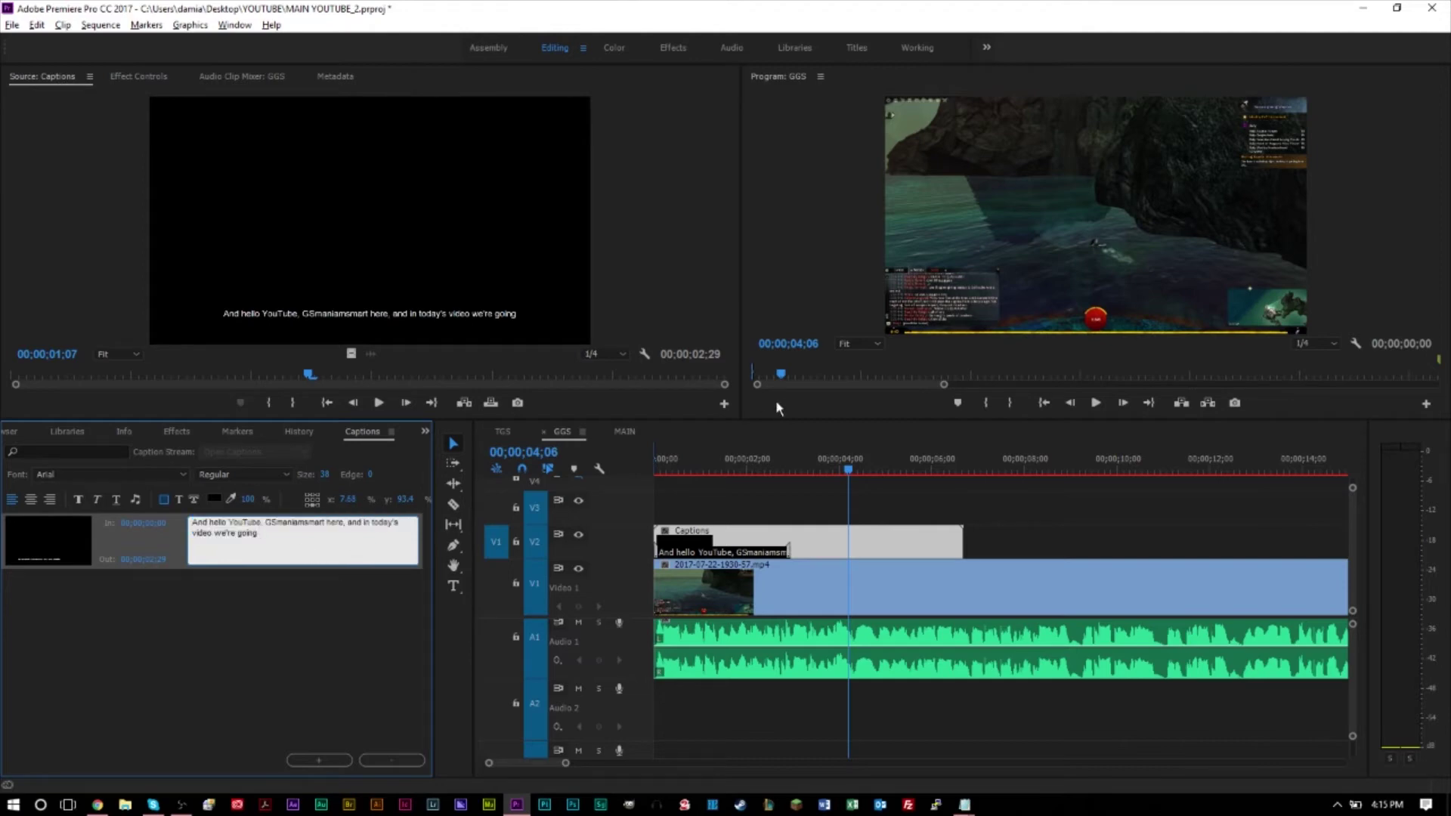
# Return the playhead to 0 at the start of the sequence.
pyautogui.click(779, 340)
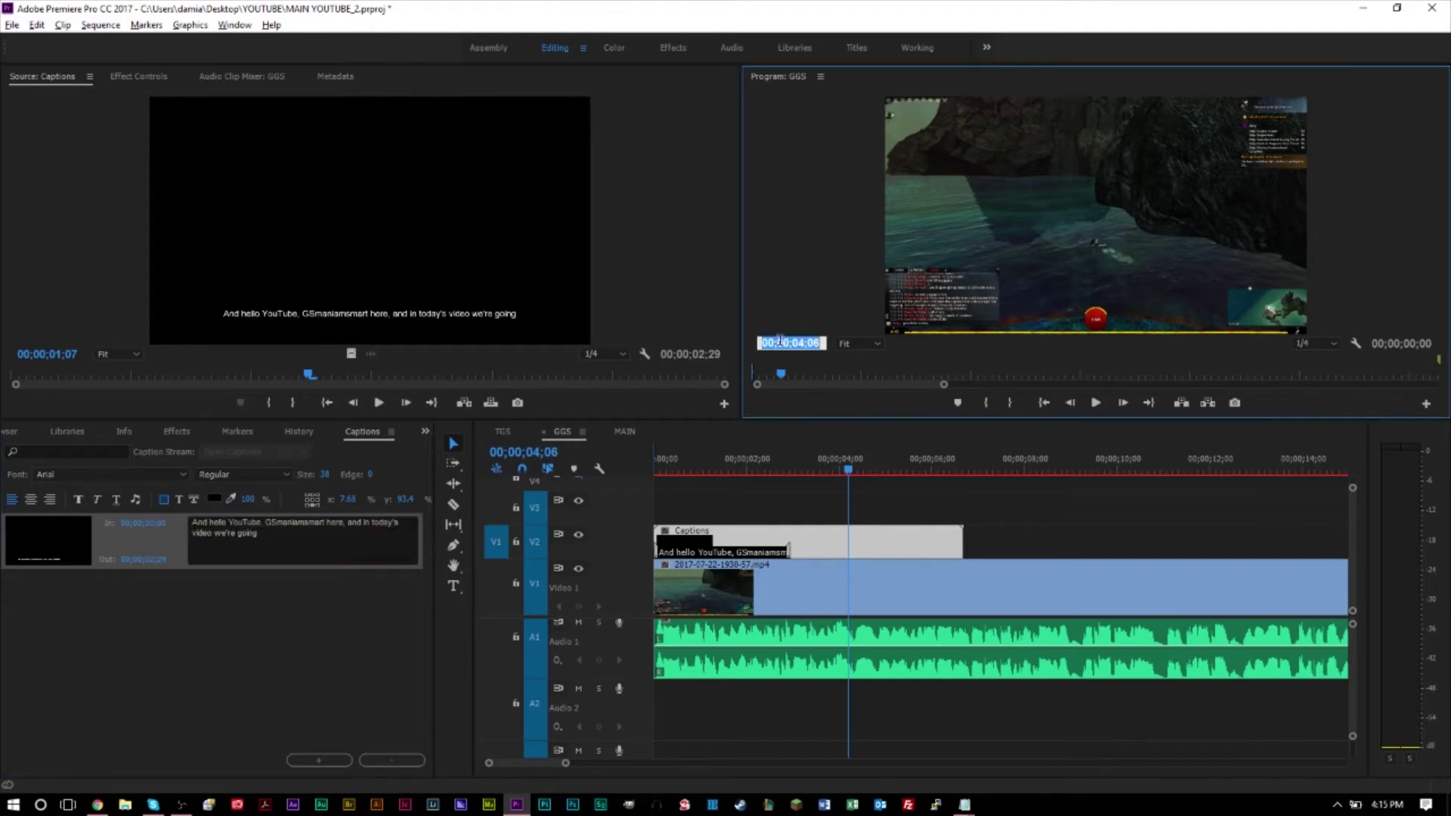
pyautogui.write('0')
pyautogui.press('Return')
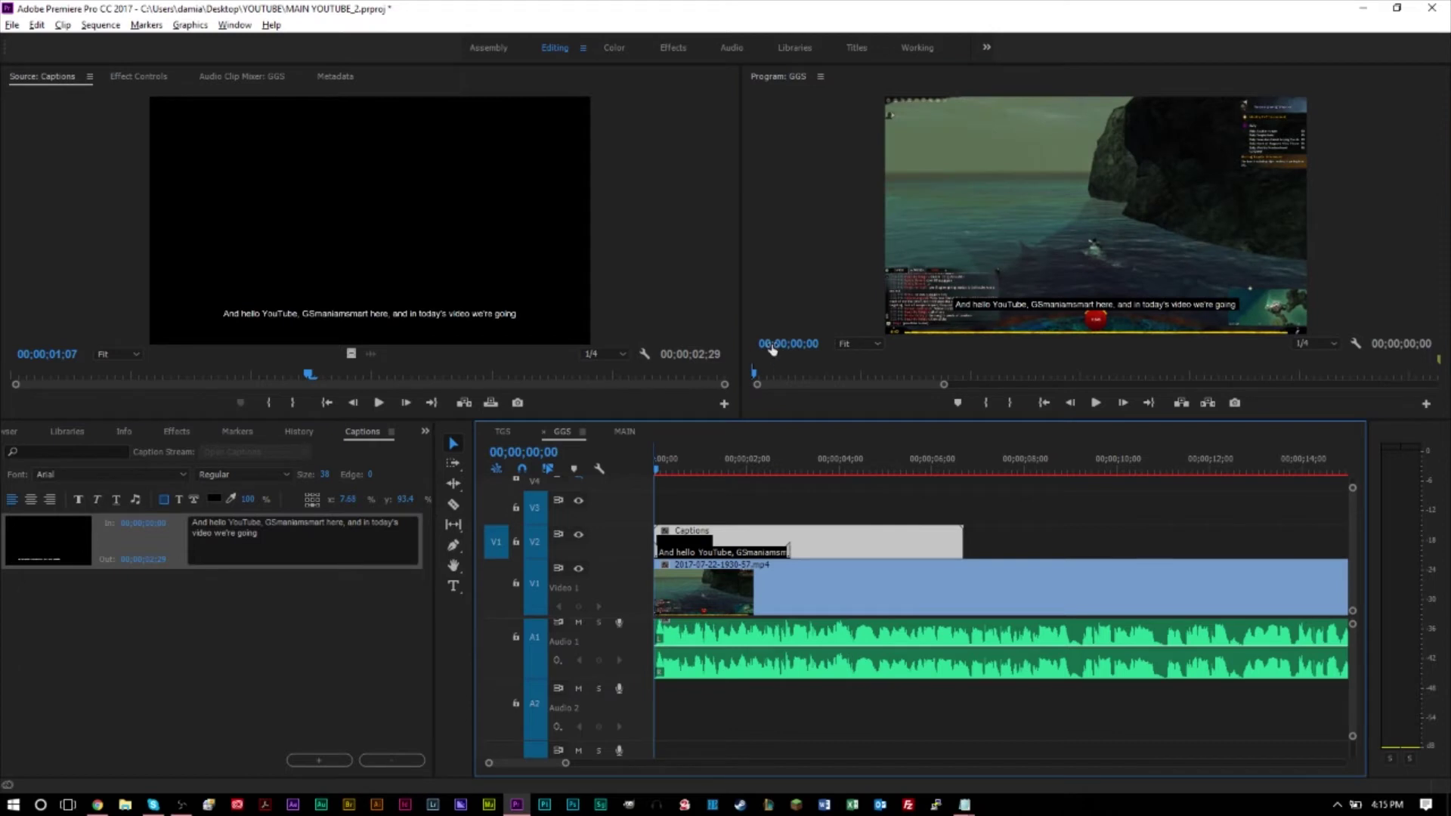
pyautogui.click(768, 342)
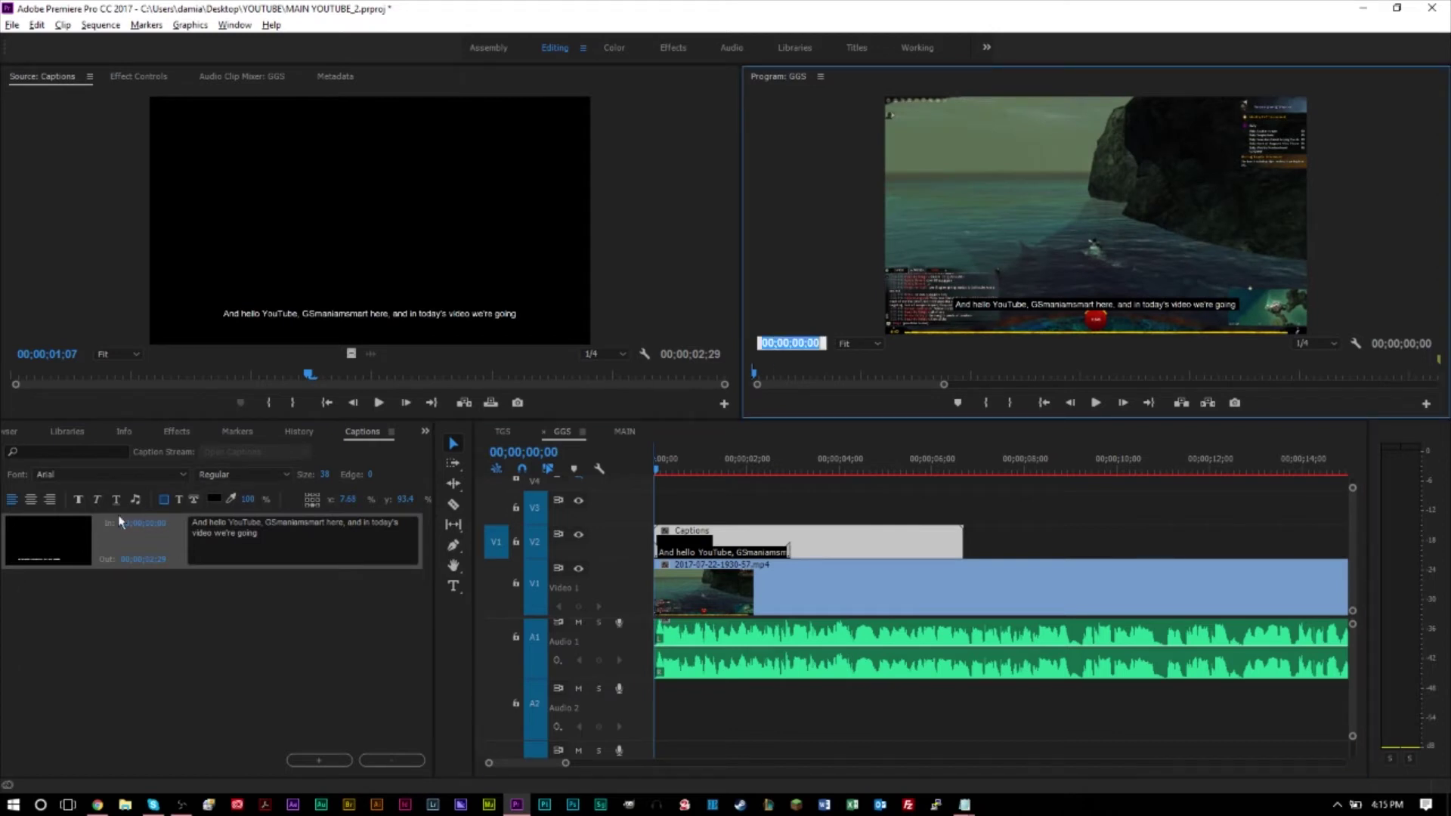
pyautogui.click(148, 522)
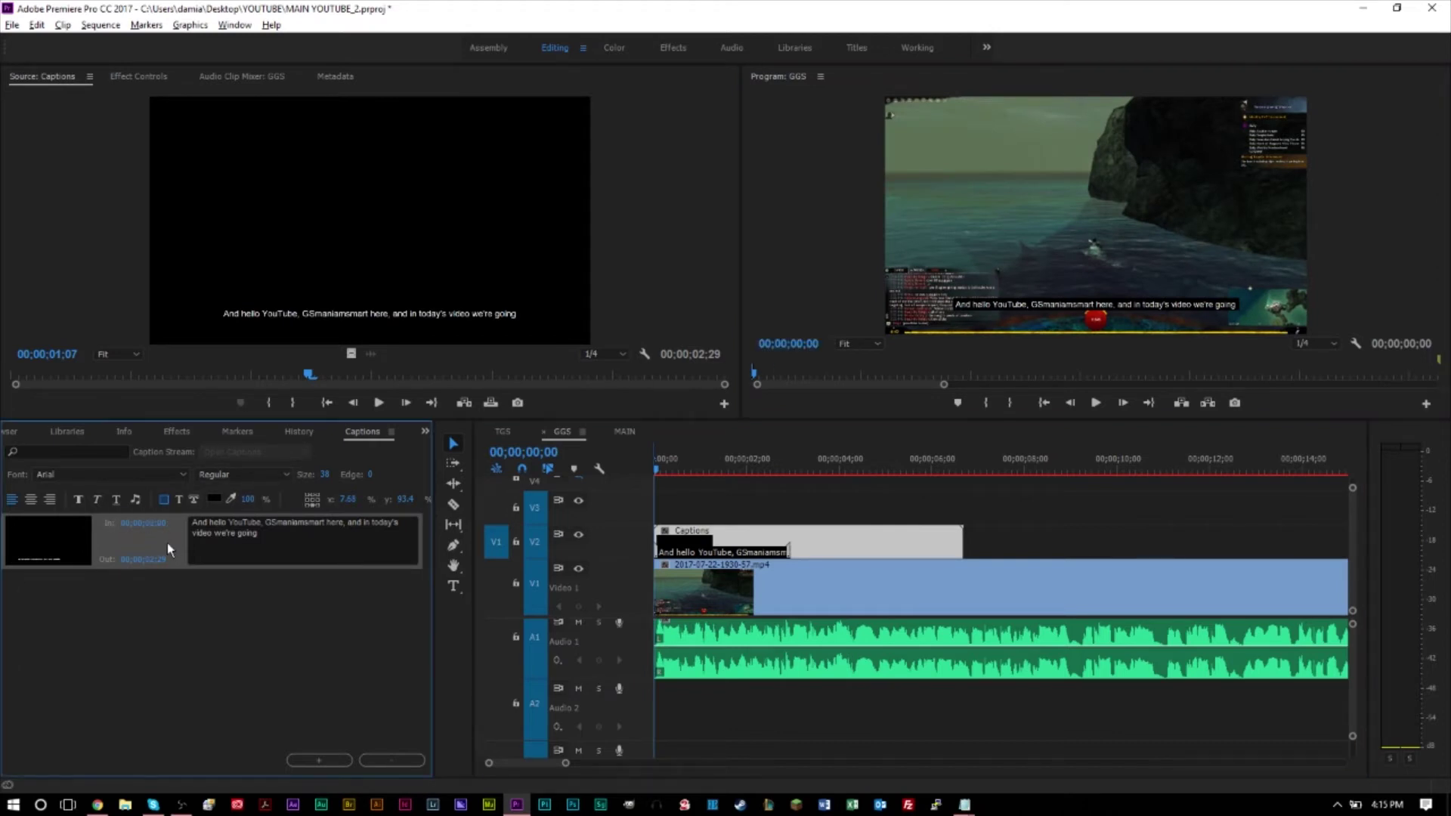
pyautogui.click(733, 513)
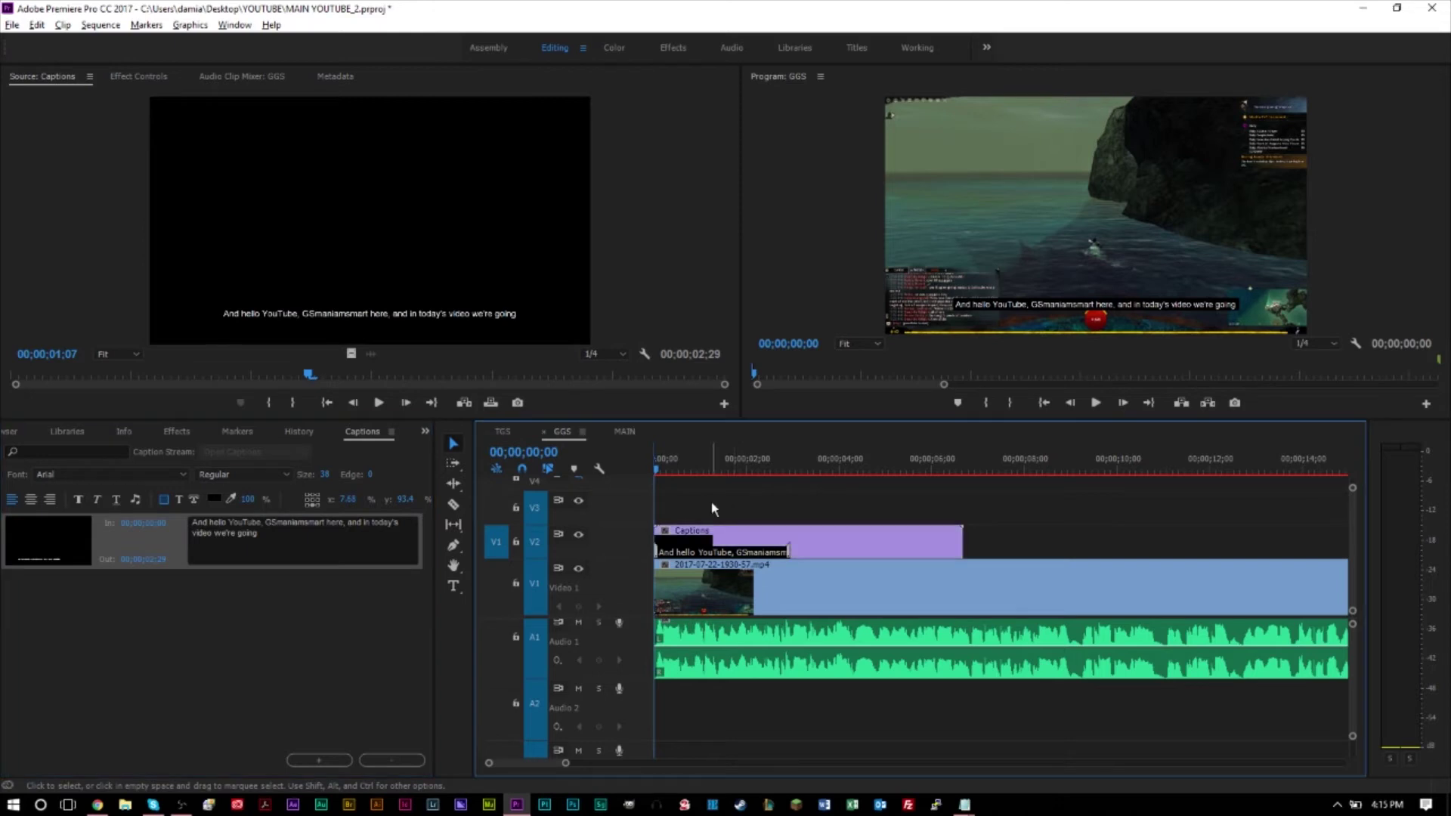
# Time the first phrase by playback and set the first caption's Out to 00;00;02;19.
pyautogui.press('space')
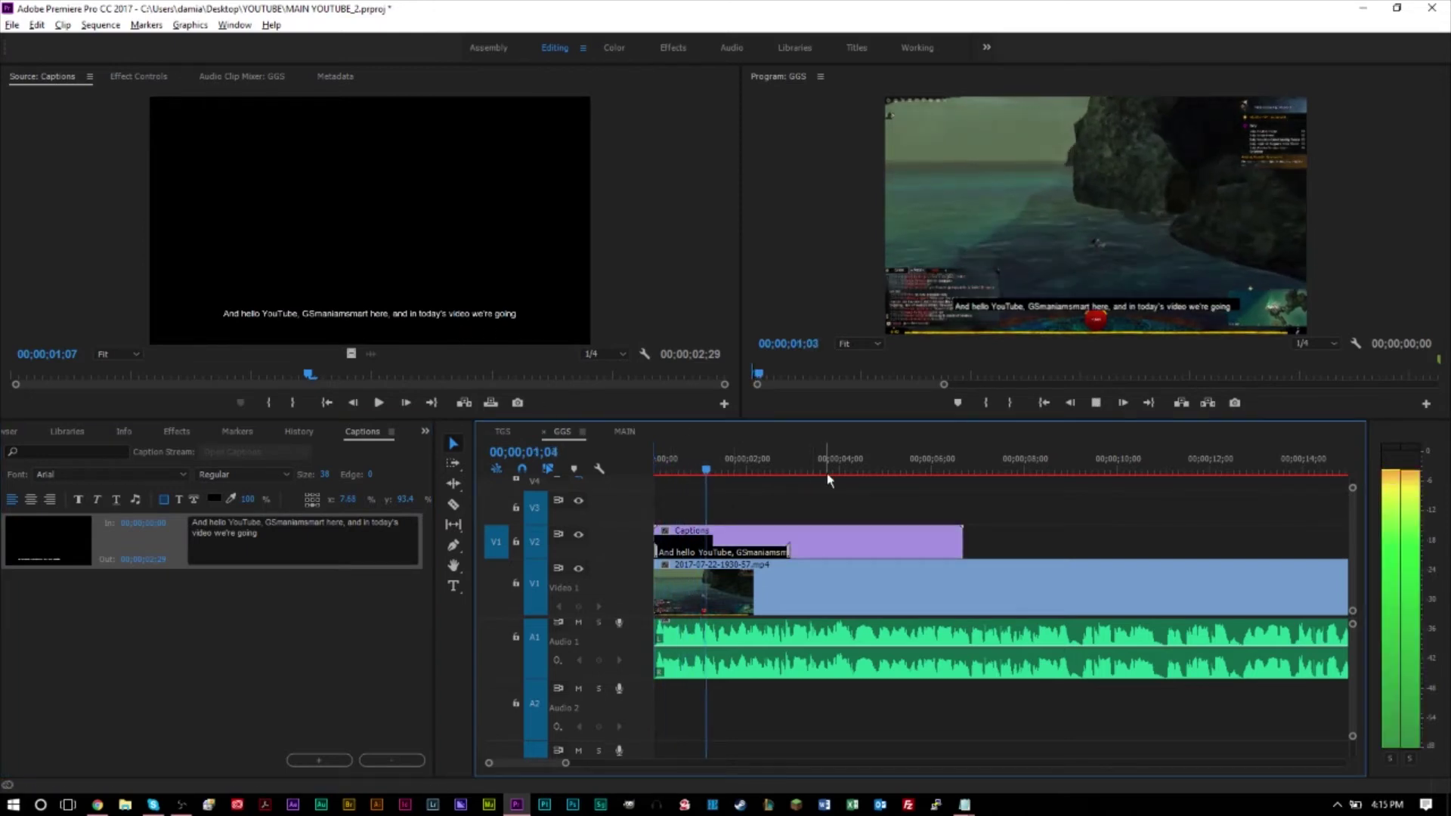
pyautogui.press('space')
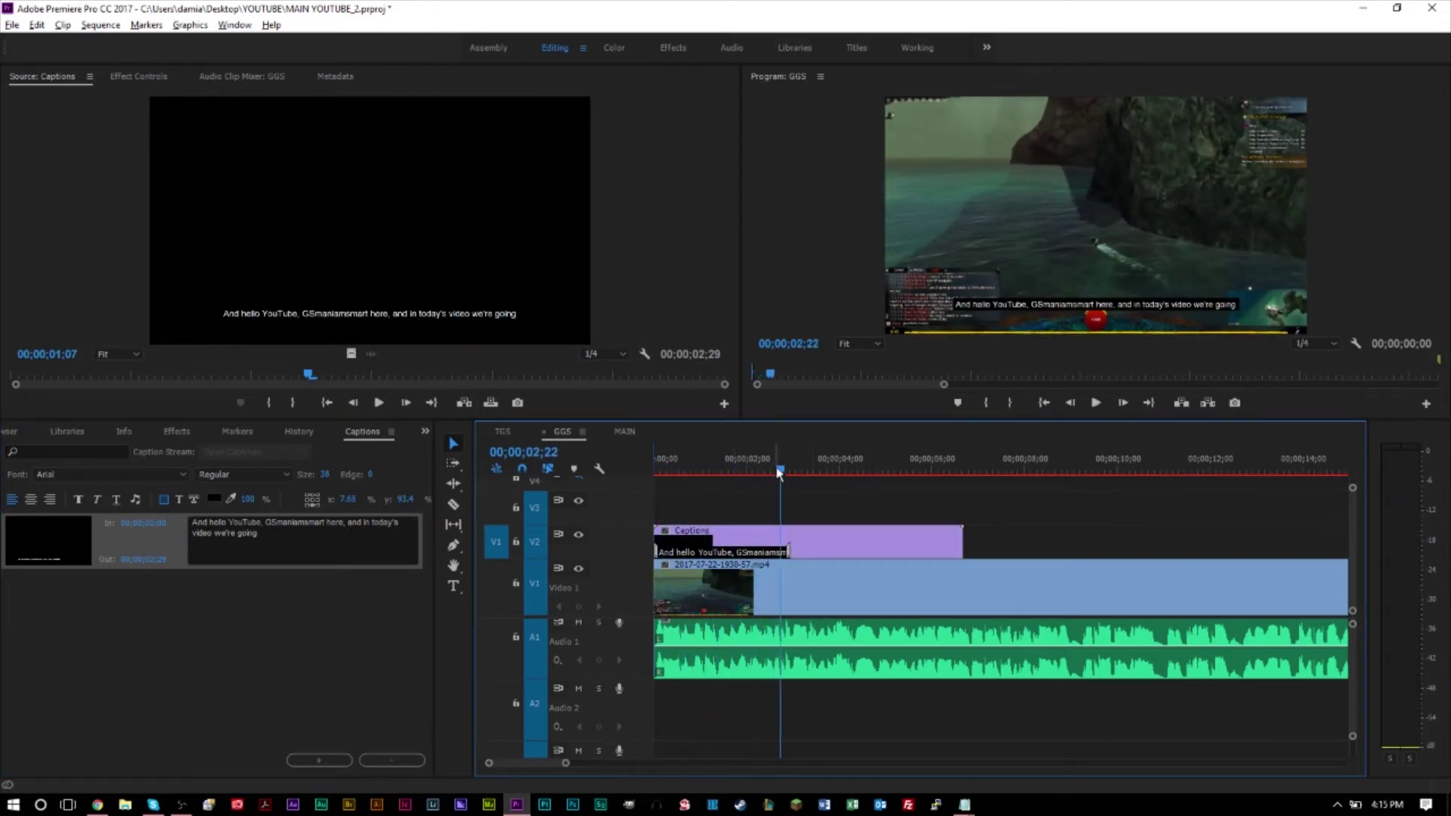
pyautogui.moveTo(778, 473); pyautogui.dragTo(775, 472)
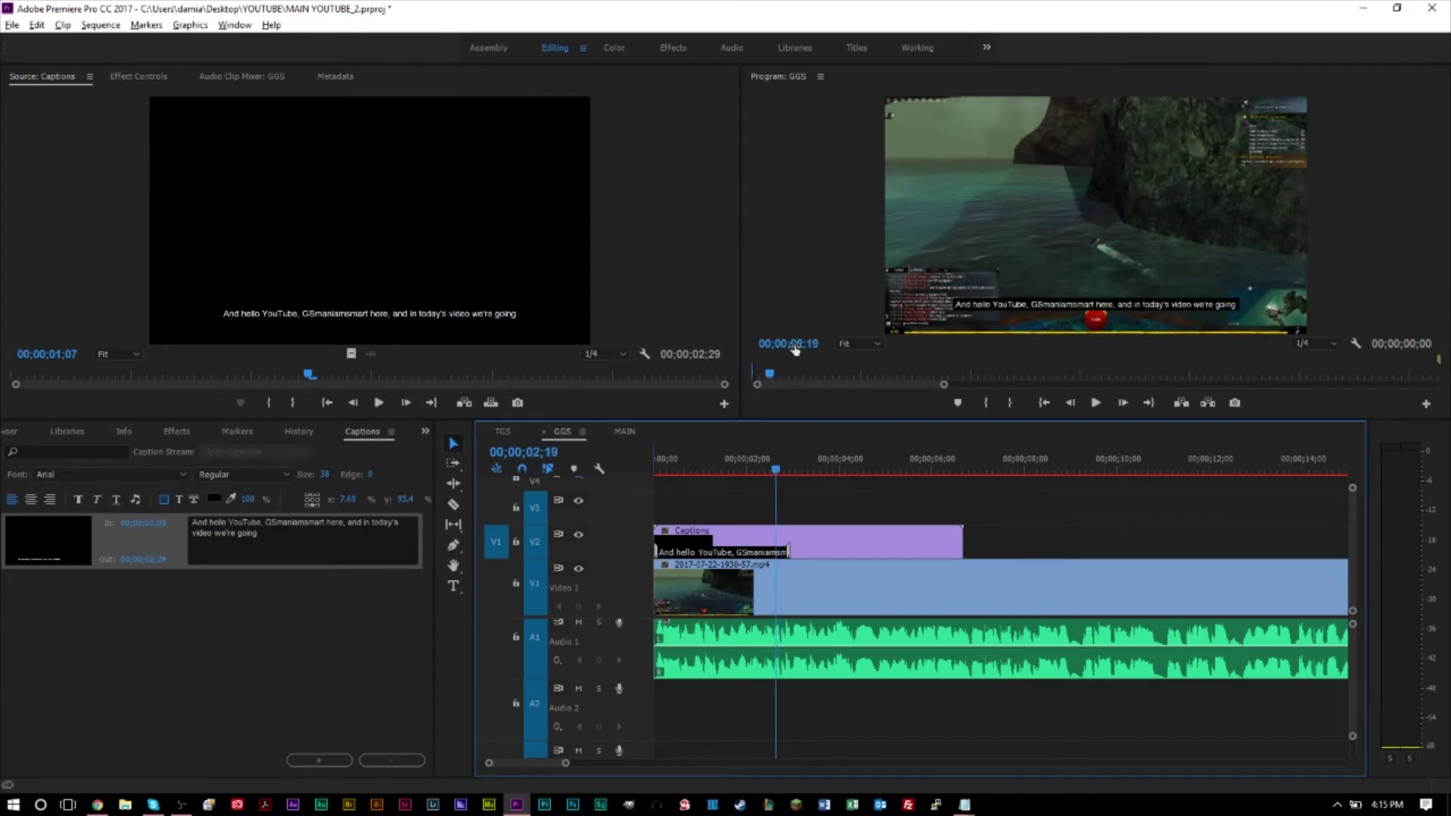
pyautogui.click(791, 342)
pyautogui.hotkey('ctrl', 'c')
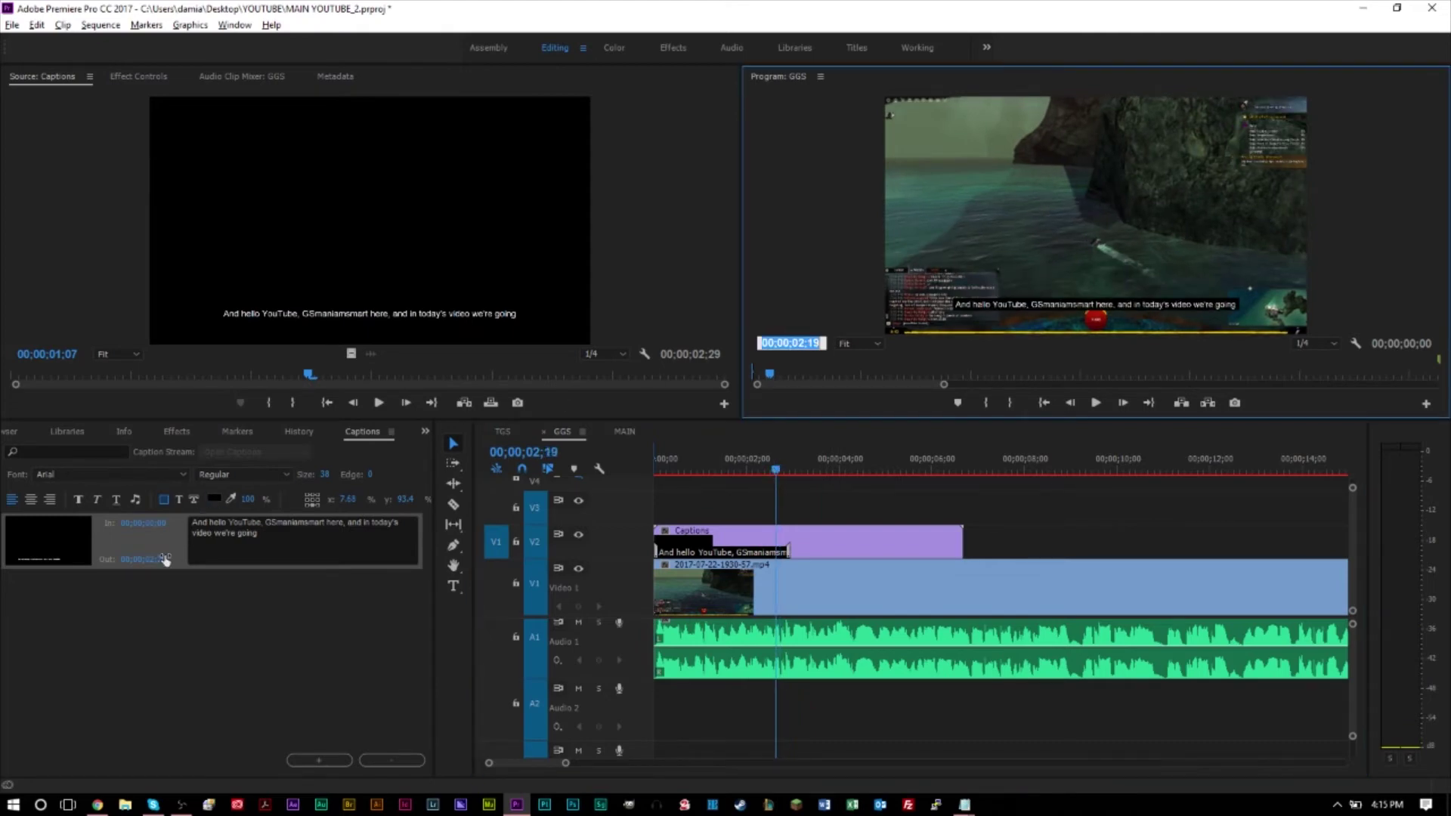
pyautogui.click(149, 559)
pyautogui.hotkey('ctrl', 'v')
pyautogui.press('Return')
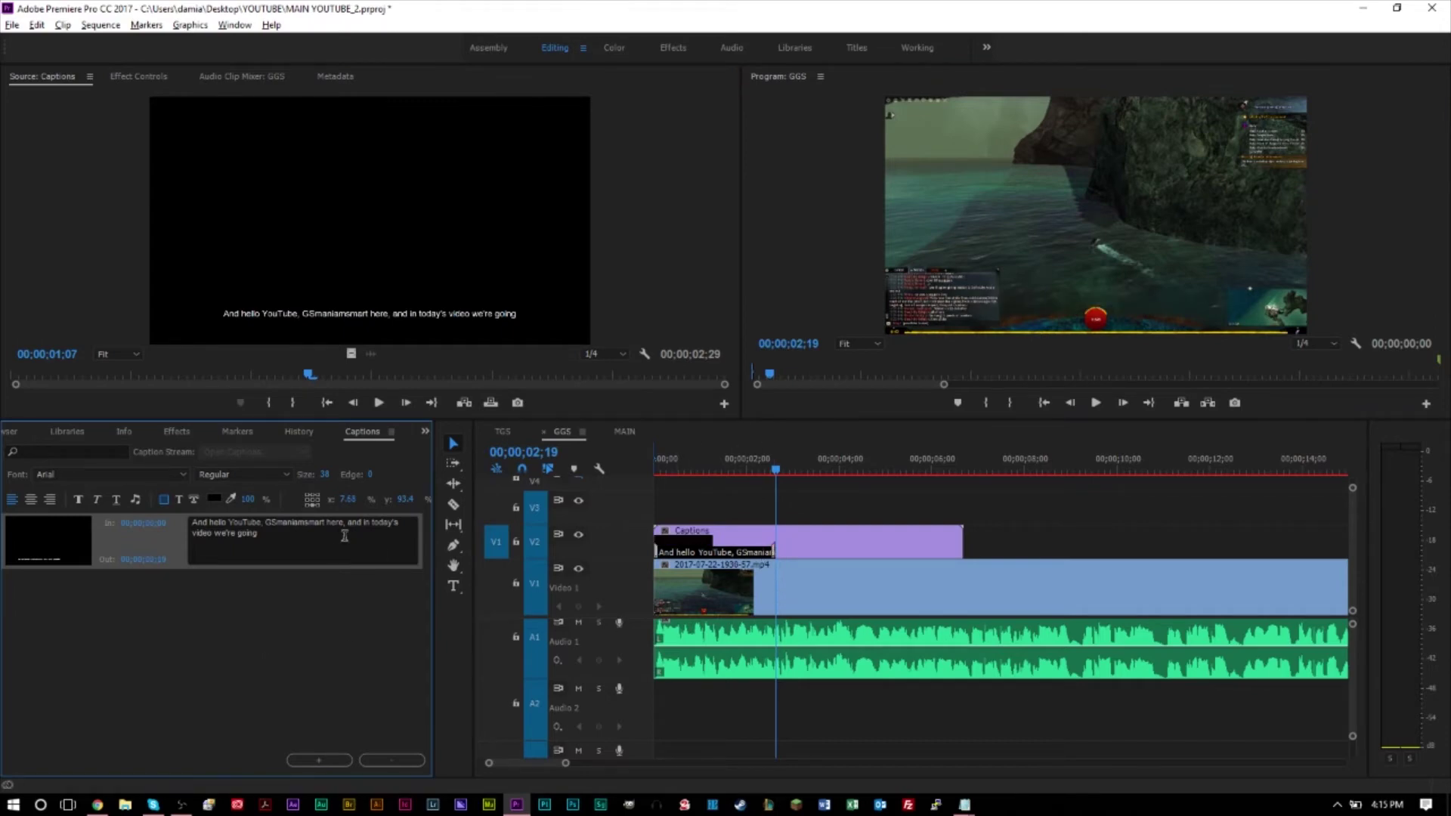
# Add a second caption block running 02;20 to 00;00;03;18.
pyautogui.click(321, 761)
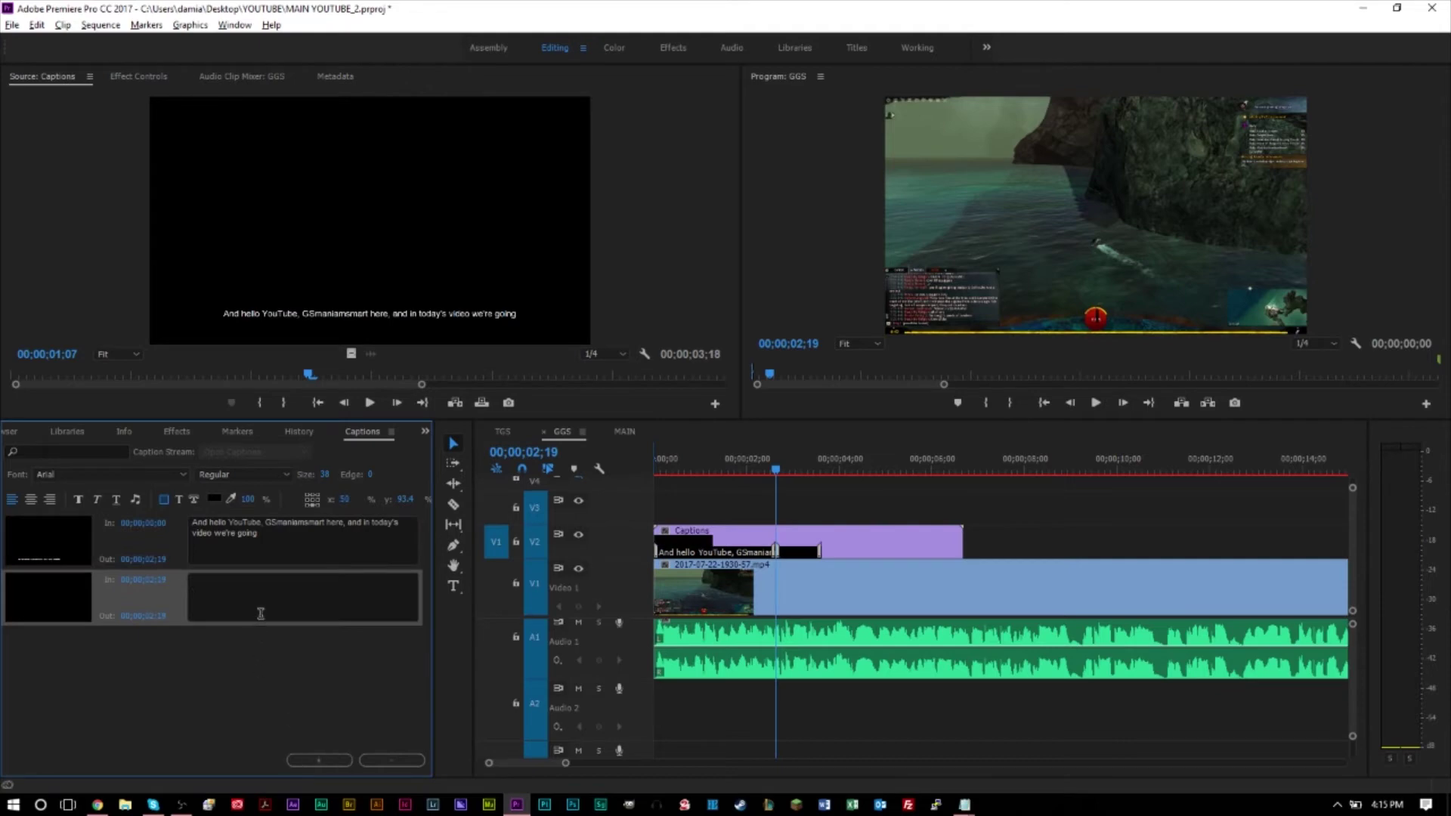
pyautogui.click(792, 343)
pyautogui.moveTo(148, 613); pyautogui.dragTo(148, 559)
pyautogui.click(142, 580)
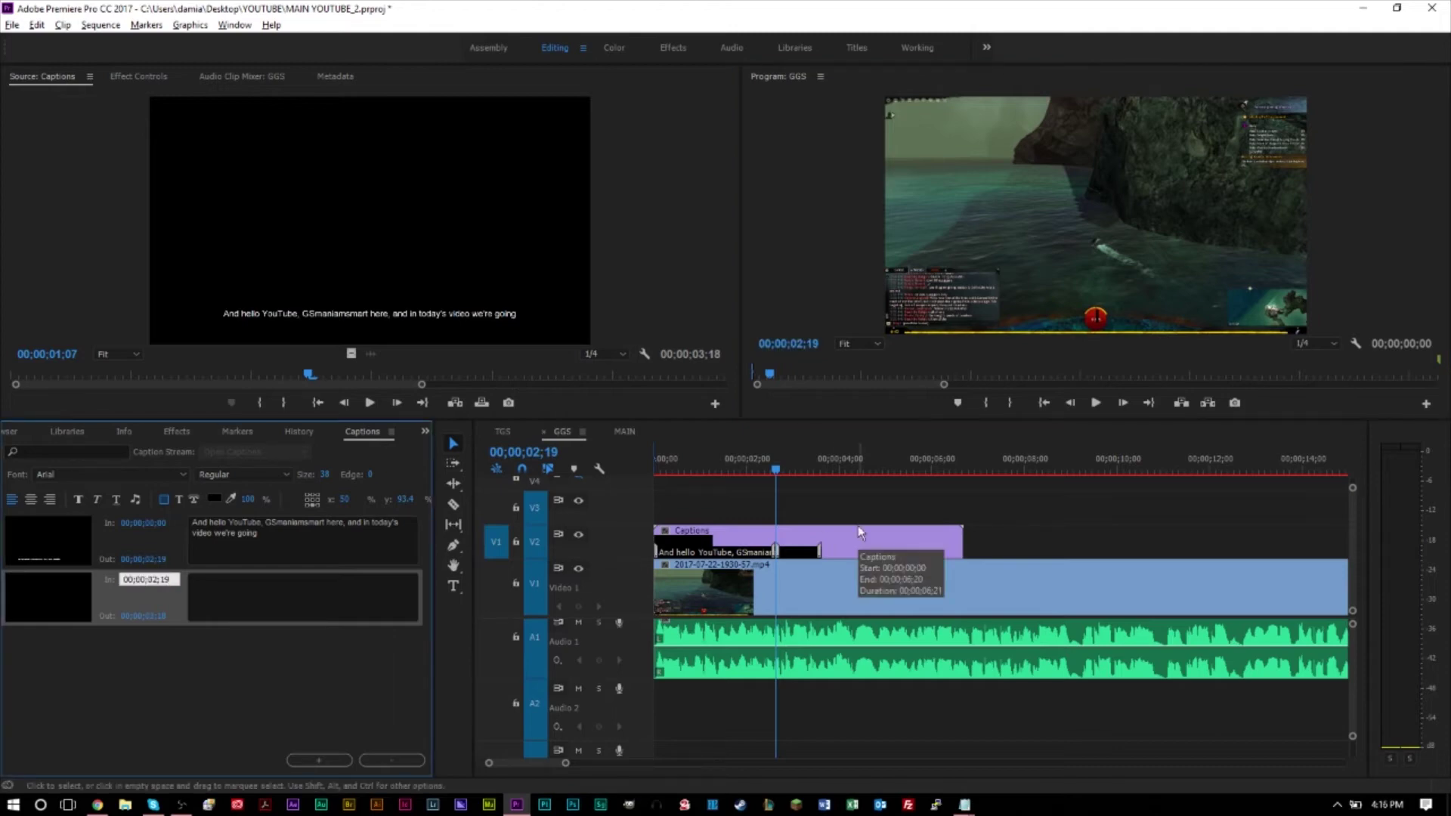
pyautogui.press('Return')
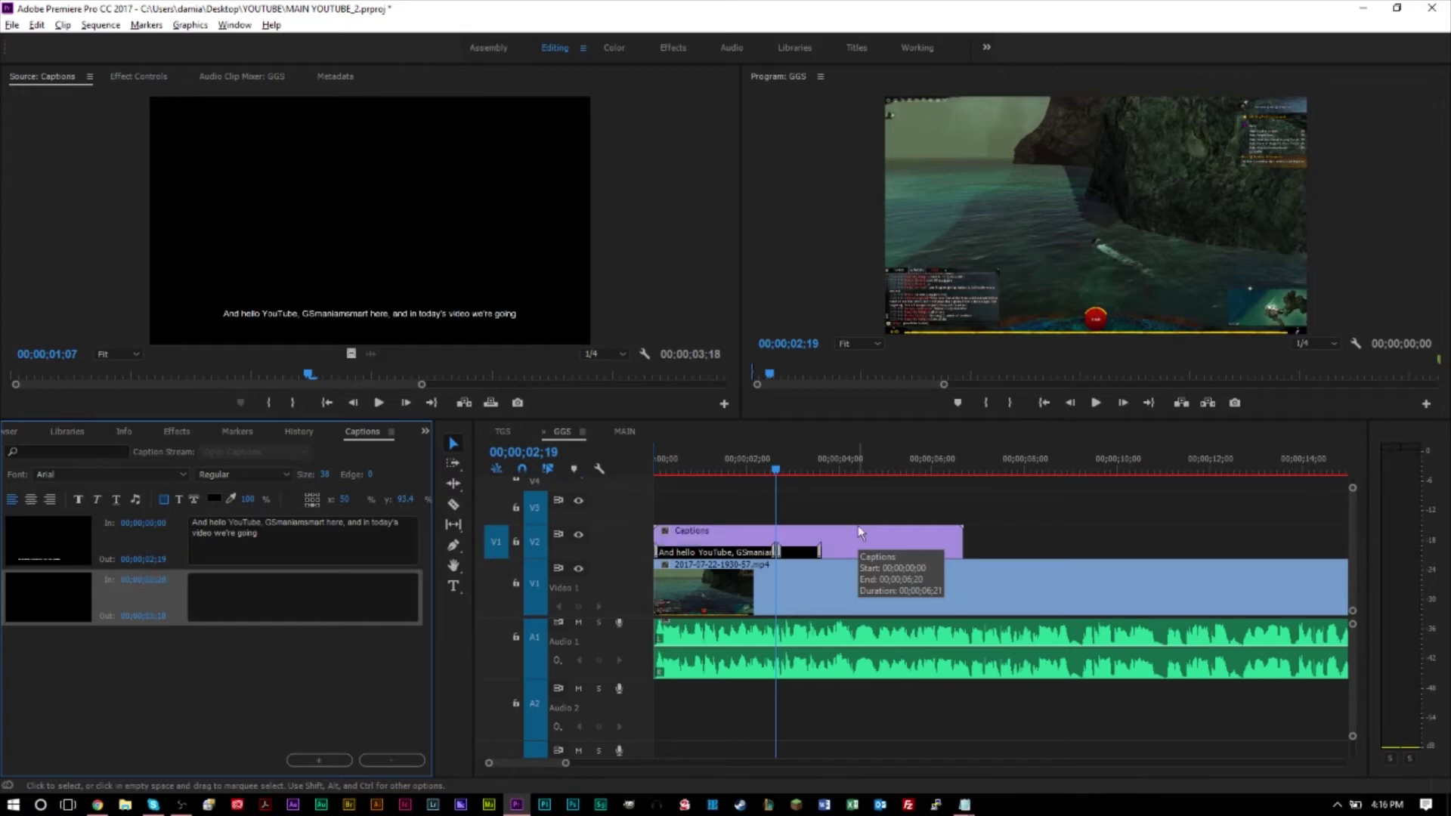
# Paste the next Notepad script phrase into the second caption and play it back.
pyautogui.hotkey('alt', 'Tab')
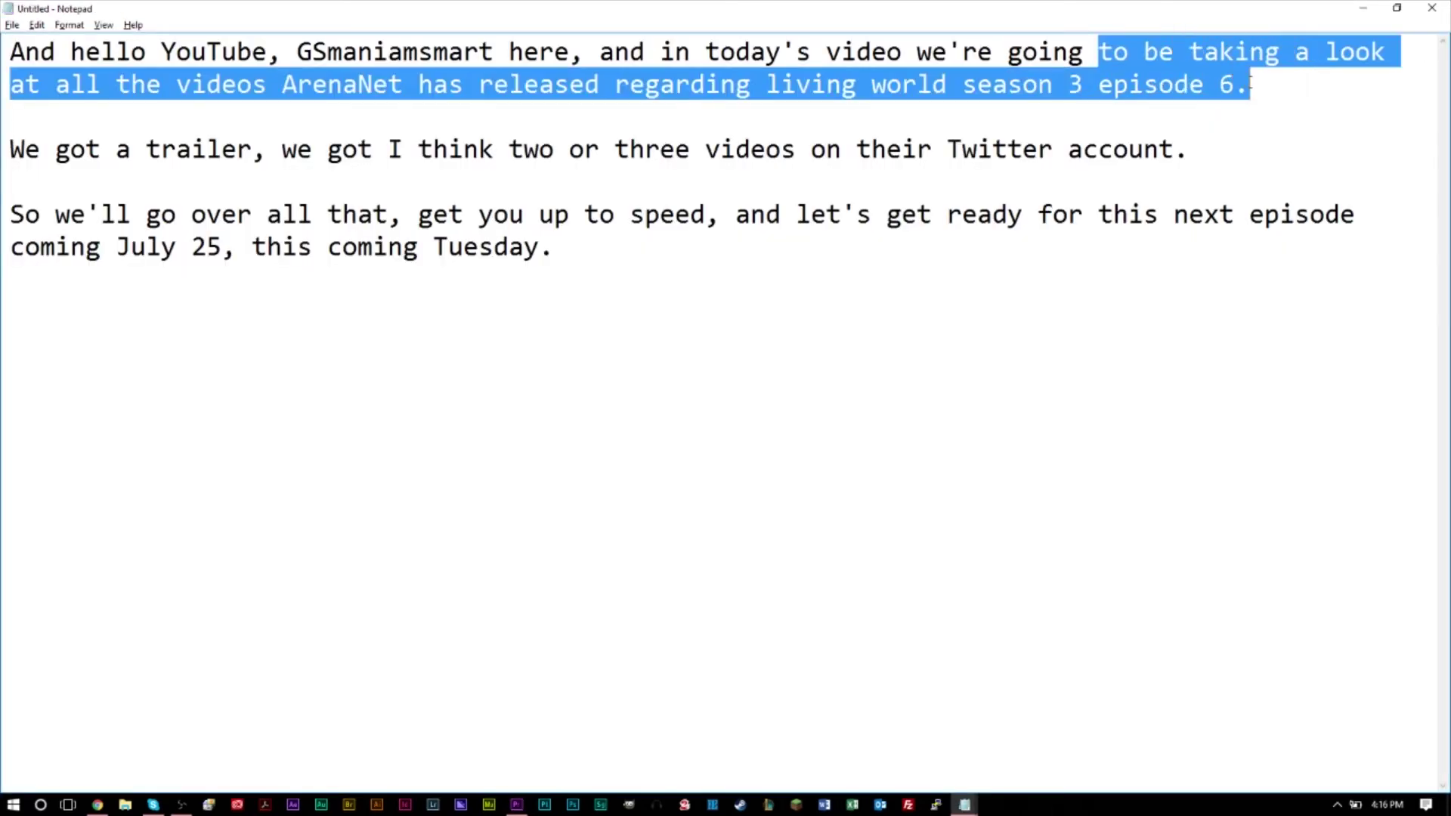
pyautogui.hotkey('ctrl', 'c')
pyautogui.hotkey('alt', 'Tab')
pyautogui.click(340, 606)
pyautogui.hotkey('ctrl', 'v')
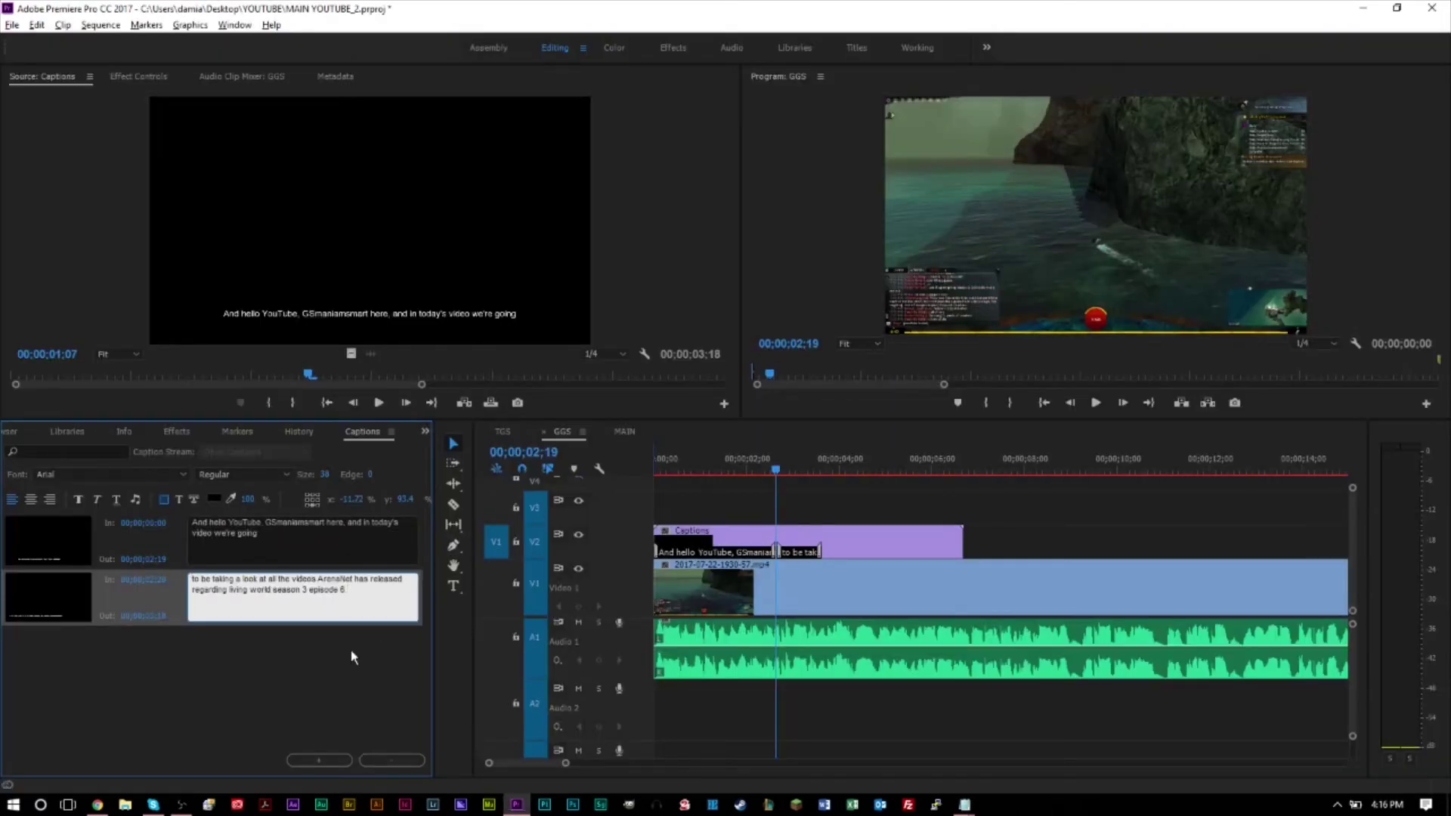
pyautogui.press('Escape')
pyautogui.press('space')
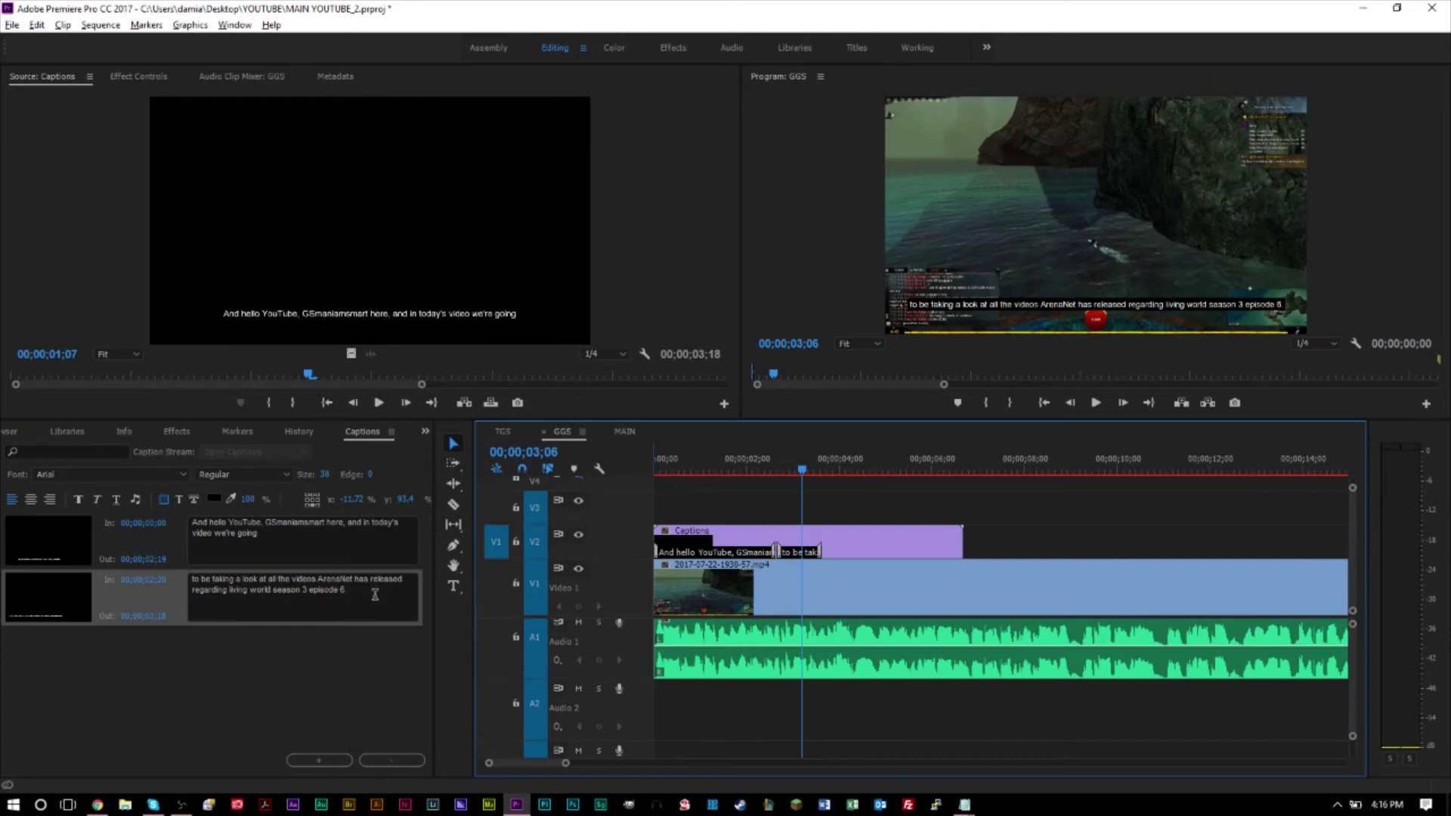
# Trim 'living world season 3 episode 6' from the second caption and add a third caption.
pyautogui.moveTo(374, 594); pyautogui.dragTo(228, 590)
pyautogui.press('BackSpace')
pyautogui.press('Escape')
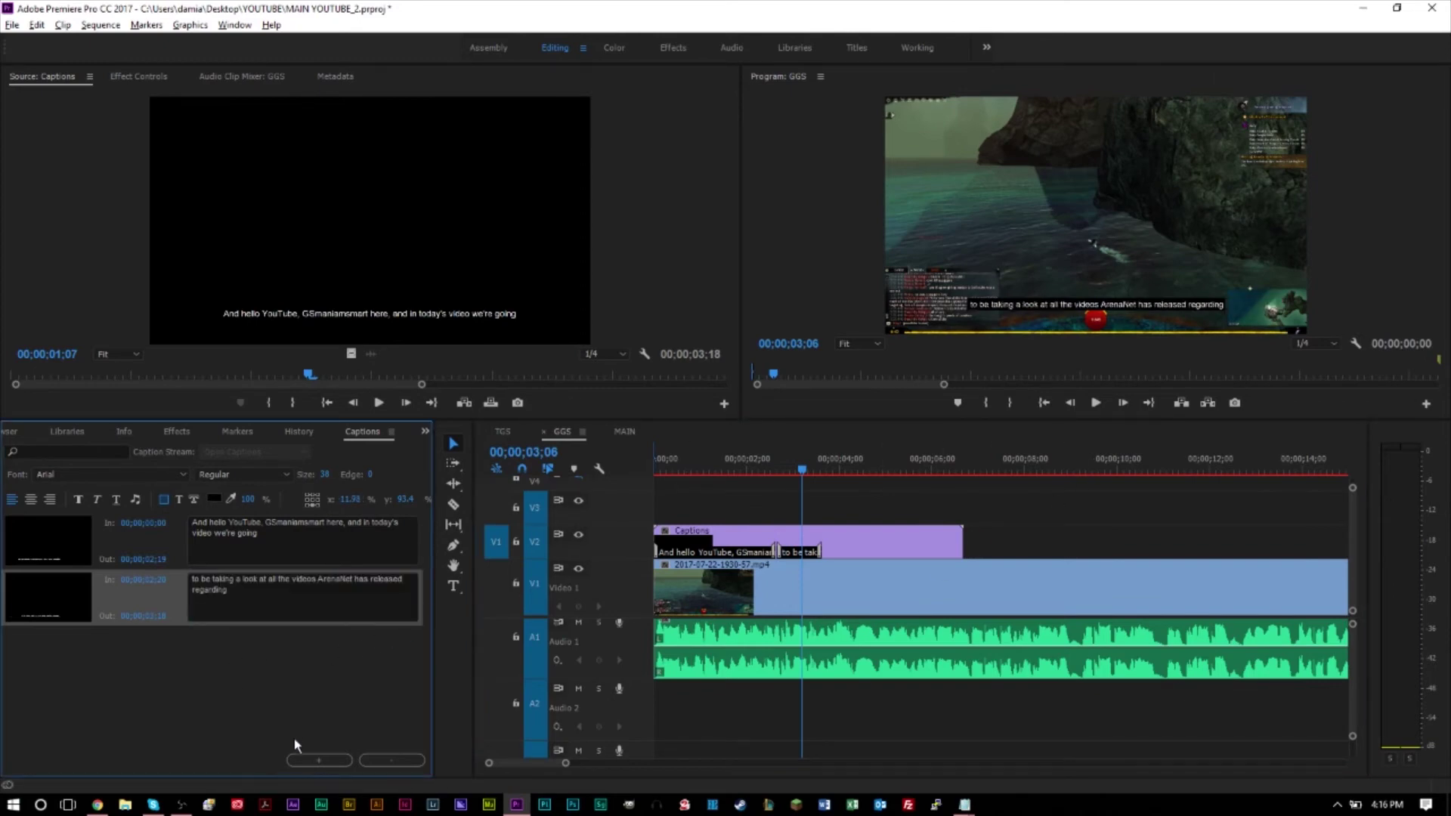
pyautogui.click(304, 759)
pyautogui.click(326, 665)
# Paste 'living world season 3 episode 6.' into the third caption and preview playback to 00;00;05;27.
pyautogui.hotkey('ctrl', 'v')
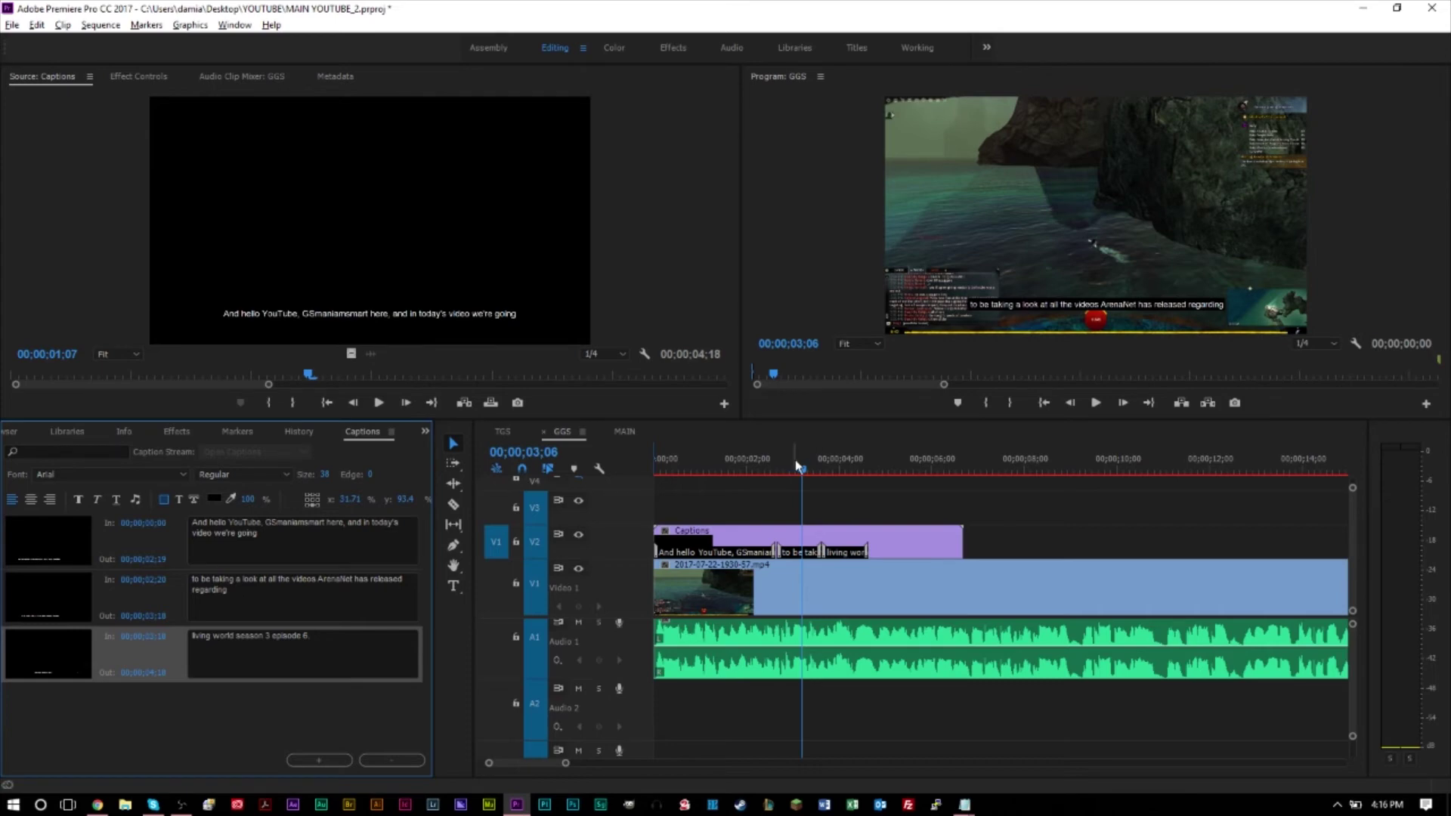
pyautogui.press('space')
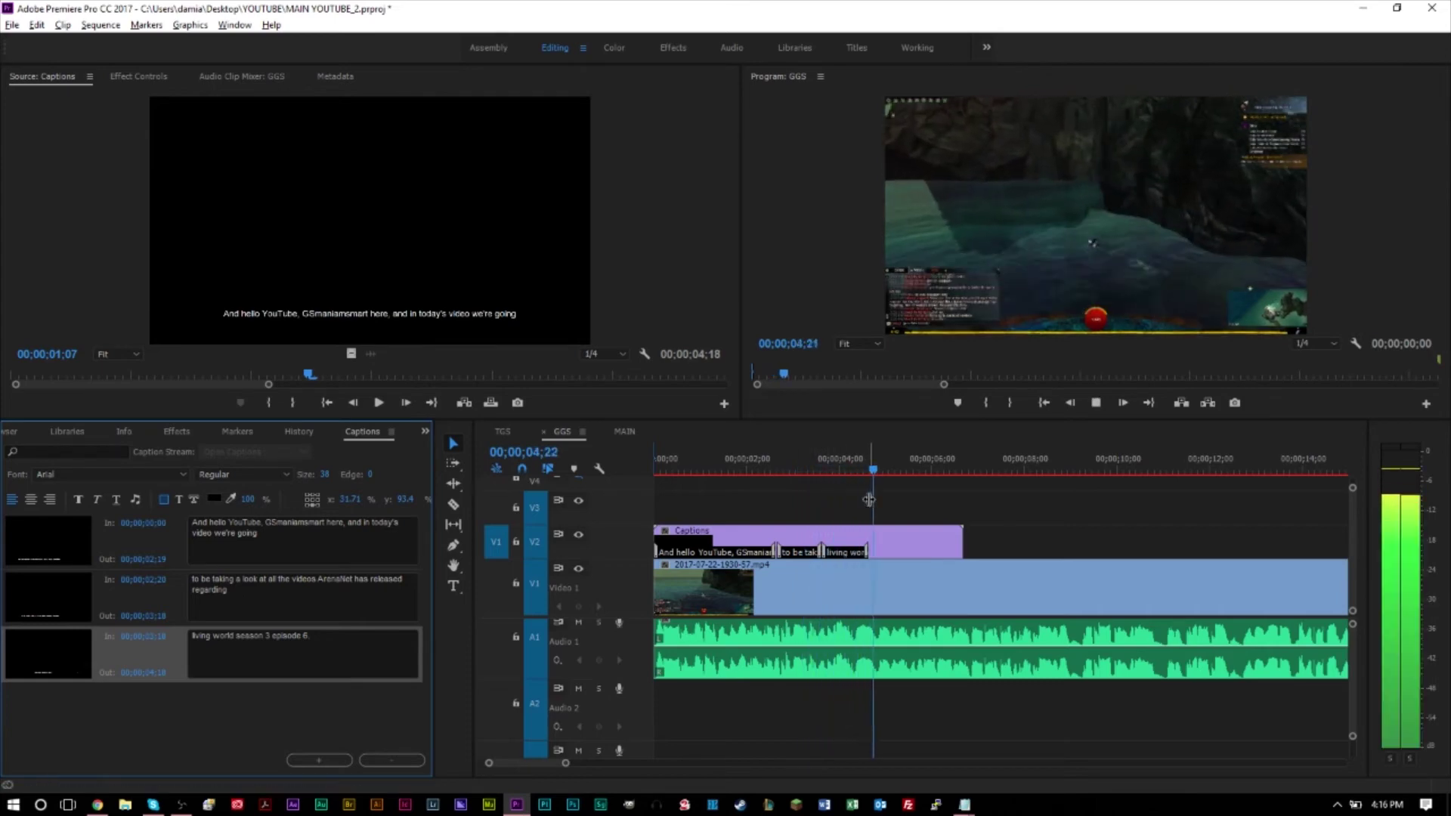
pyautogui.press('space')
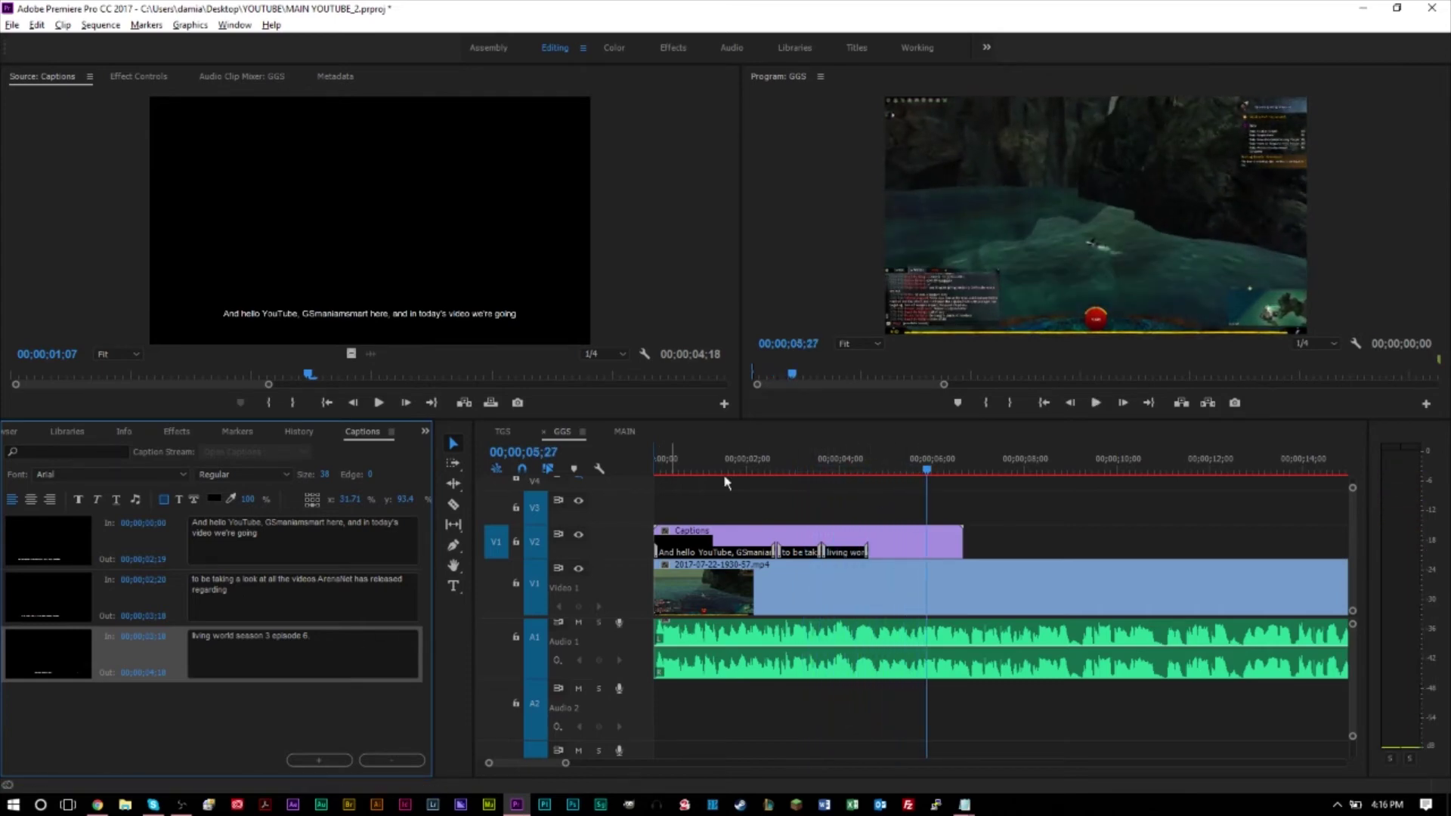
# Set the third caption's start time to 00;00;05;28 from the playhead timecode.
pyautogui.click(788, 343)
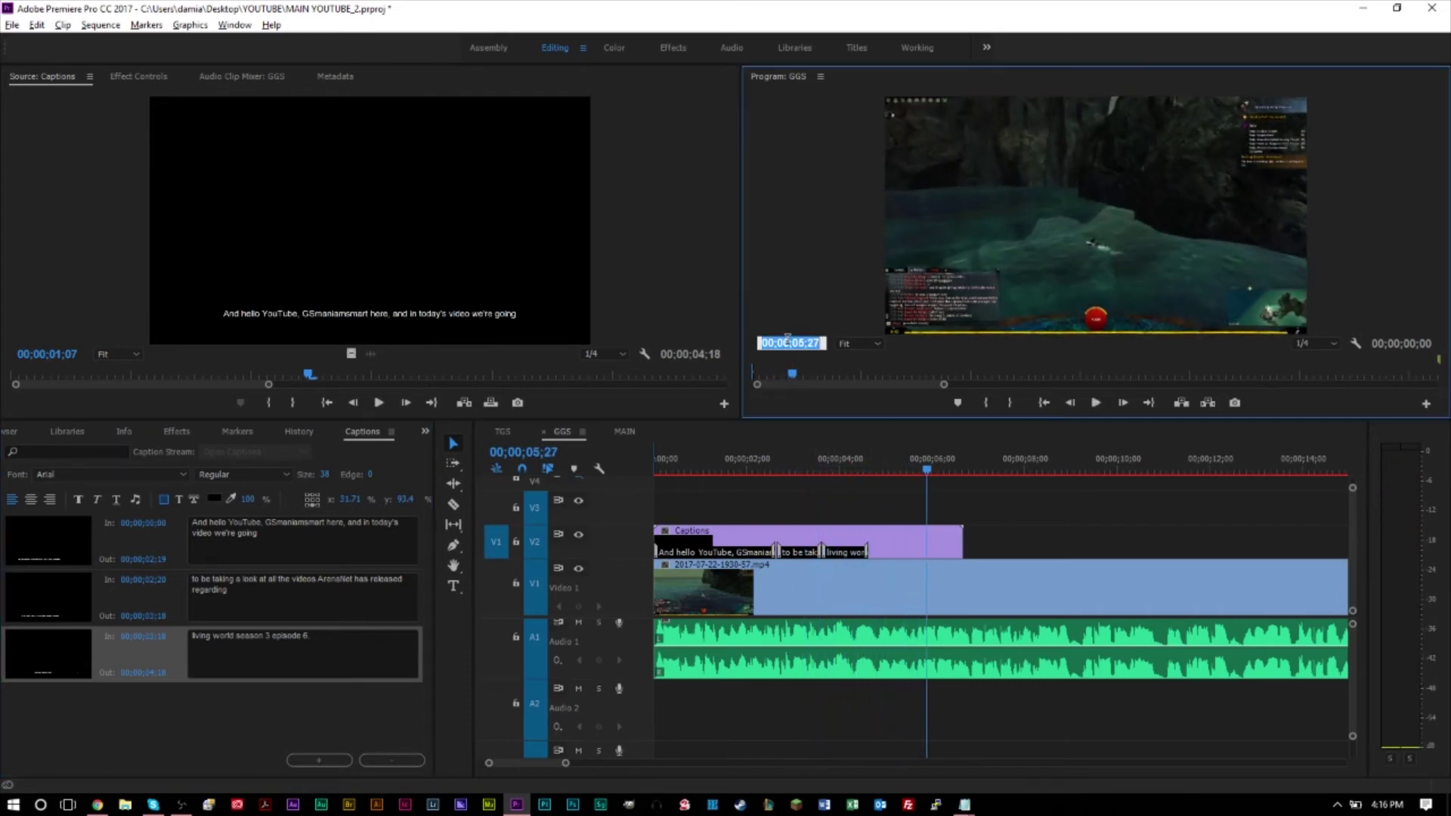
pyautogui.click(144, 615)
pyautogui.click(142, 635)
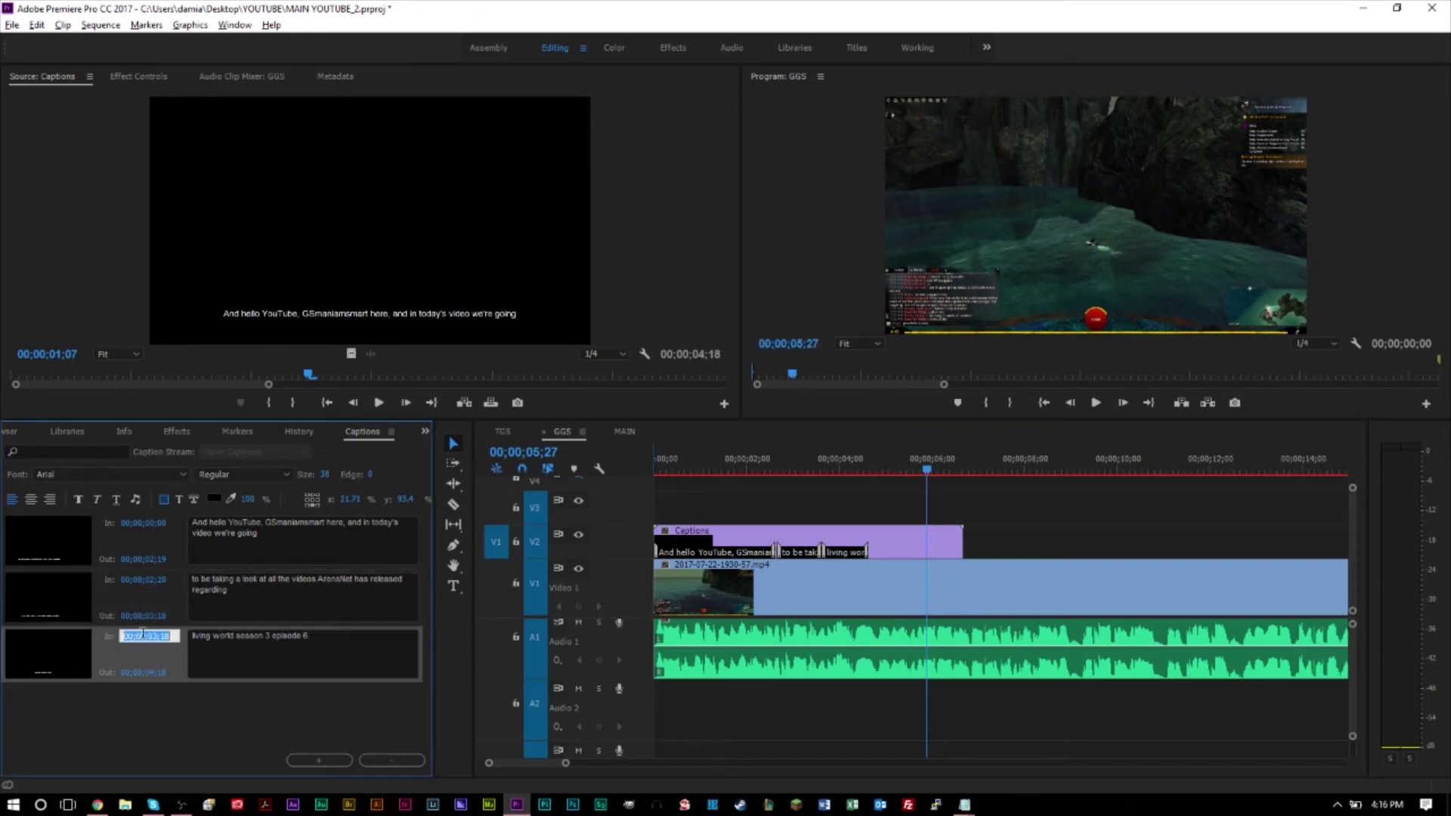
pyautogui.hotkey('ctrl', 'v')
pyautogui.press('BackSpace')
pyautogui.press('BackSpace')
pyautogui.write('28')
pyautogui.press('Return')
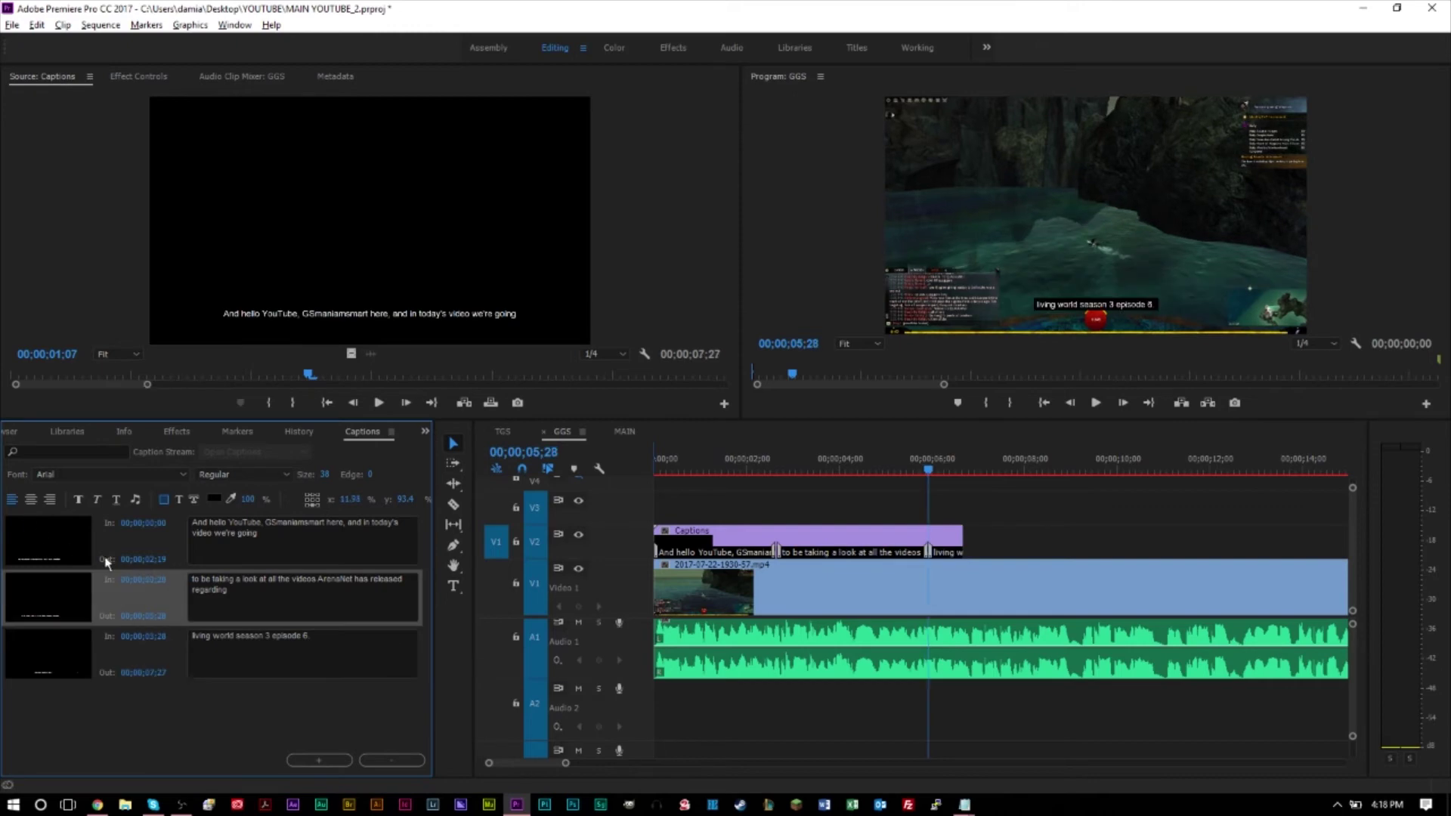
# Select the Captions clip and rewind the playhead to the sequence start.
pyautogui.click(804, 556)
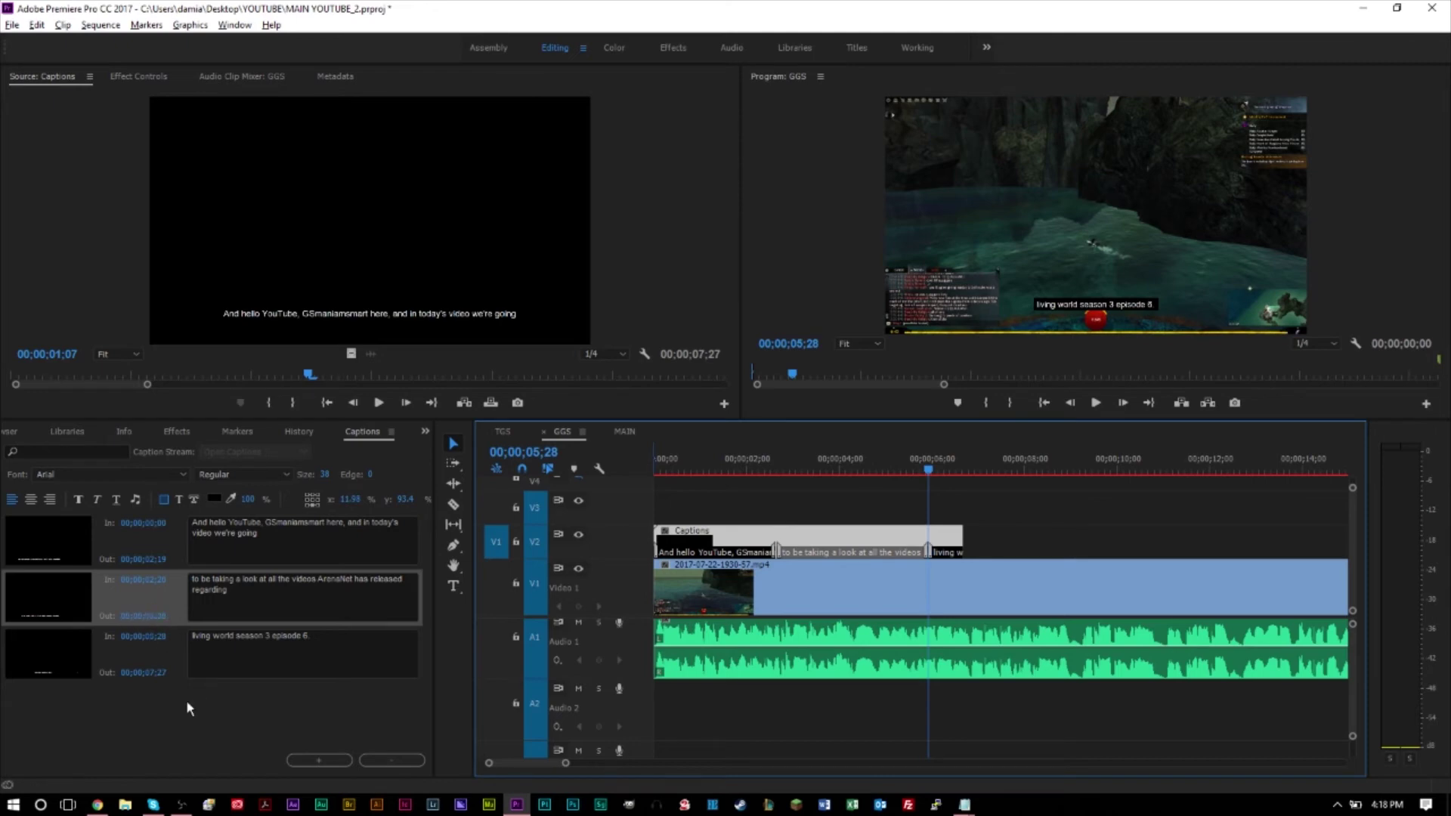
pyautogui.click(192, 726)
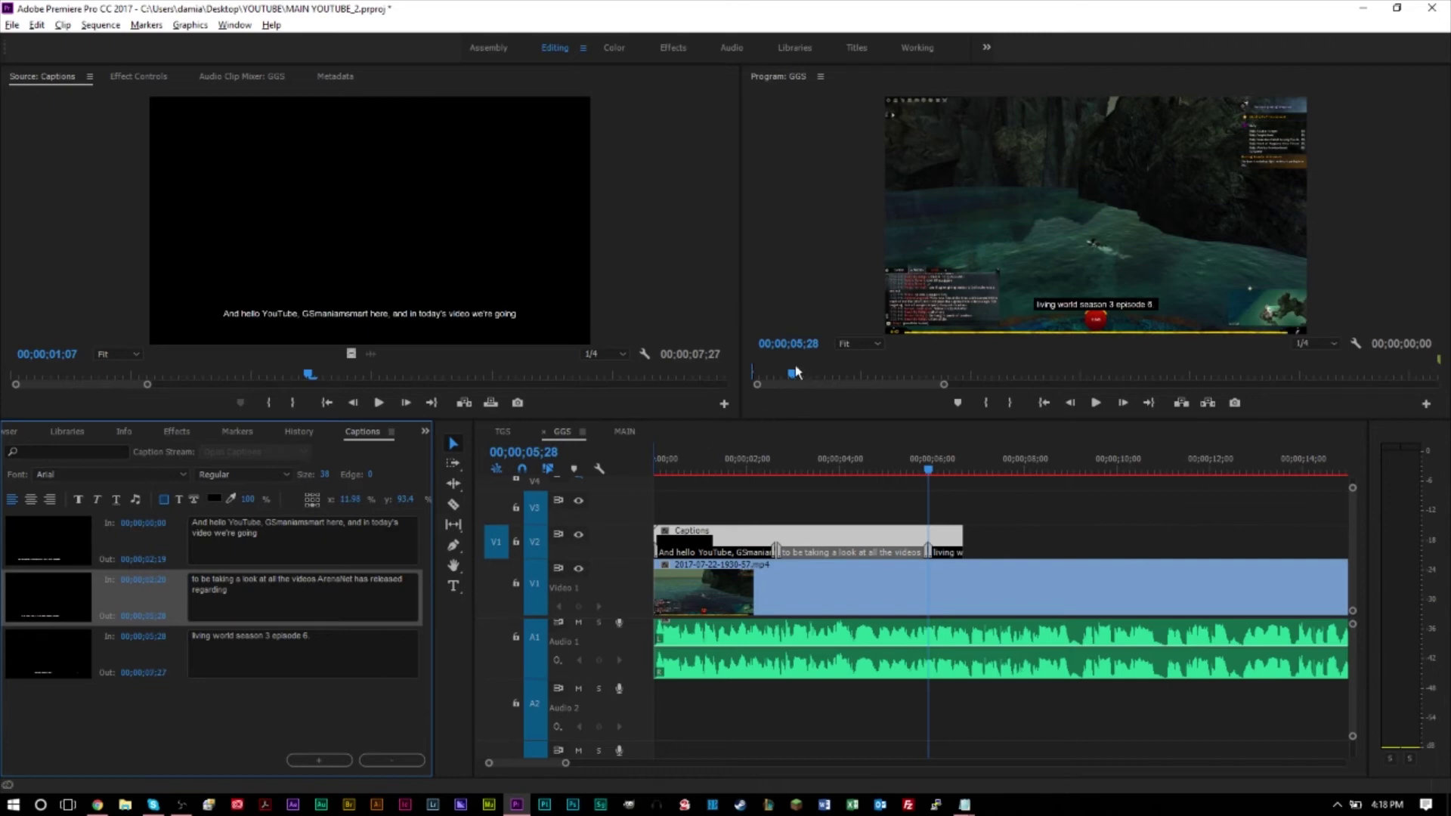
pyautogui.click(793, 344)
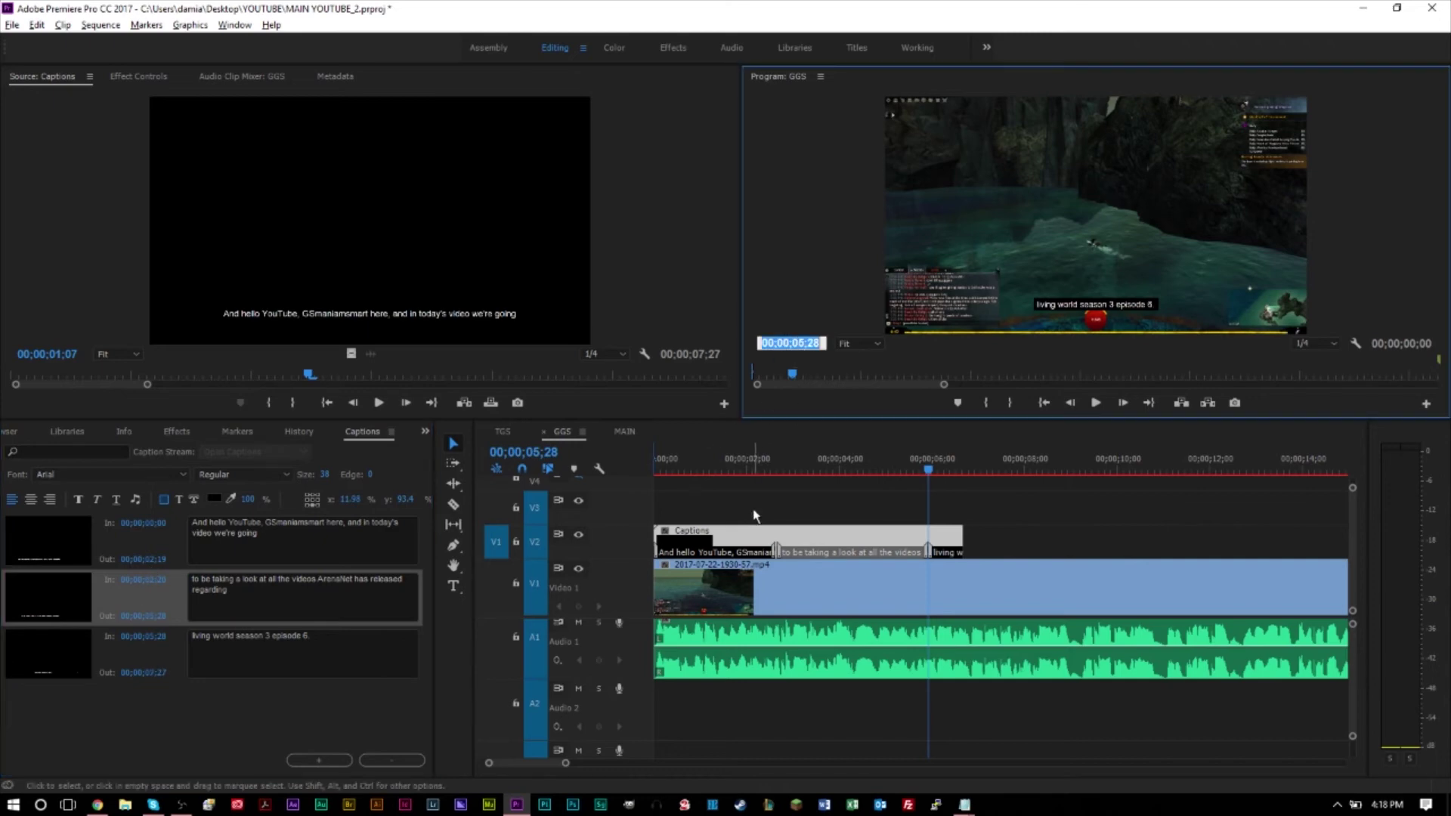
pyautogui.click(753, 529)
pyautogui.moveTo(665, 463); pyautogui.dragTo(628, 470)
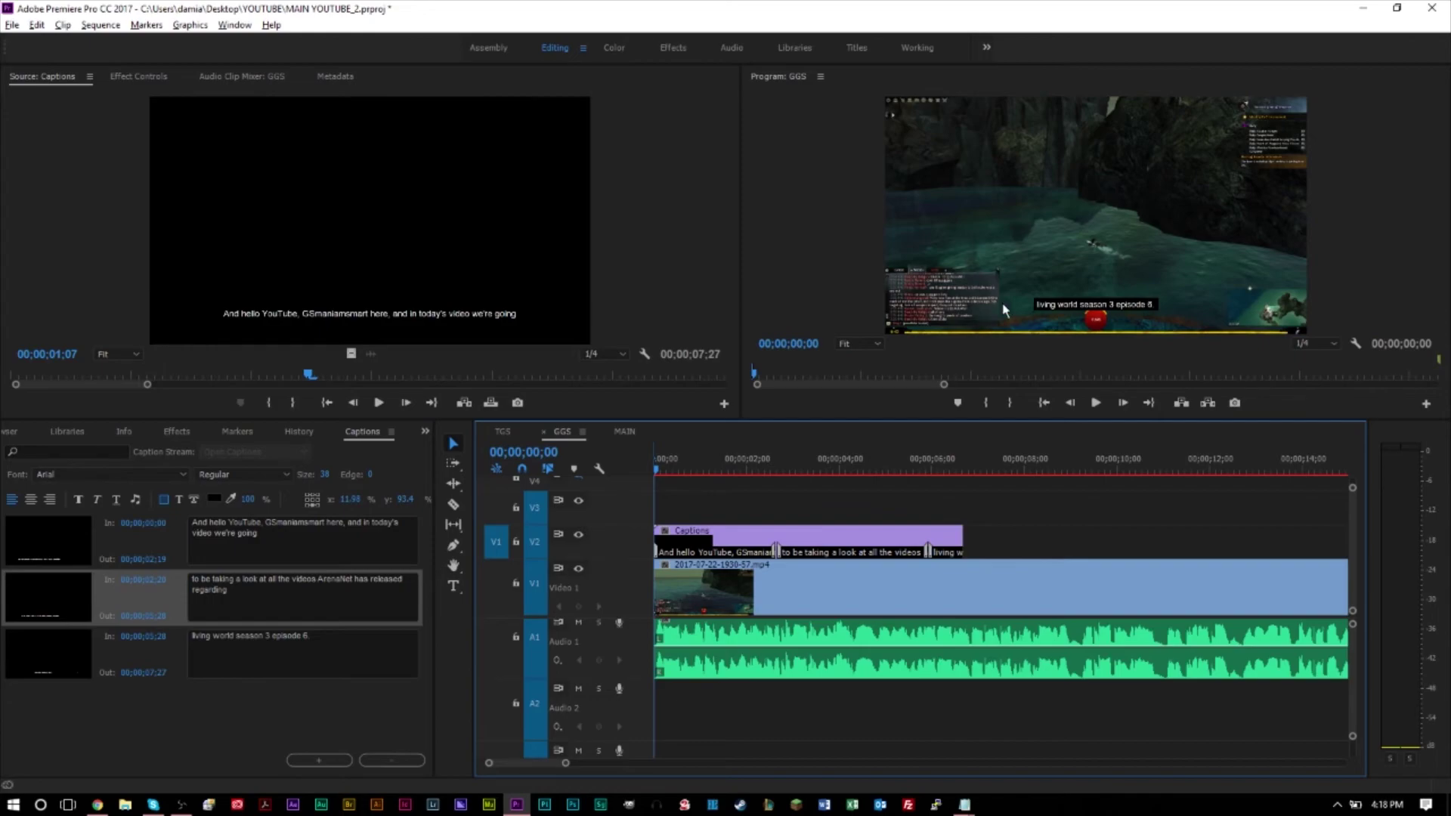
# Preview the sequence full screen to see where the captions end.
pyautogui.press('space')
pyautogui.hotkey('ctrl', '`')
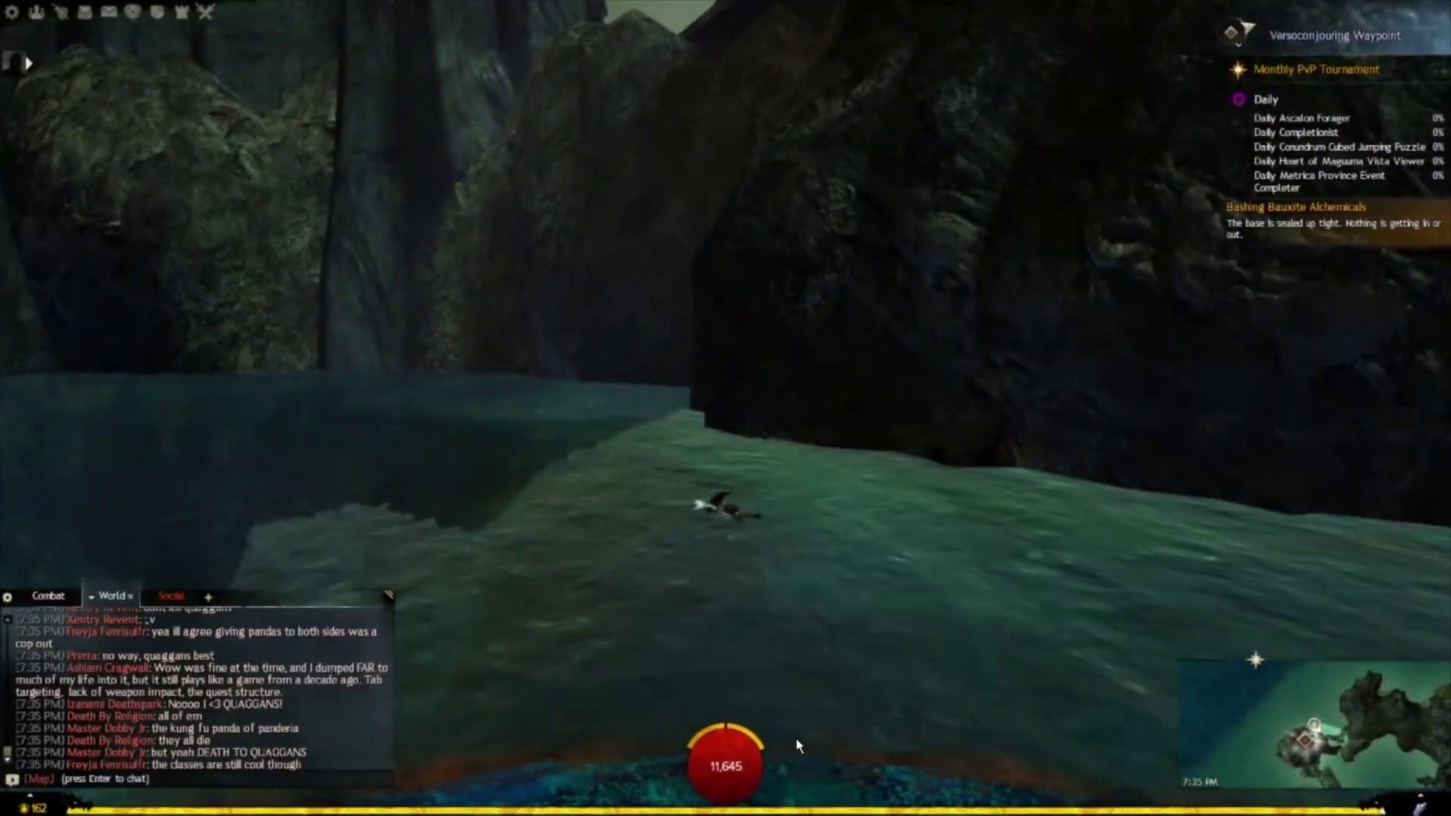
pyautogui.press('Escape')
# Extend the Captions clip's end to about 9 seconds and replay to check.
pyautogui.moveTo(960, 533); pyautogui.dragTo(1100, 533)
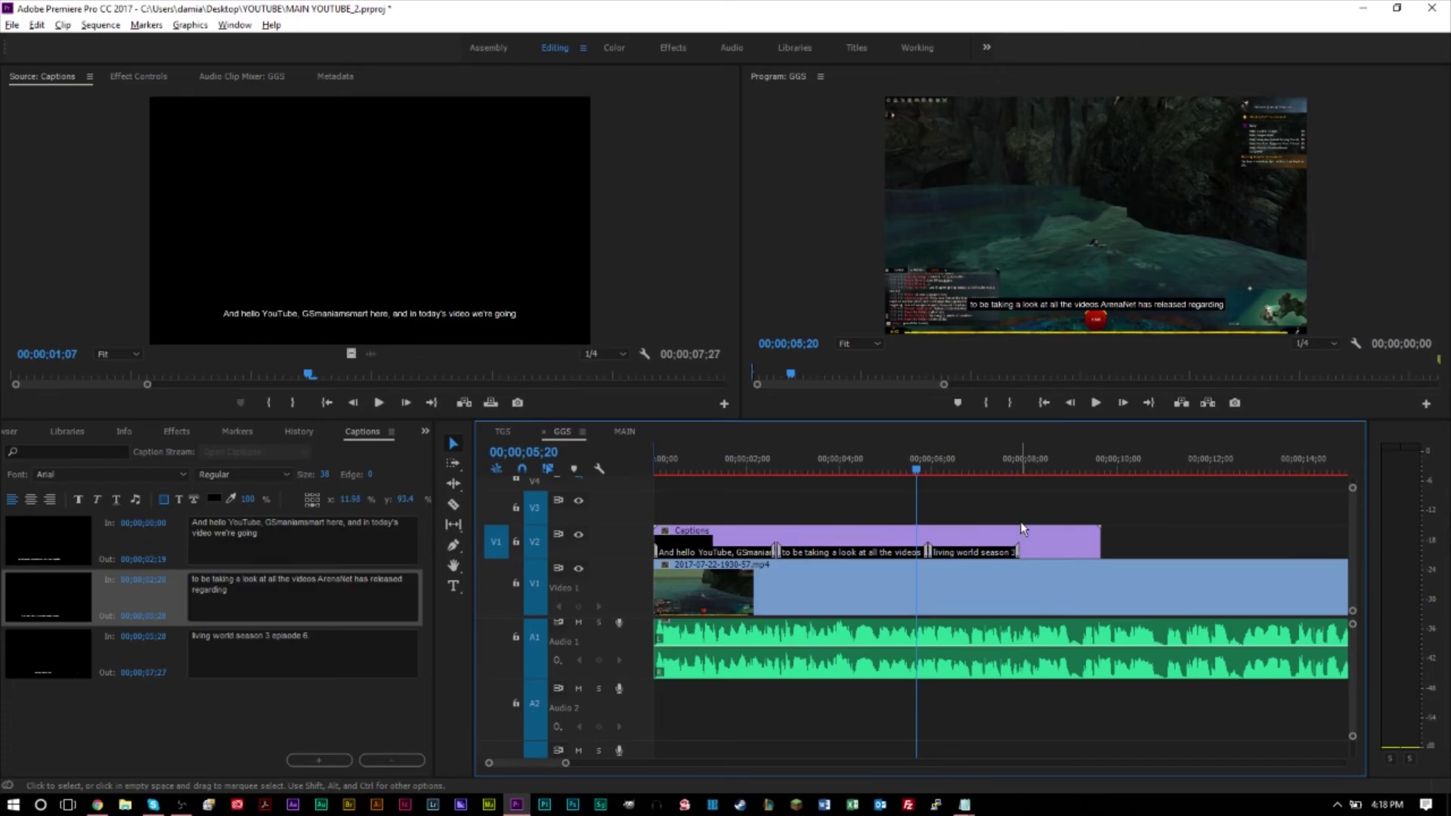
pyautogui.hotkey('ctrl', '`')
pyautogui.press('Escape')
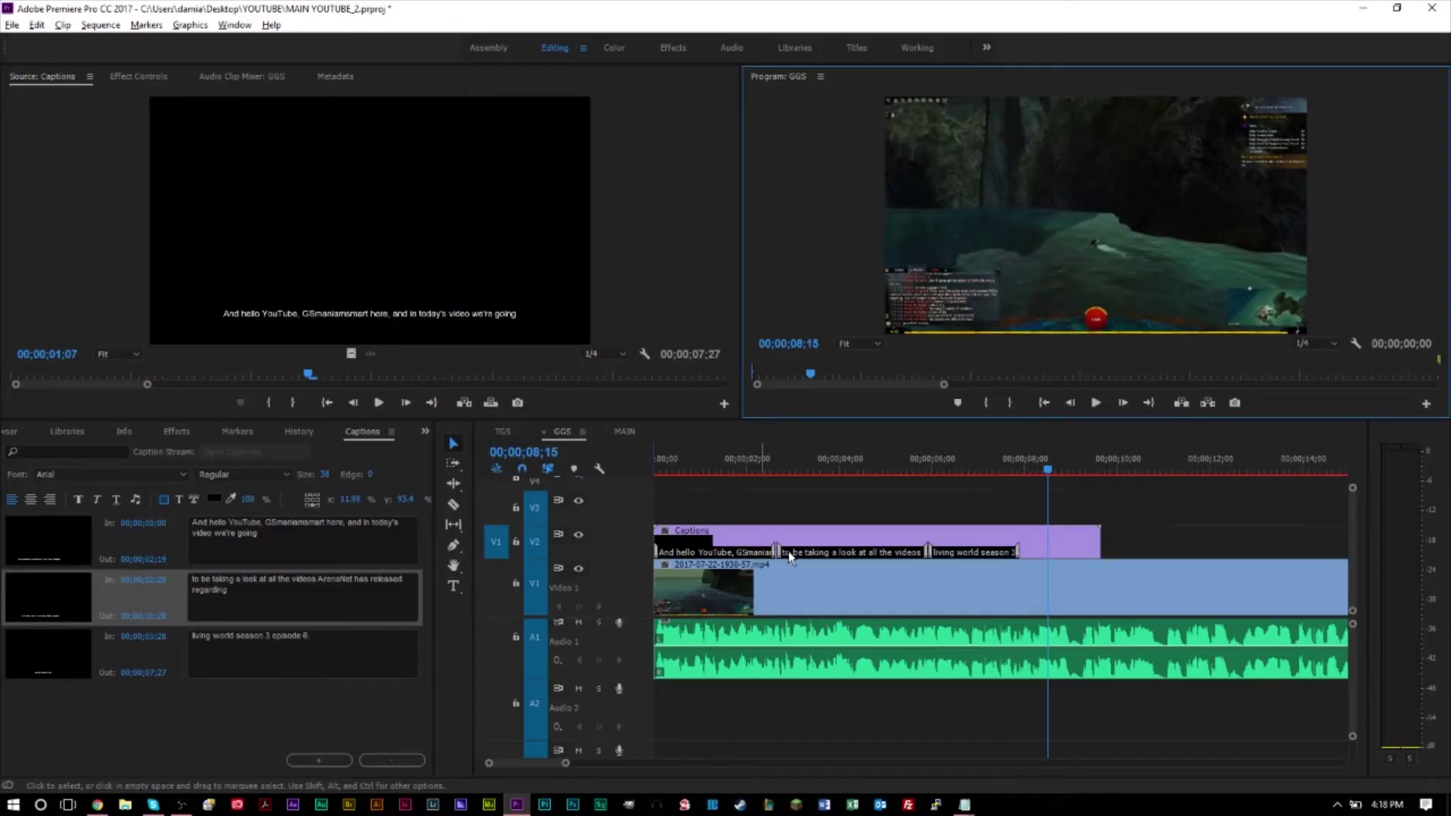
pyautogui.click(275, 696)
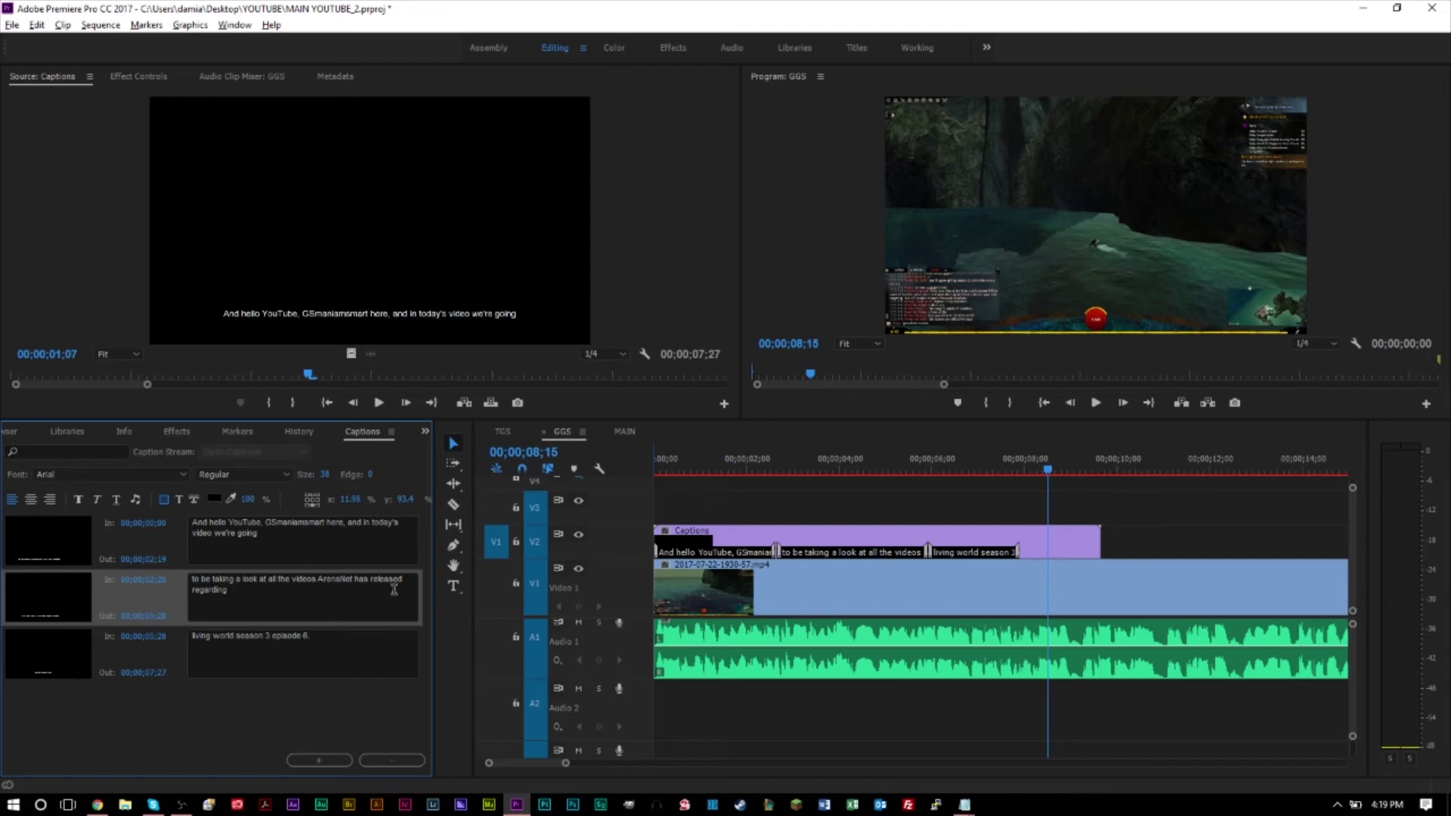
pyautogui.click(13, 433)
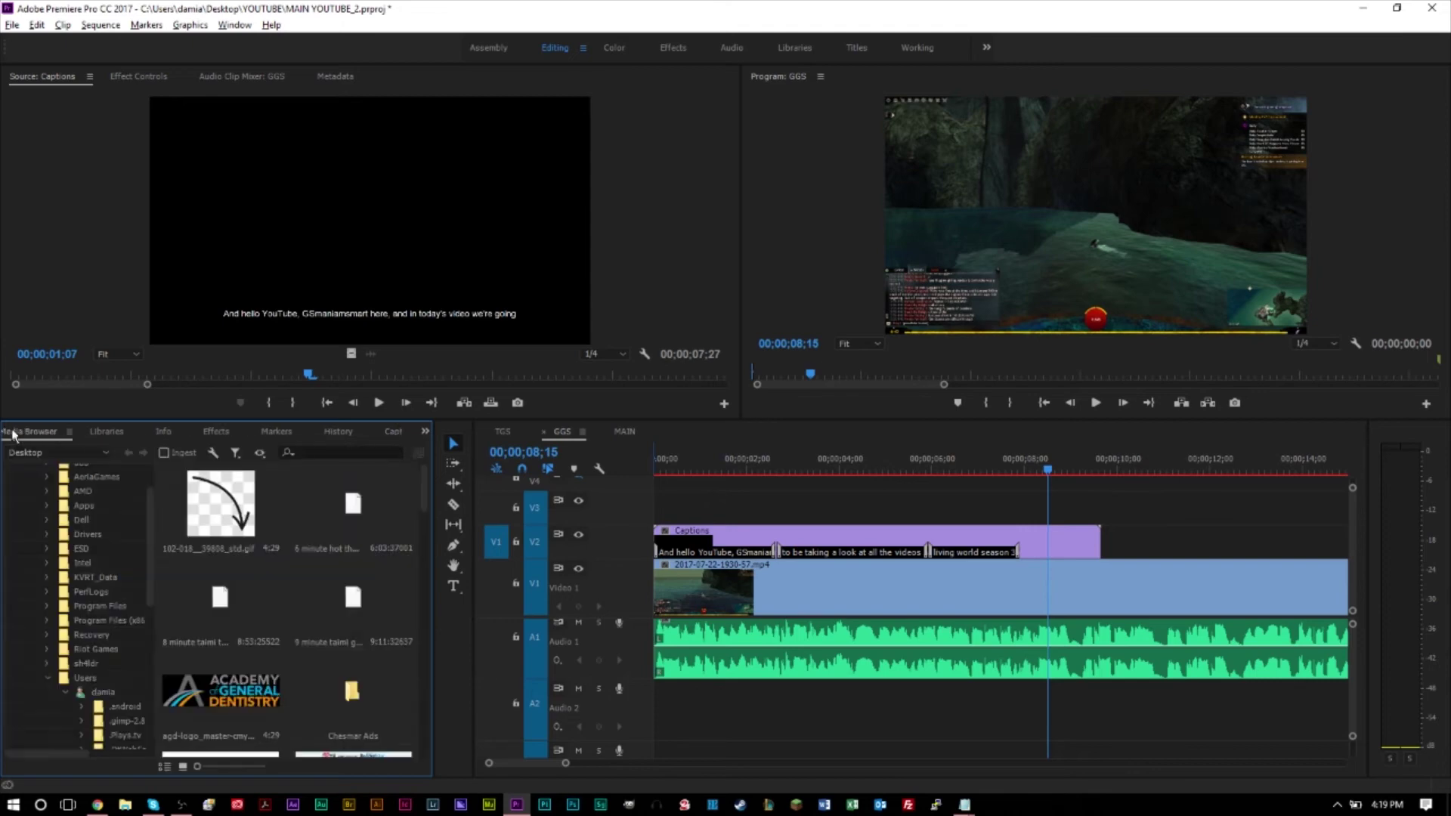
pyautogui.click(12, 432)
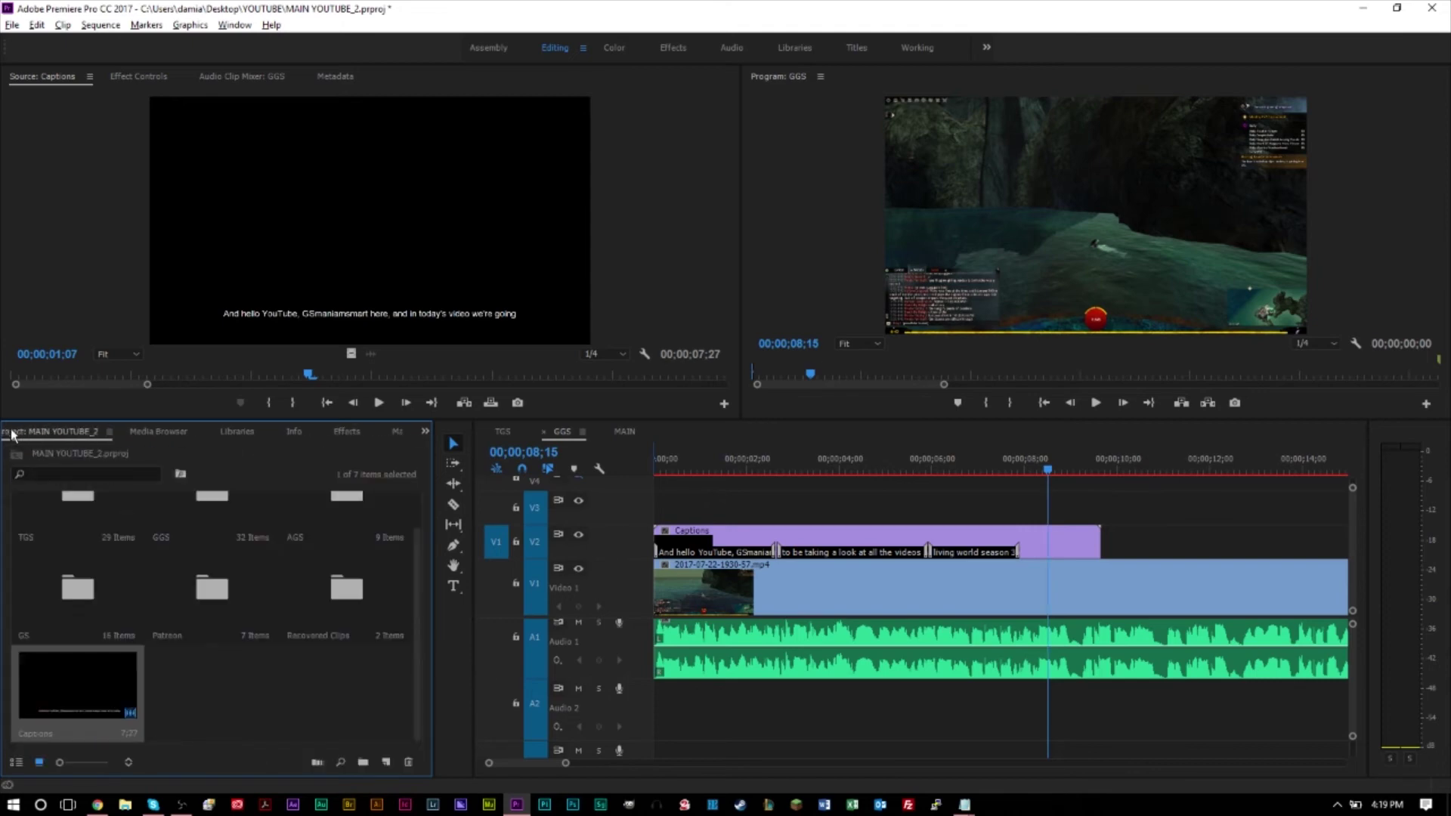
pyautogui.rightClick(213, 693)
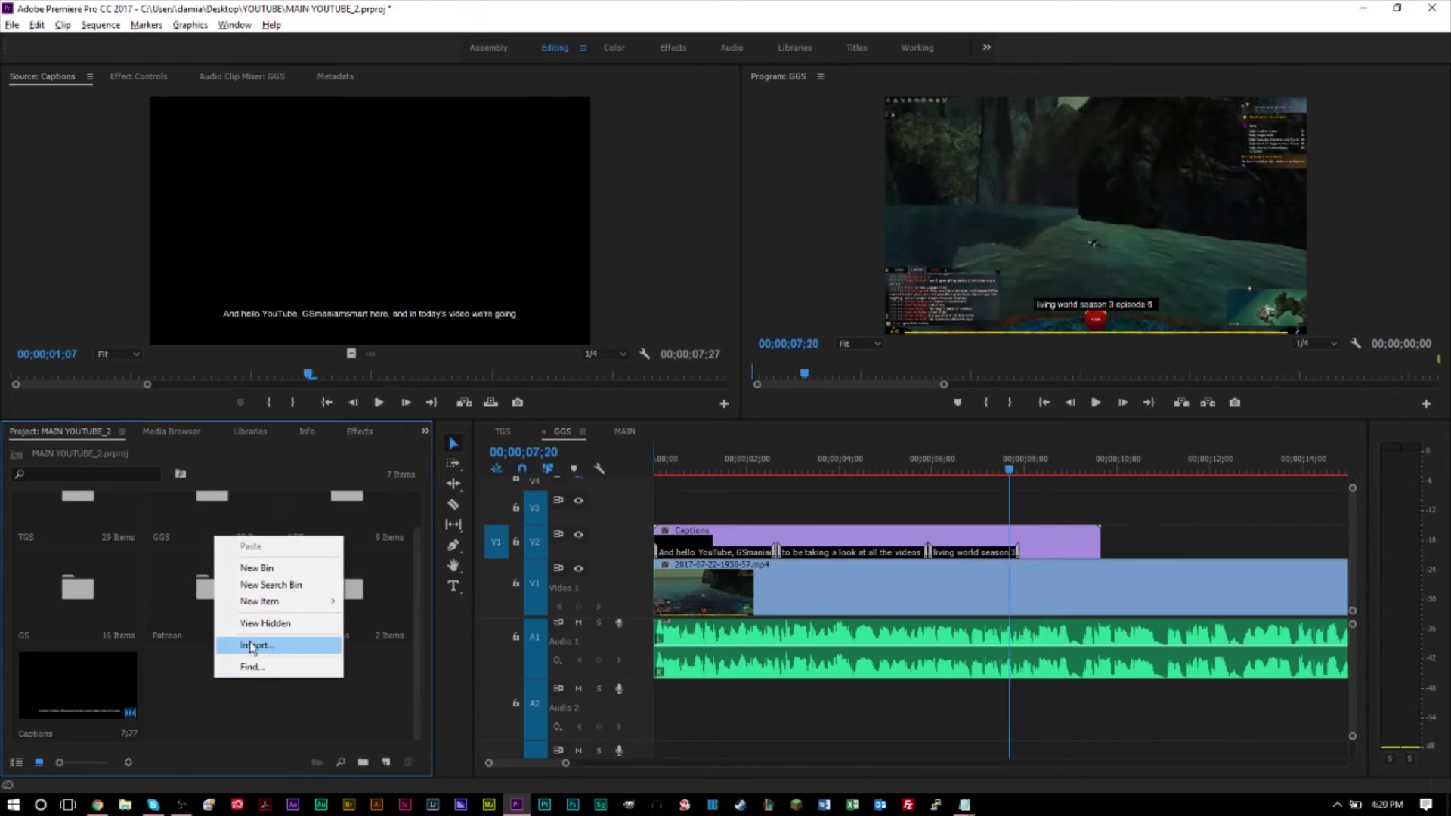
pyautogui.click(180, 682)
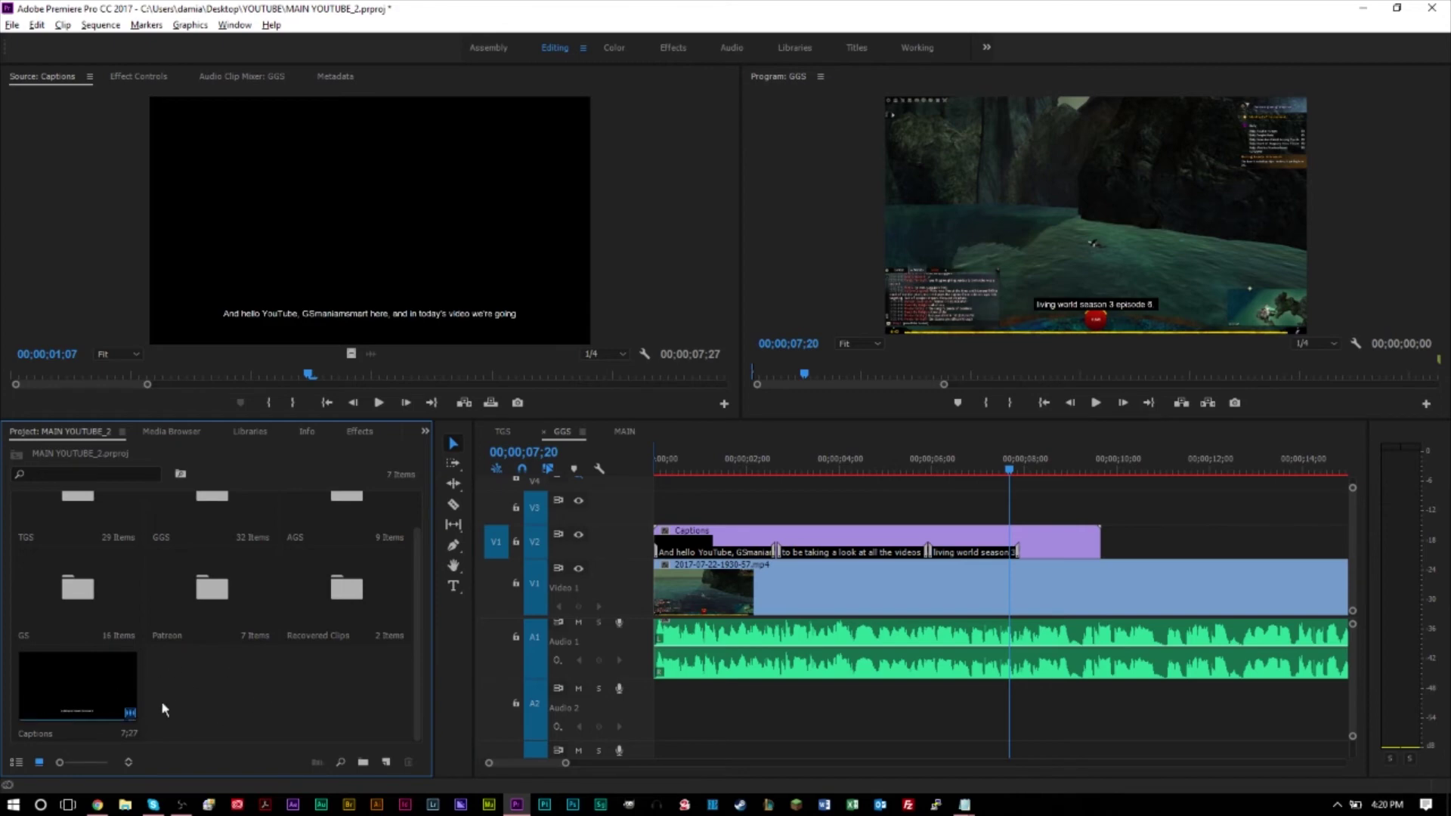
pyautogui.doubleClick(92, 692)
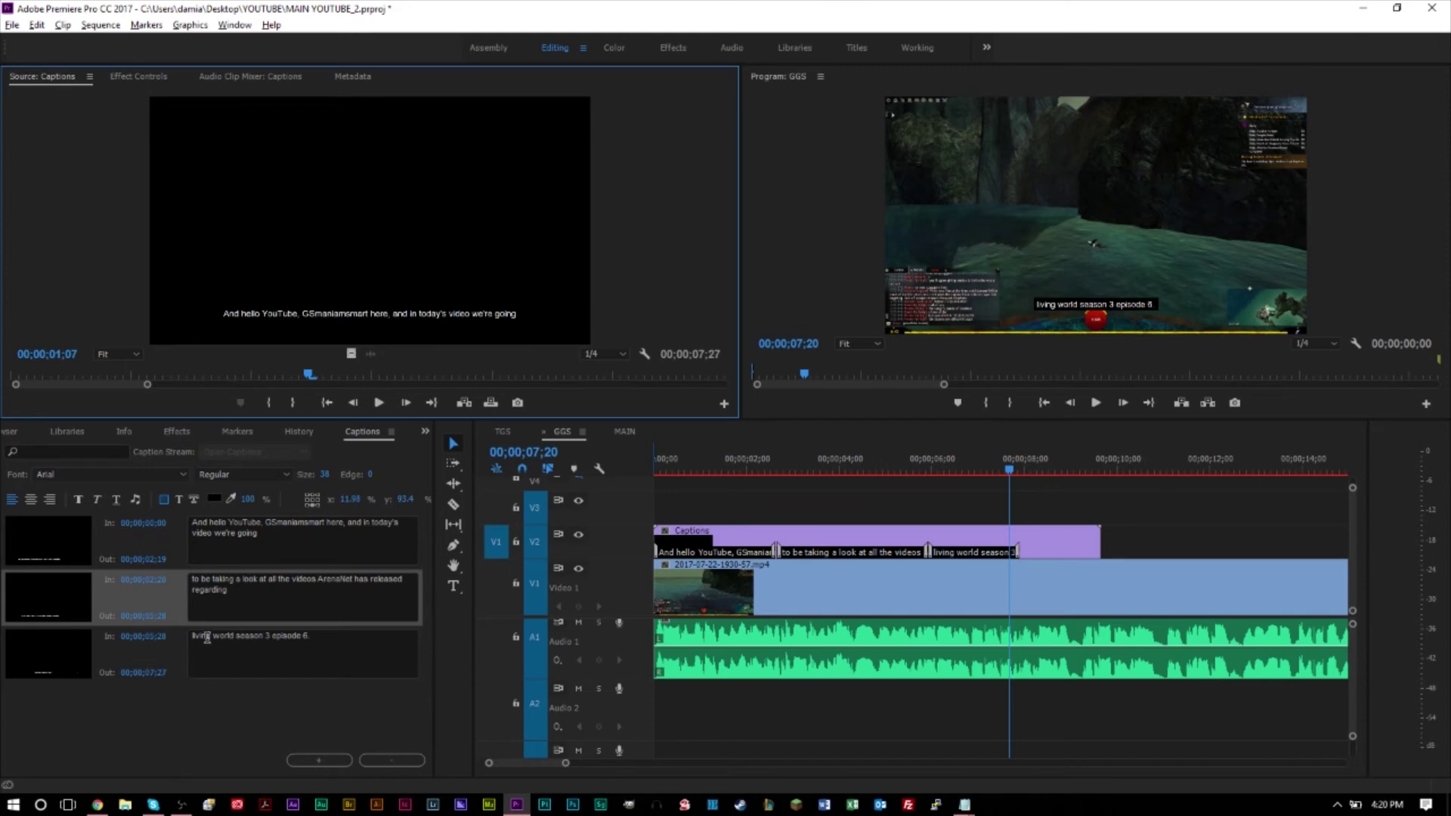
pyautogui.click(237, 638)
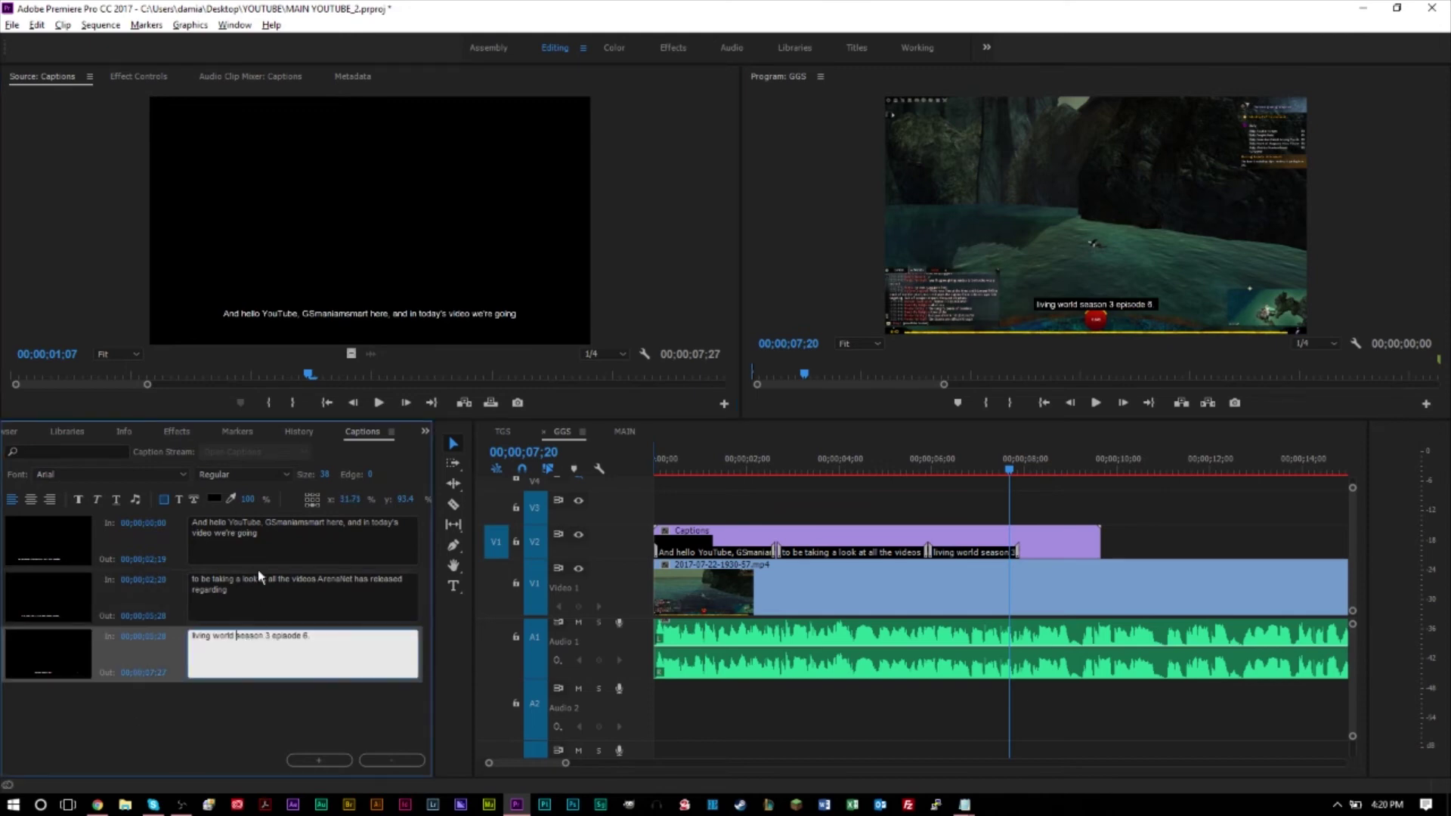
pyautogui.click(198, 711)
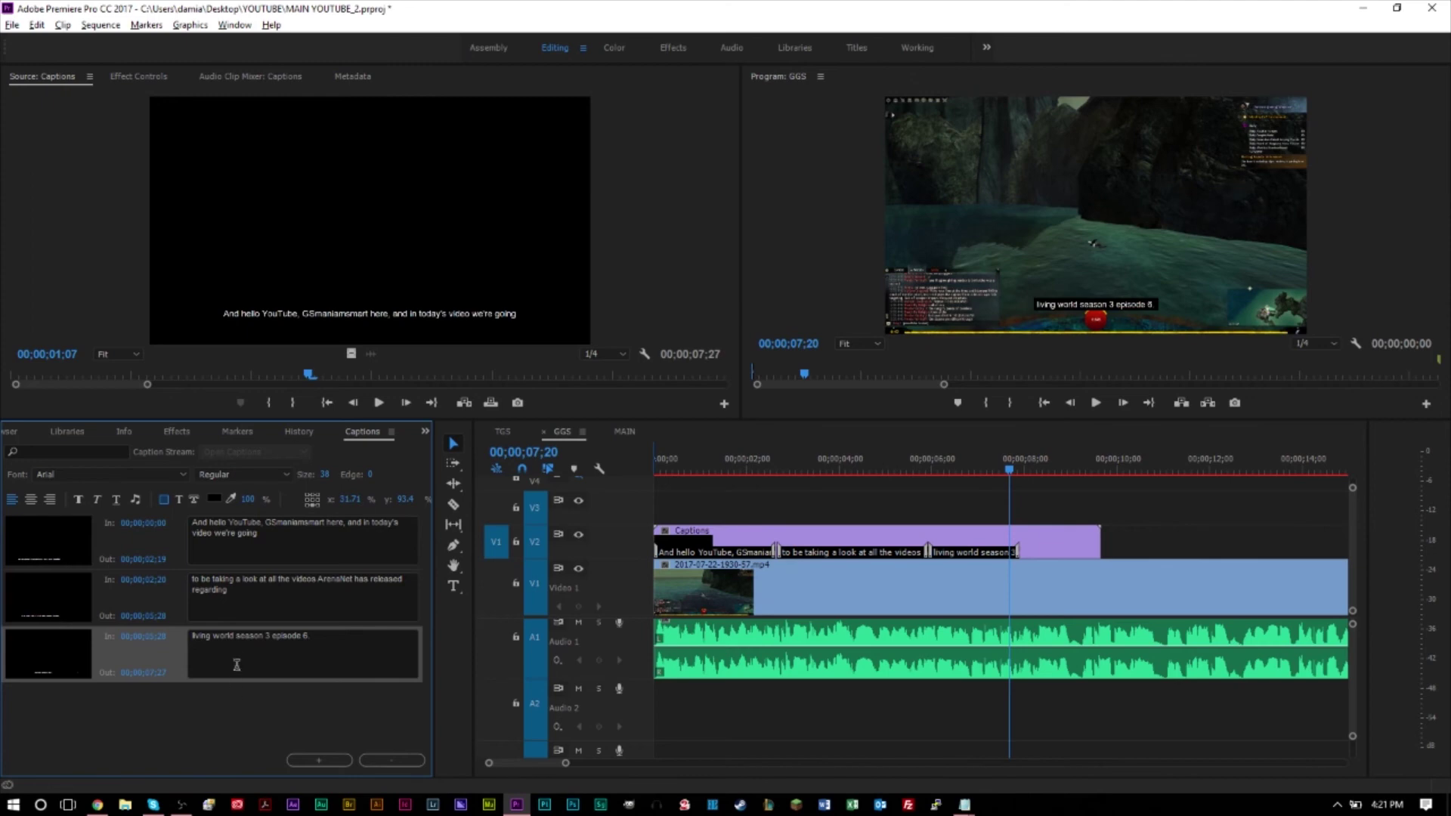
# Add two empty caption blocks after the third caption, running to 00;00;09;26.
pyautogui.click(319, 762)
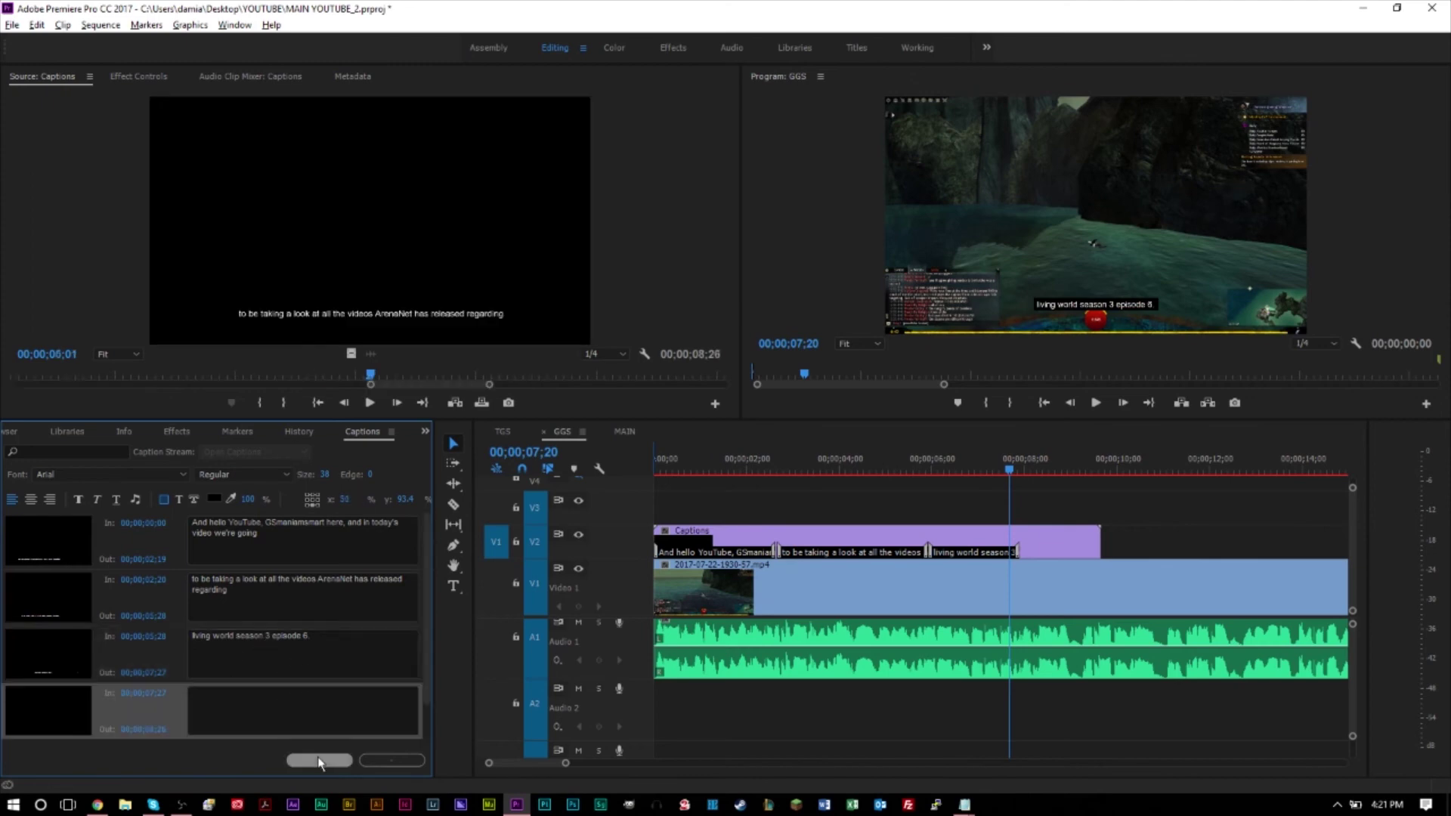
pyautogui.click(319, 761)
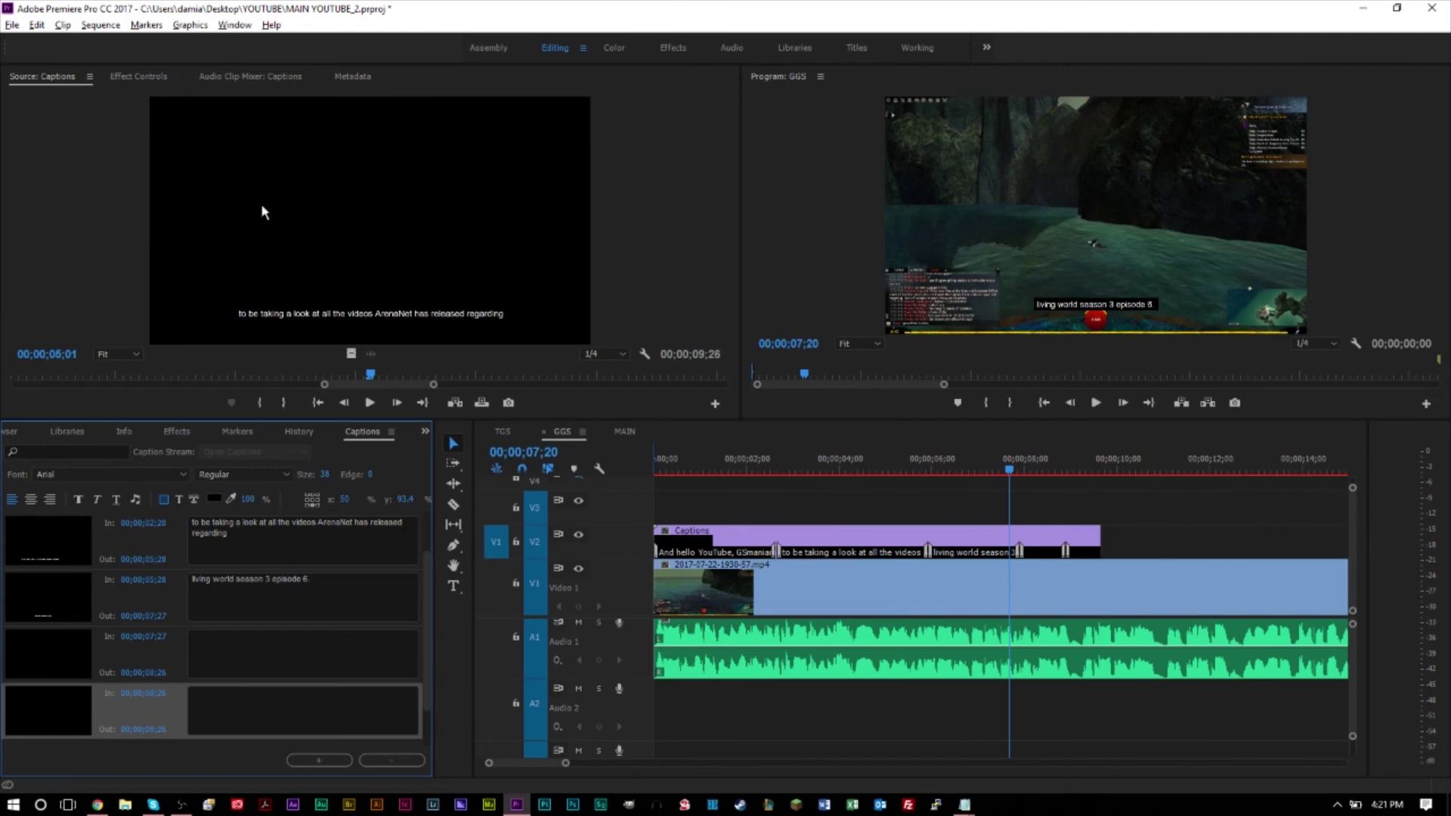
pyautogui.click(12, 25)
# Open the Export Settings dialog via File > Export > Media.
pyautogui.moveTo(97, 446)
pyautogui.click(315, 421)
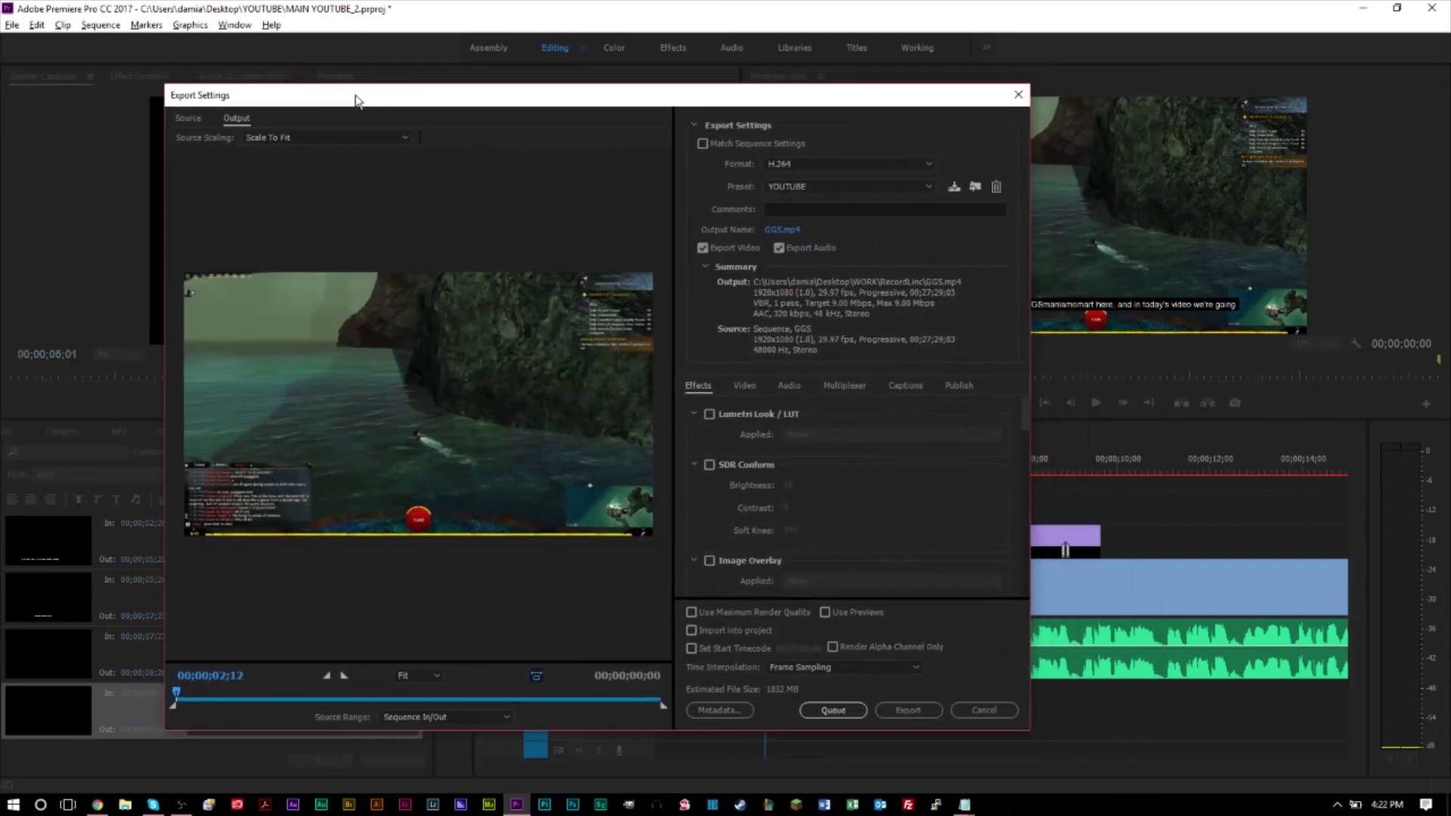
pyautogui.moveTo(355, 96); pyautogui.dragTo(322, 100)
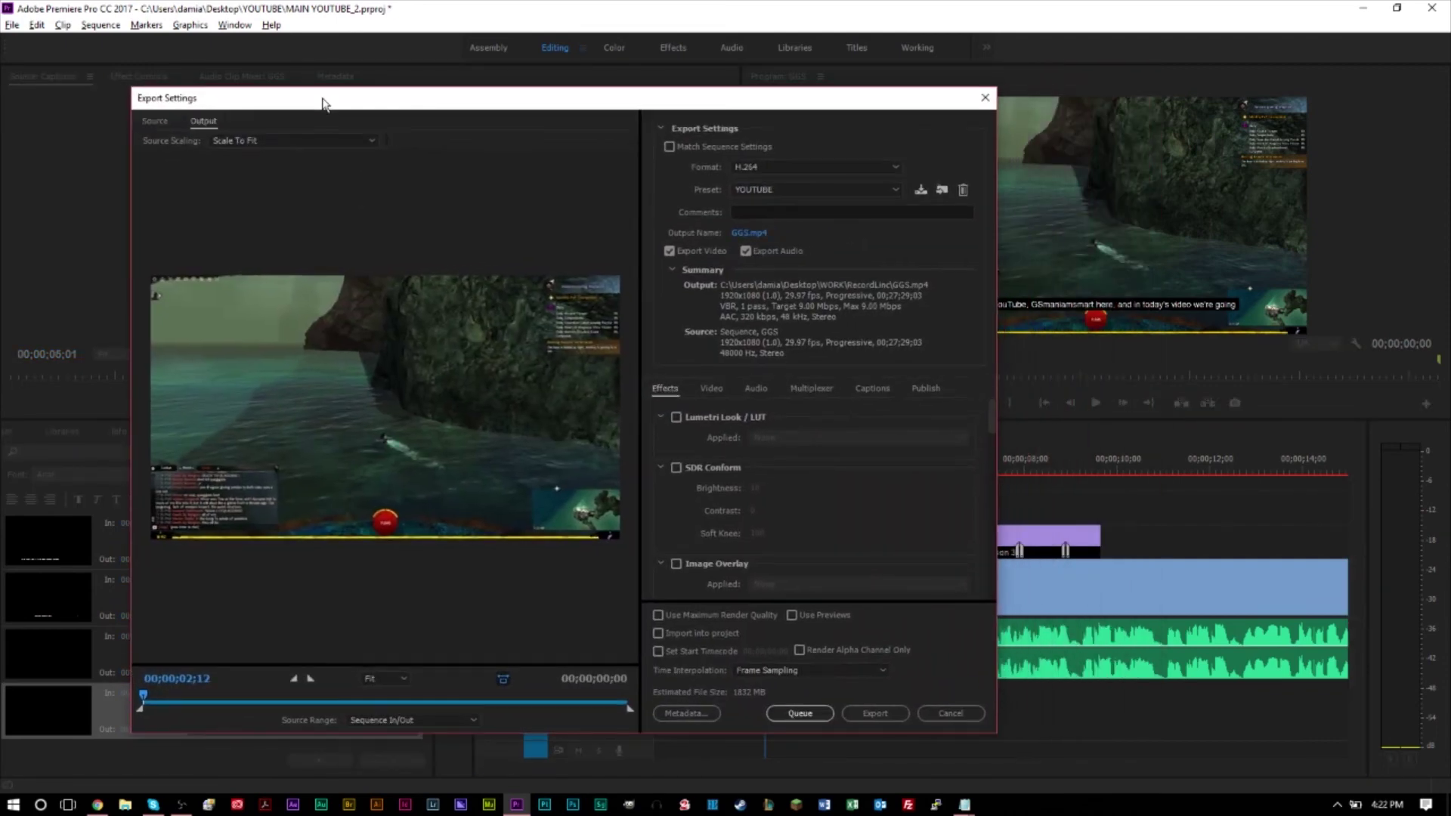
# Set caption Export Options to Burn Captions Into Video, then close Export Settings.
pyautogui.click(869, 392)
pyautogui.click(732, 418)
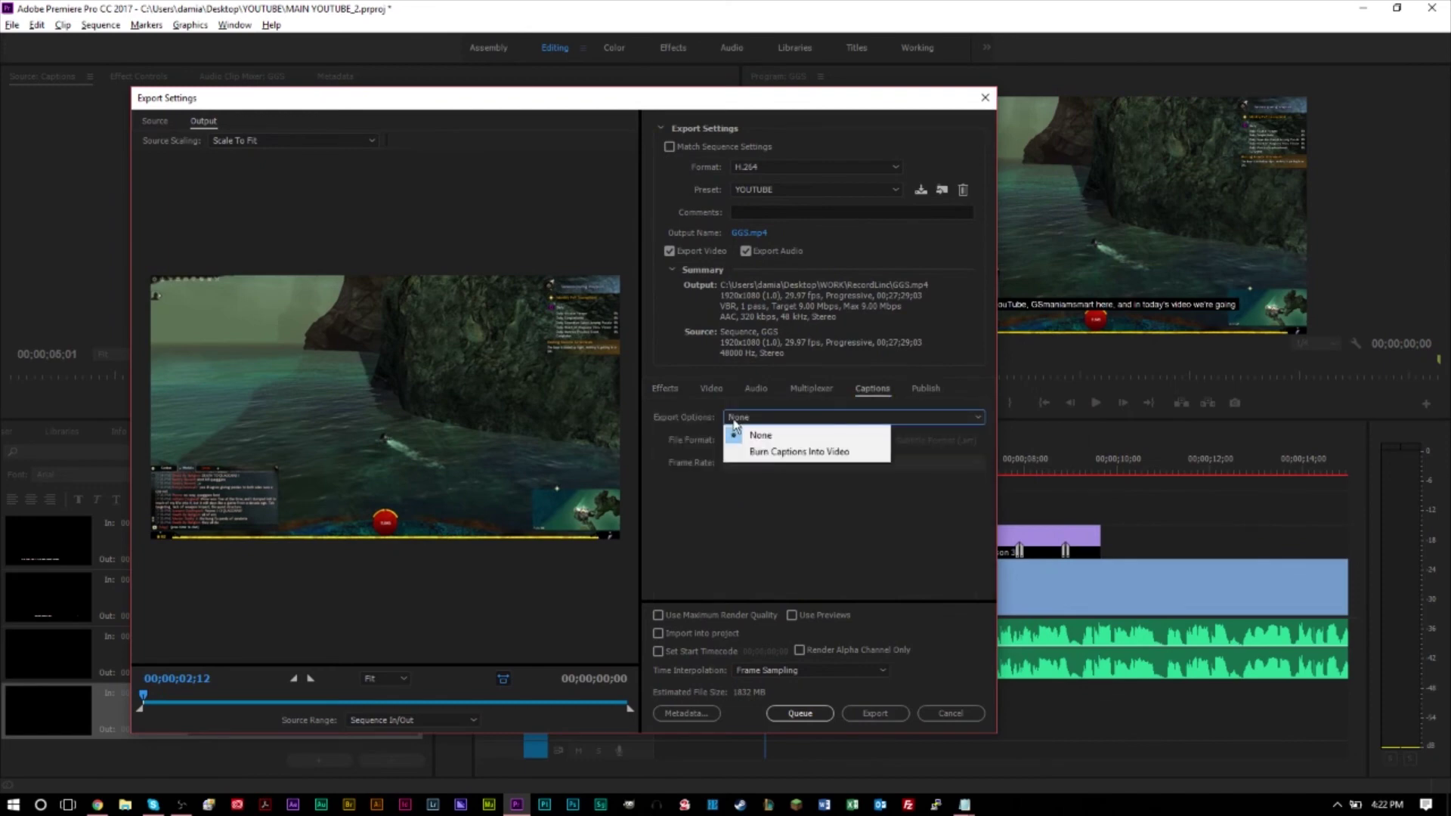
pyautogui.click(743, 454)
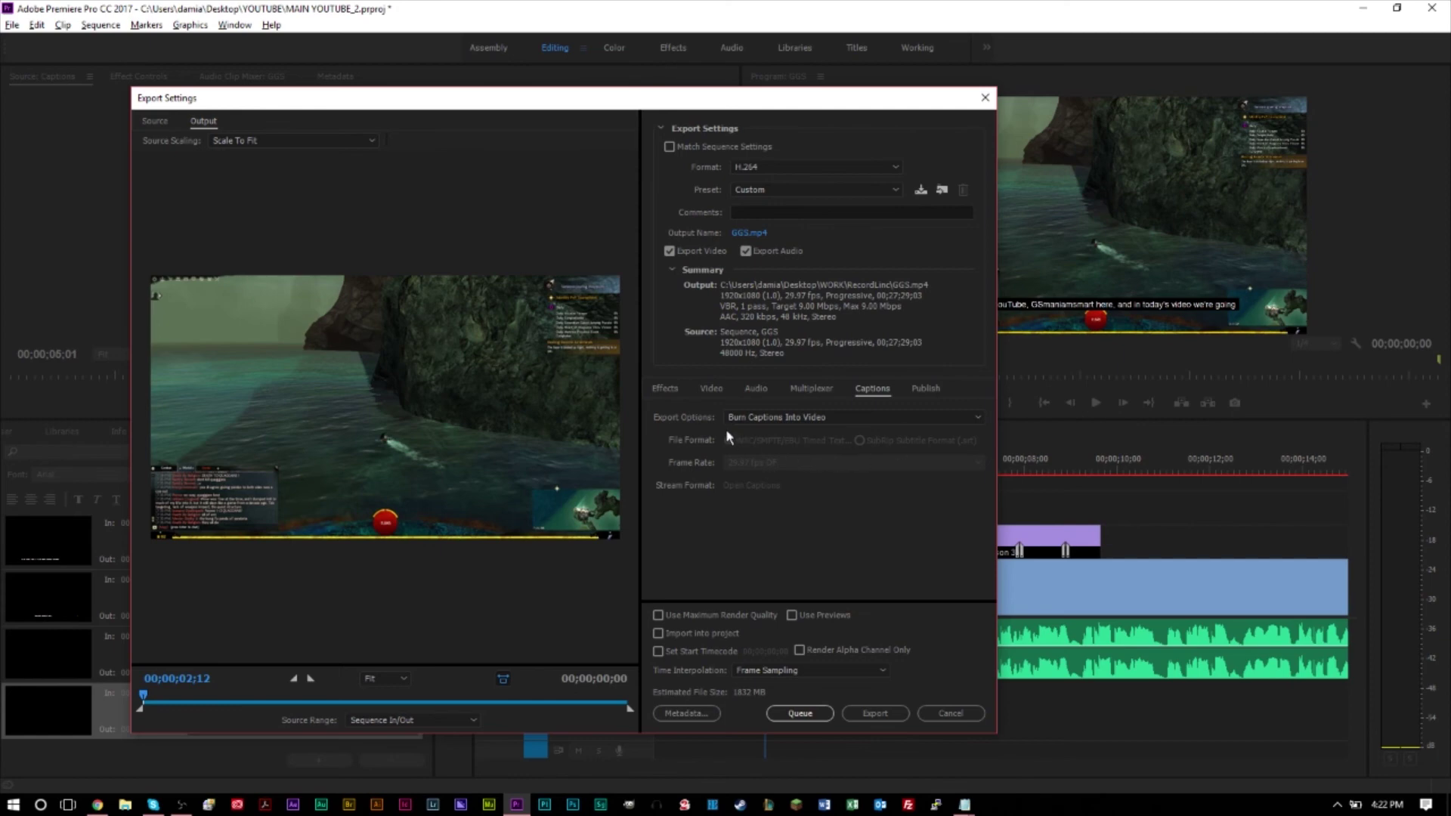
pyautogui.click(761, 423)
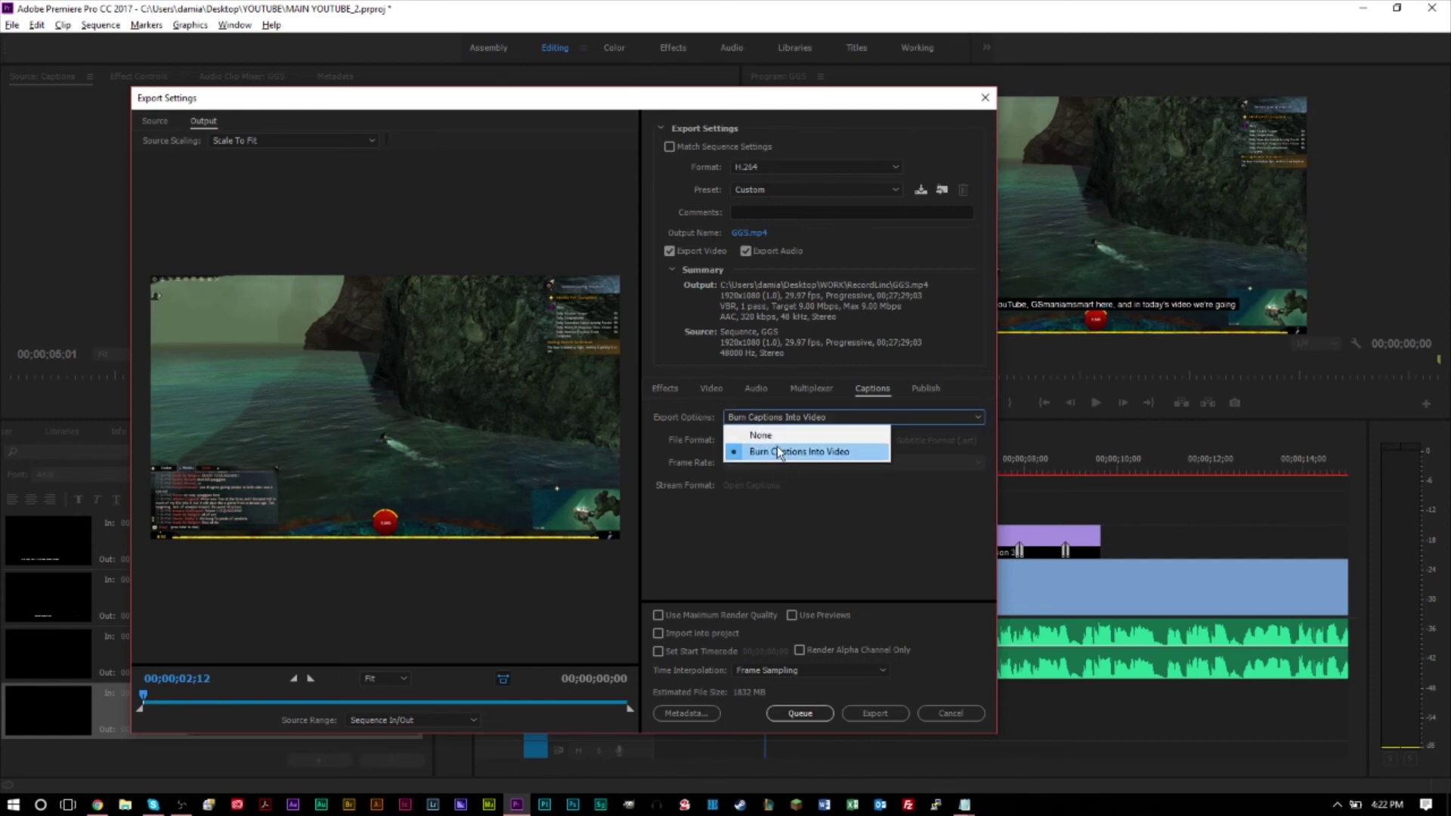
pyautogui.click(739, 555)
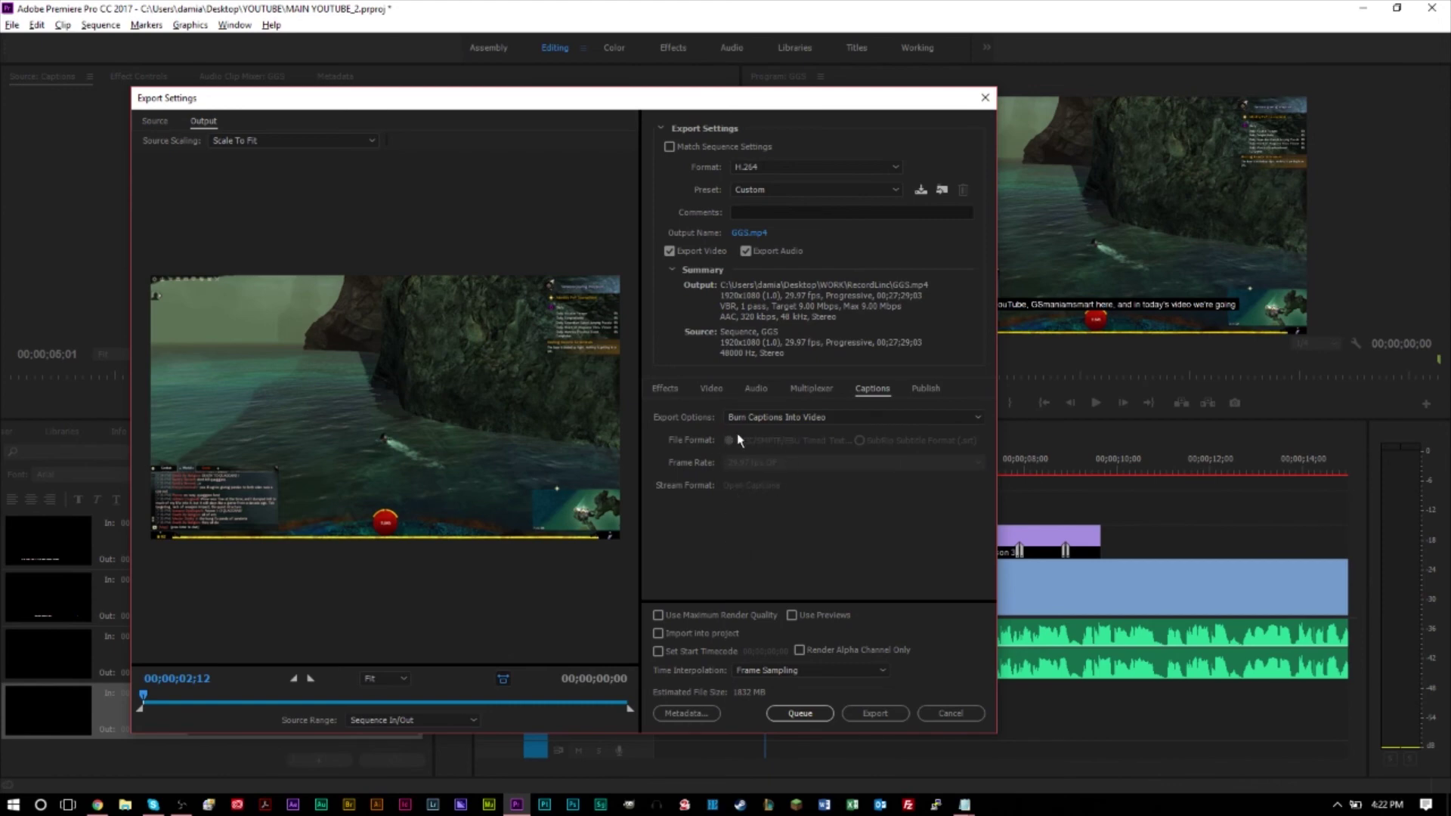
pyautogui.click(763, 421)
pyautogui.click(744, 426)
pyautogui.click(759, 424)
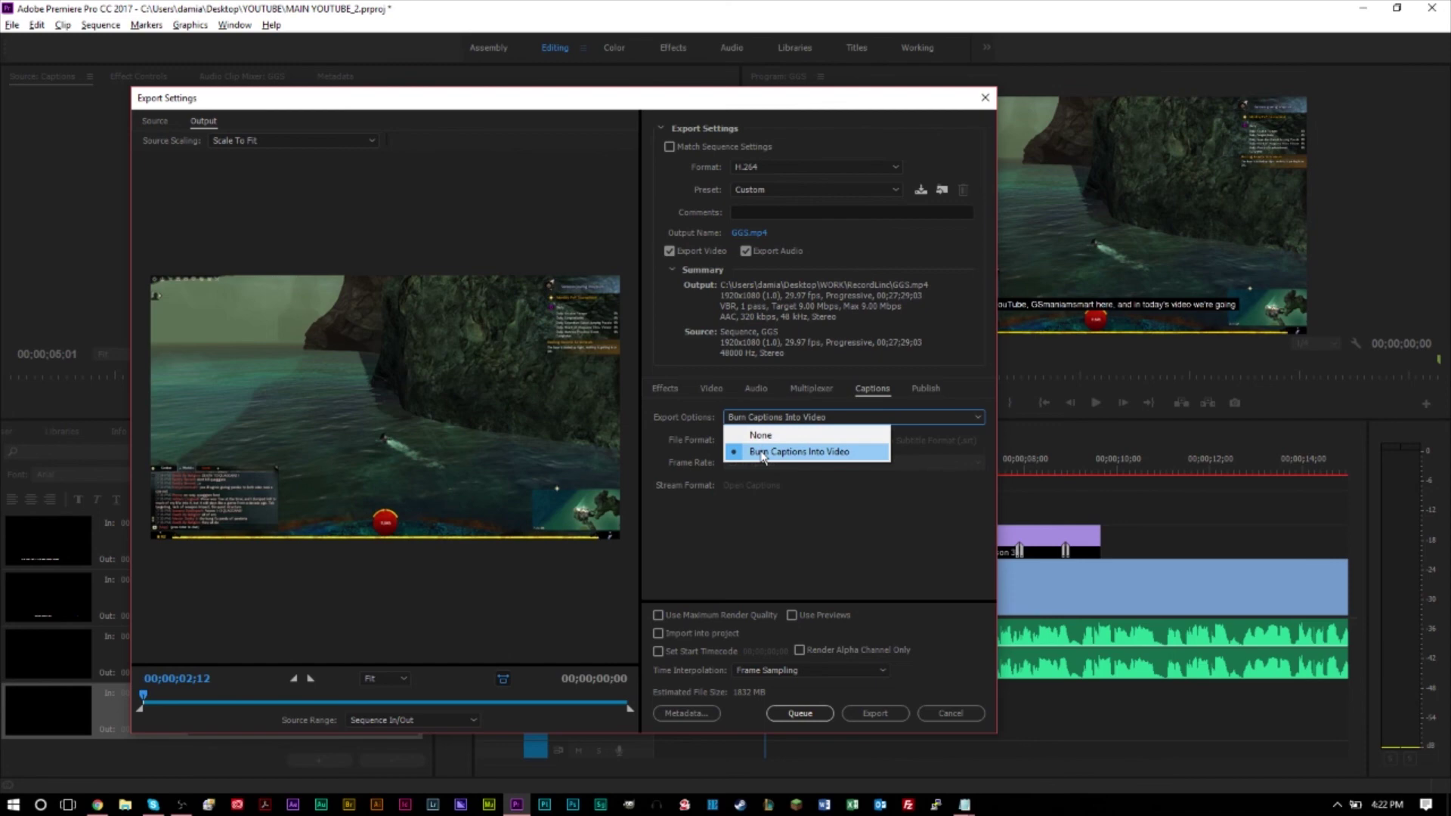
pyautogui.click(755, 451)
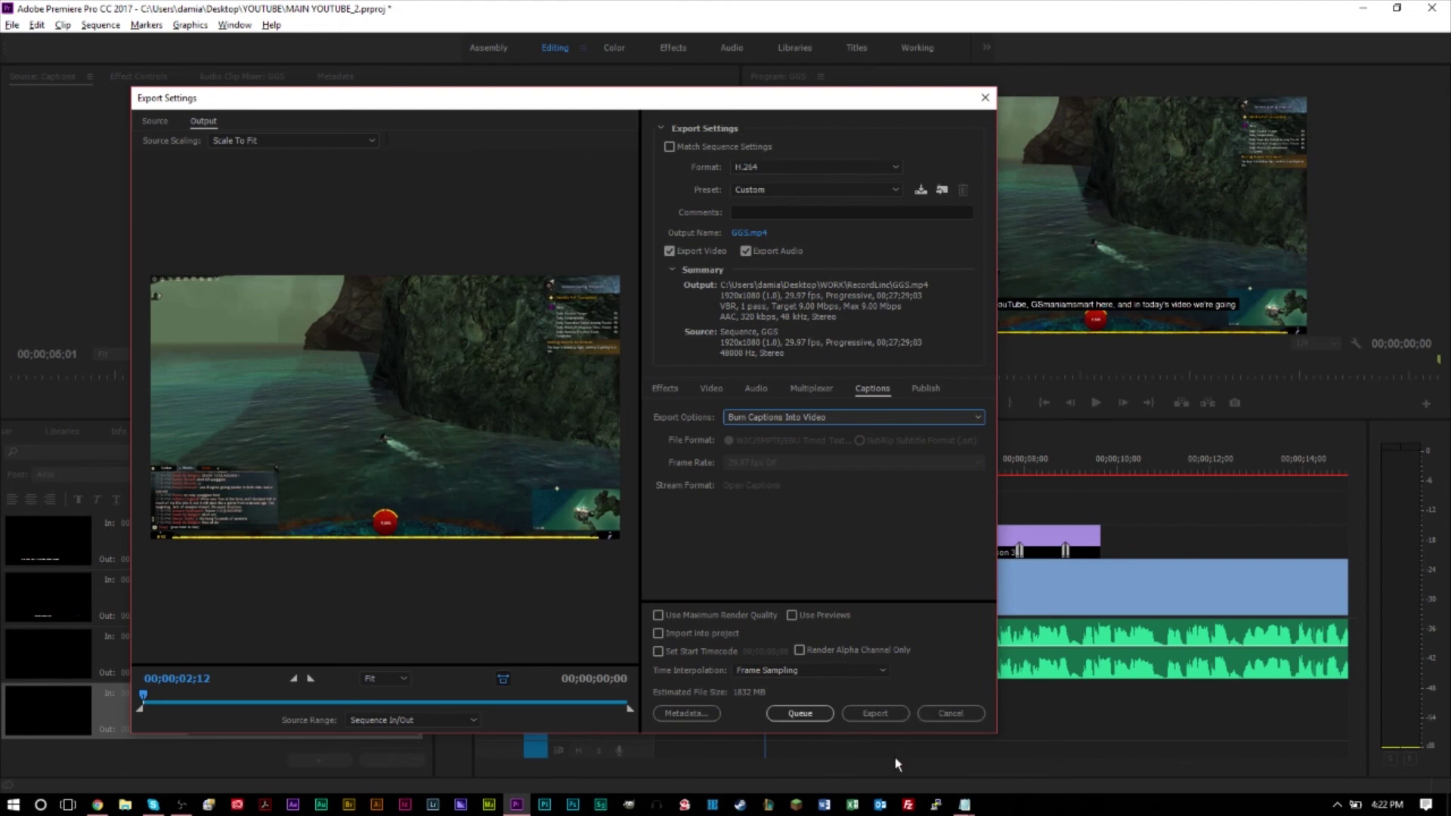
pyautogui.click(984, 97)
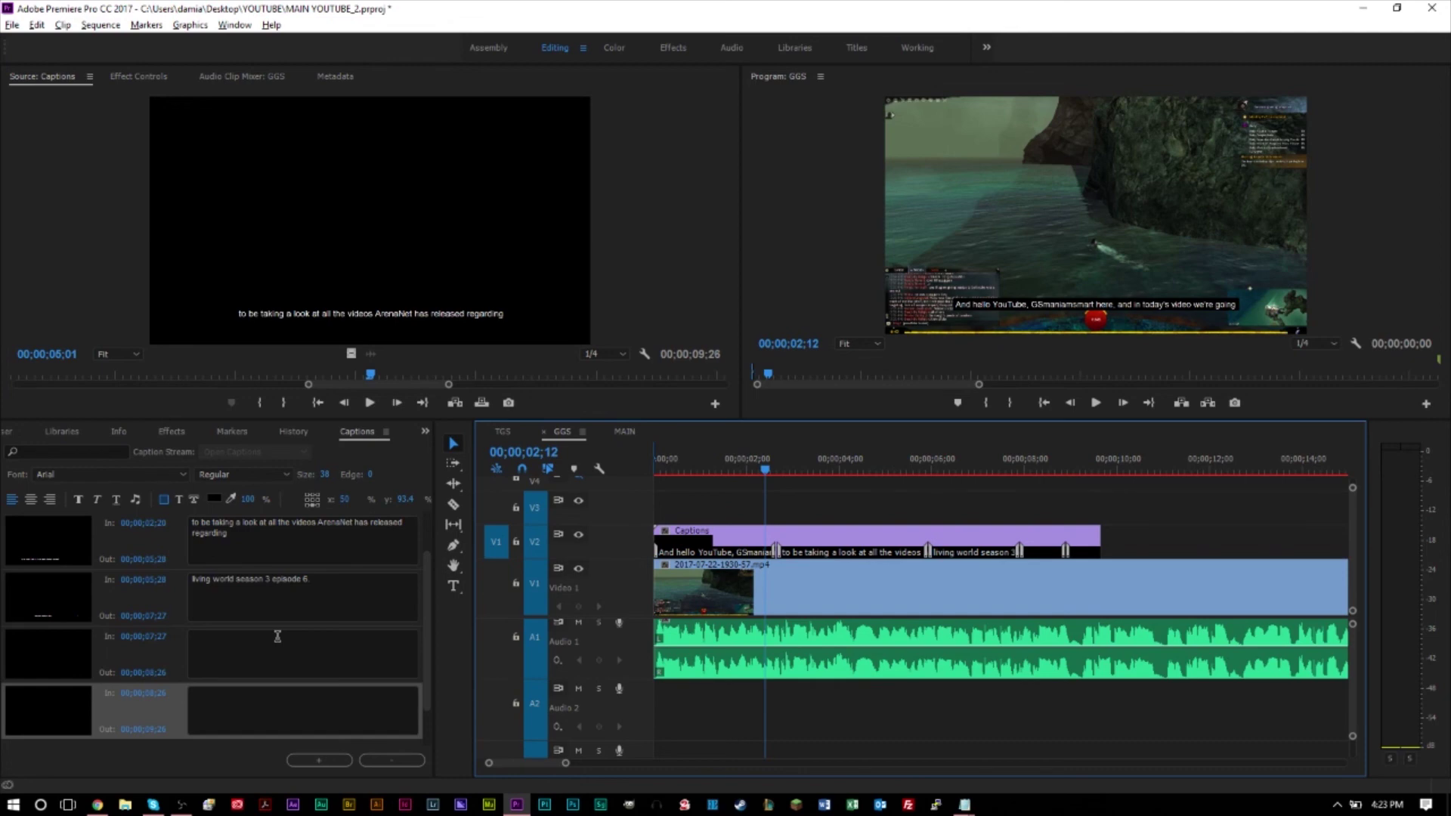
pyautogui.scroll(1, 277, 636)
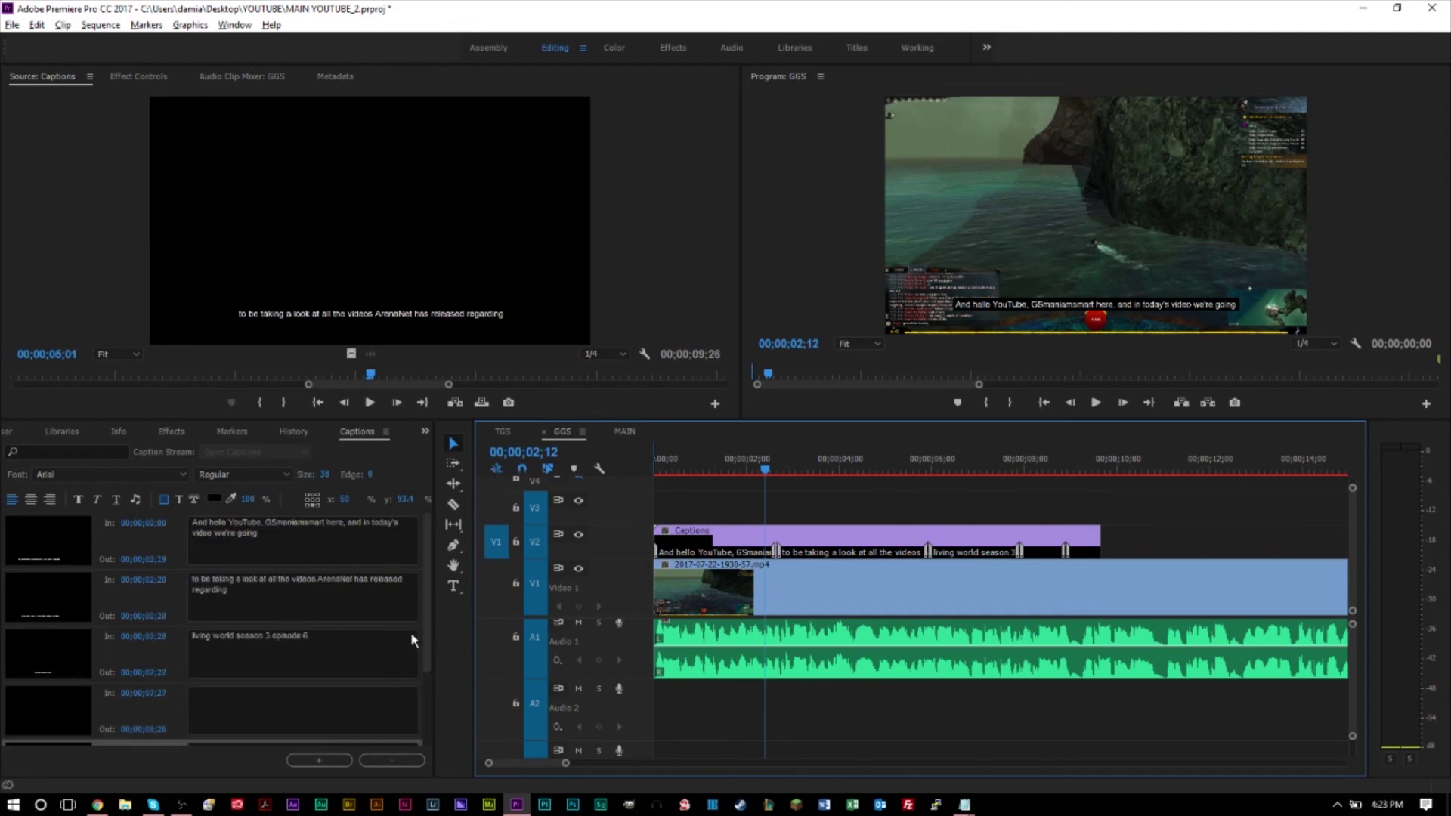
pyautogui.scroll(-1, 269, 672)
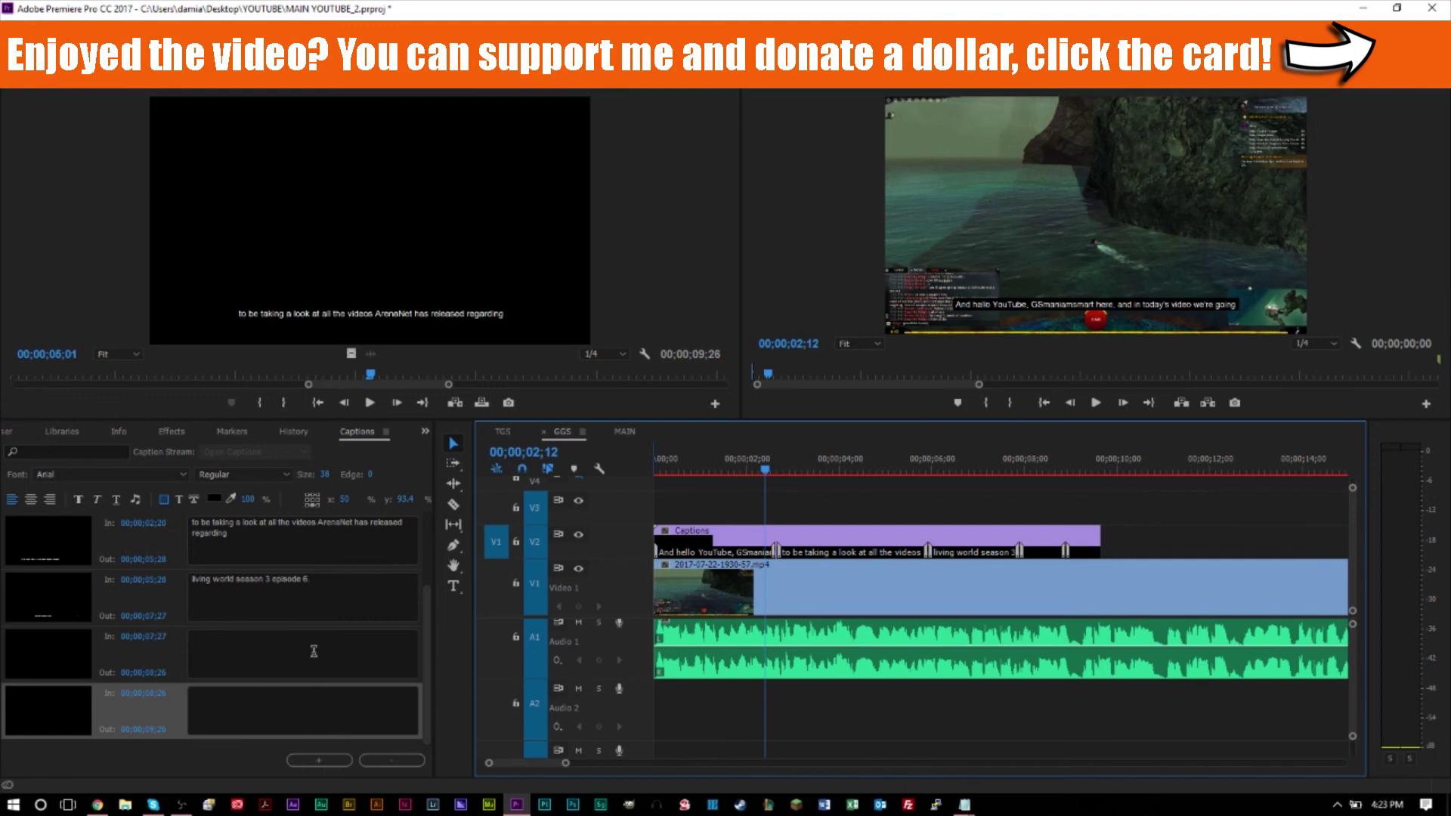